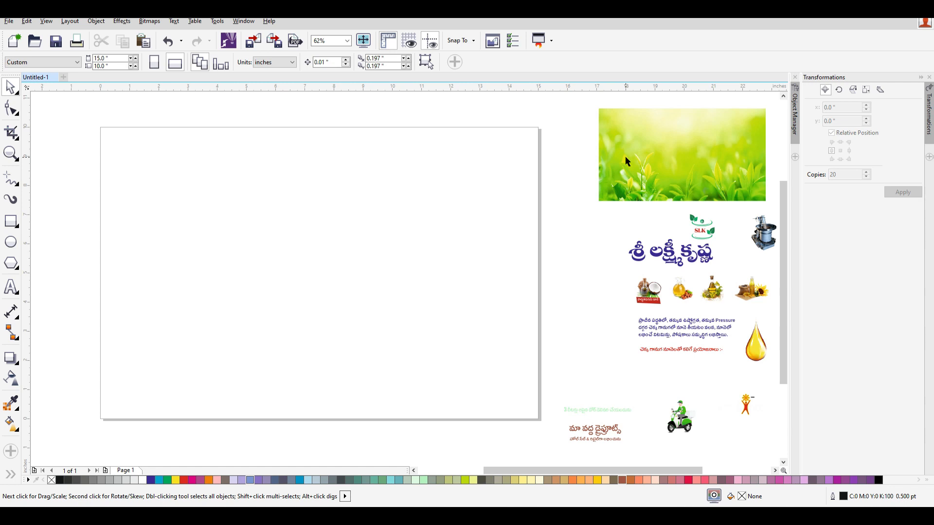
Set the page size to A4 in landscape orientation
scroll(345, 181, down, 2)
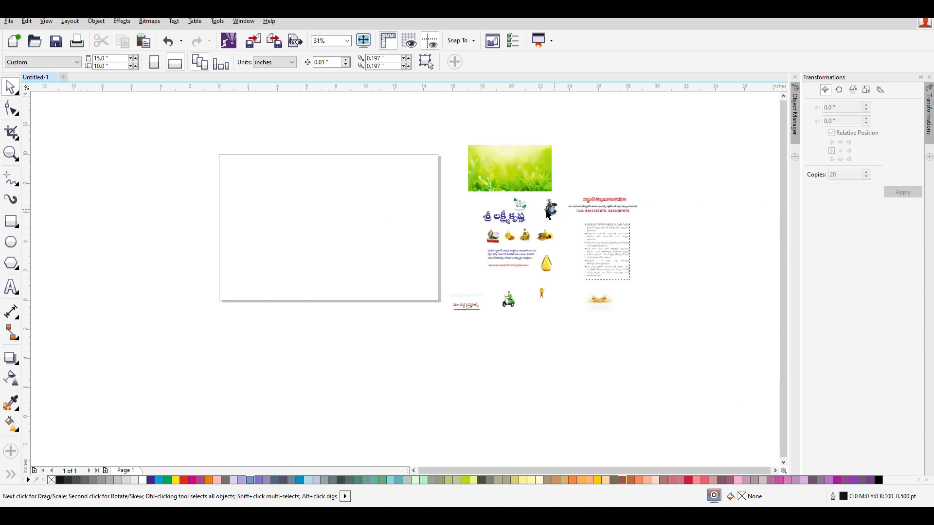
scroll(557, 214, up, 2)
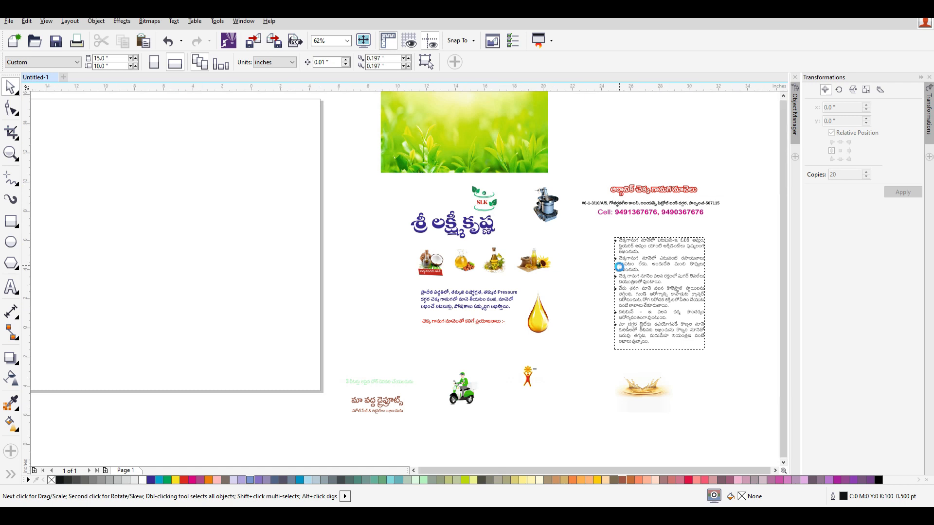
scroll(619, 264, down, 2)
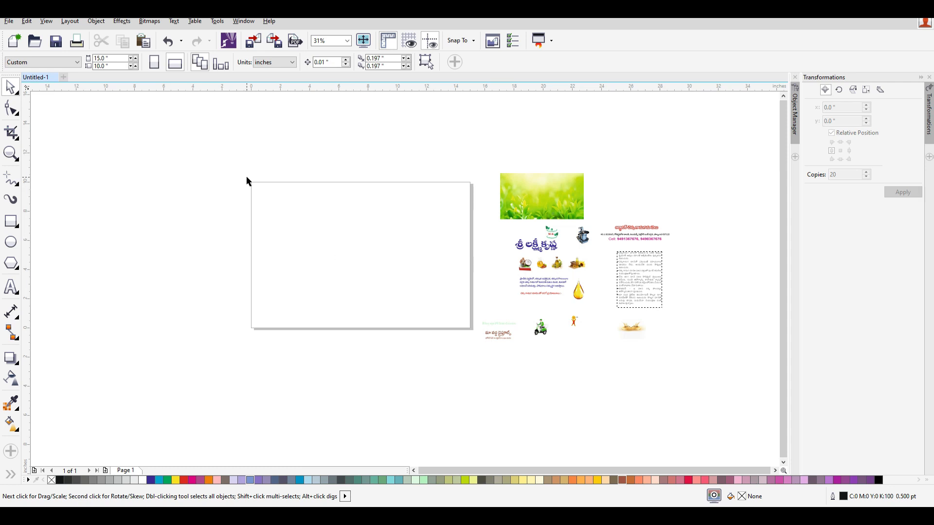
click(56, 62)
click(47, 95)
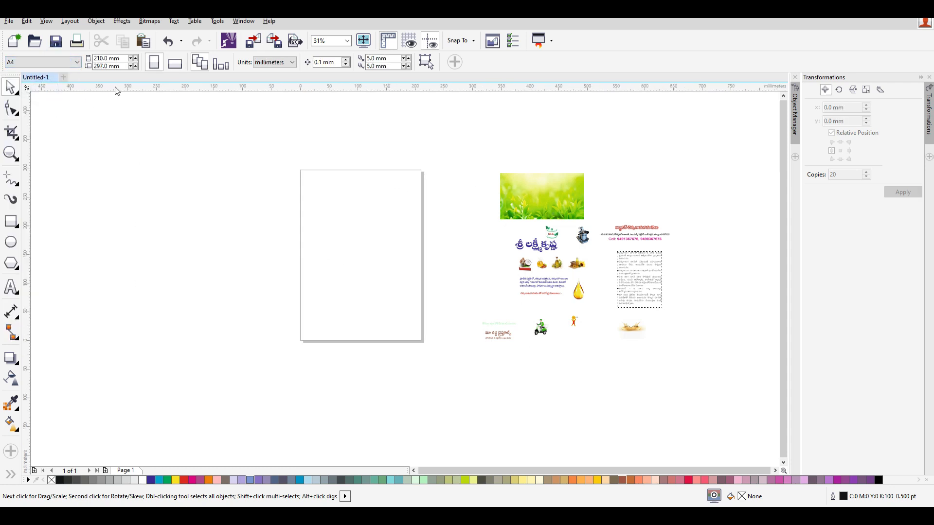
click(174, 63)
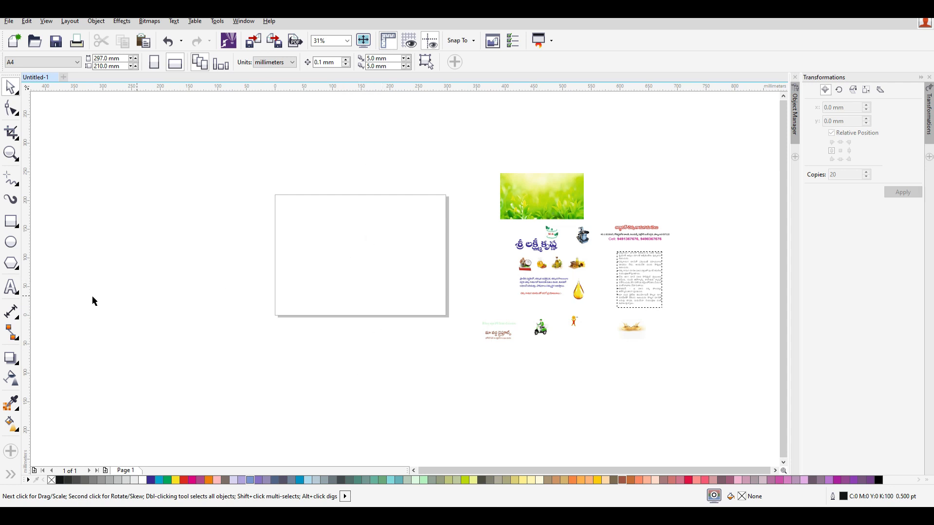
Create a page-sized rectangle and halve its width by appending /2 to 297 mm
double_click(12, 222)
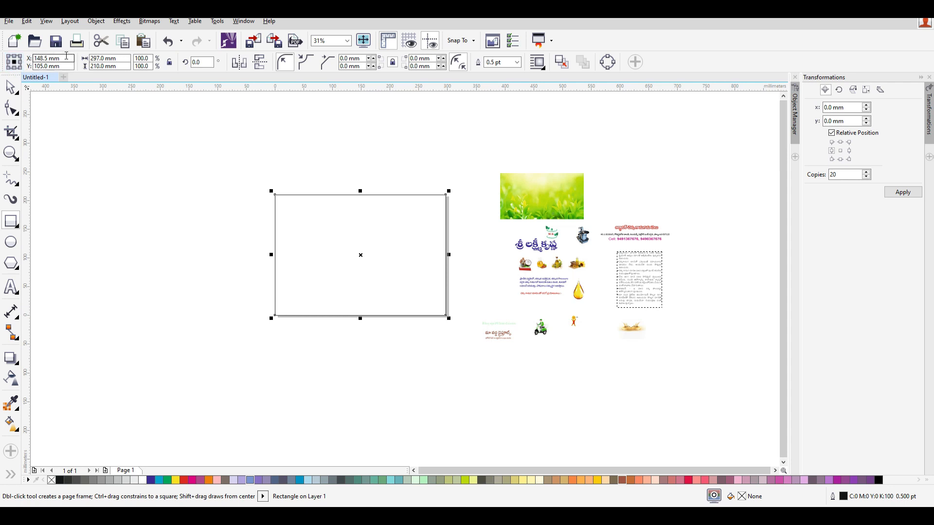
click(120, 58)
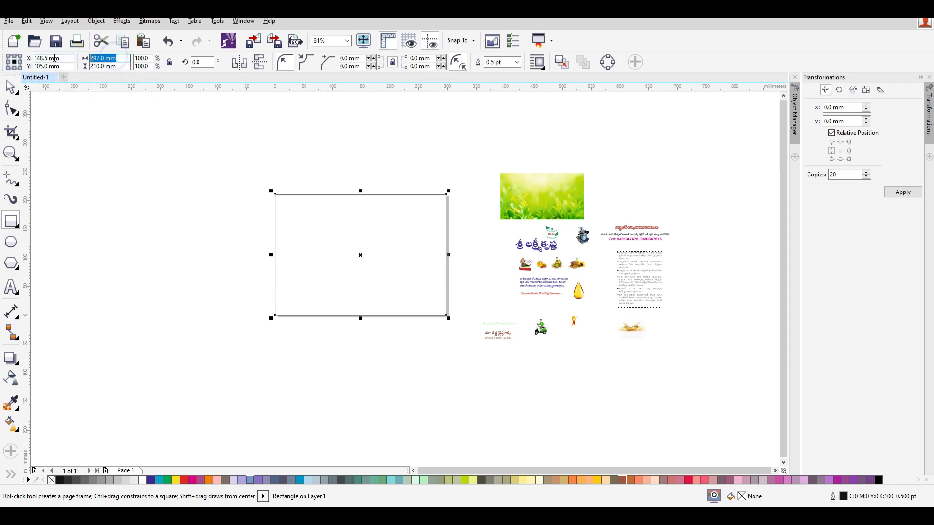
click(120, 58)
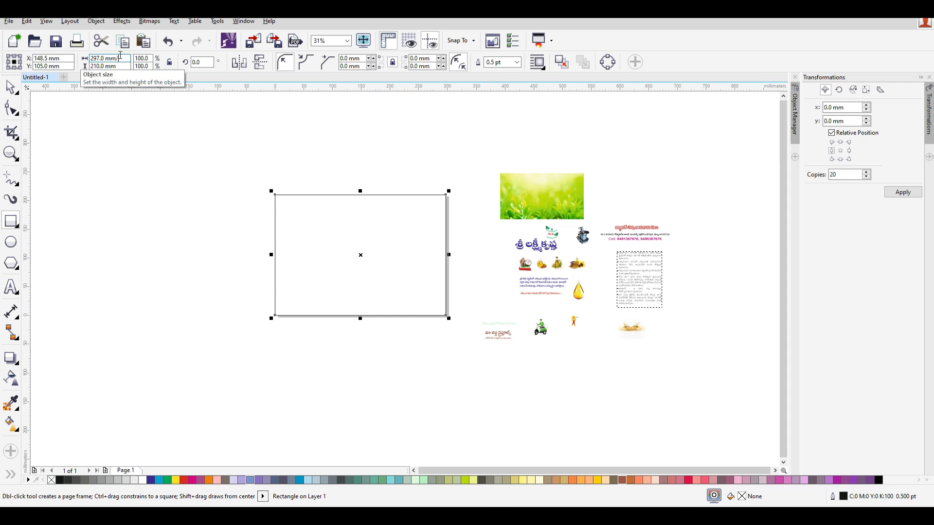
text(/2)
key(Return)
click(10, 87)
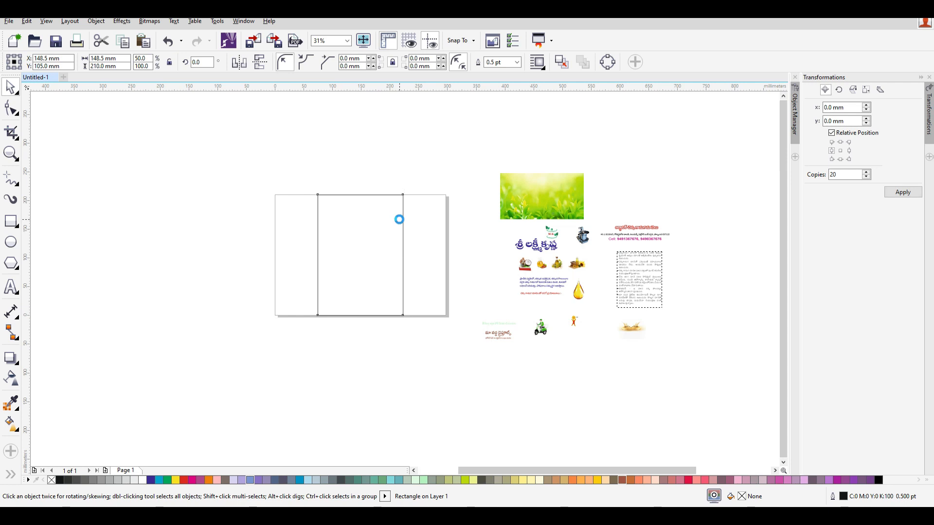
scroll(399, 217, up, 1)
scroll(283, 257, down, 1)
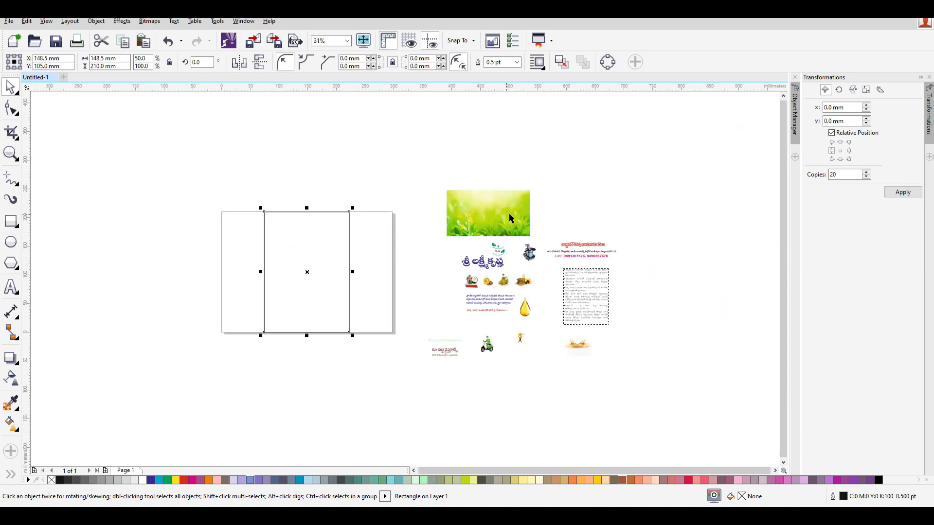
scroll(279, 232, up, 1)
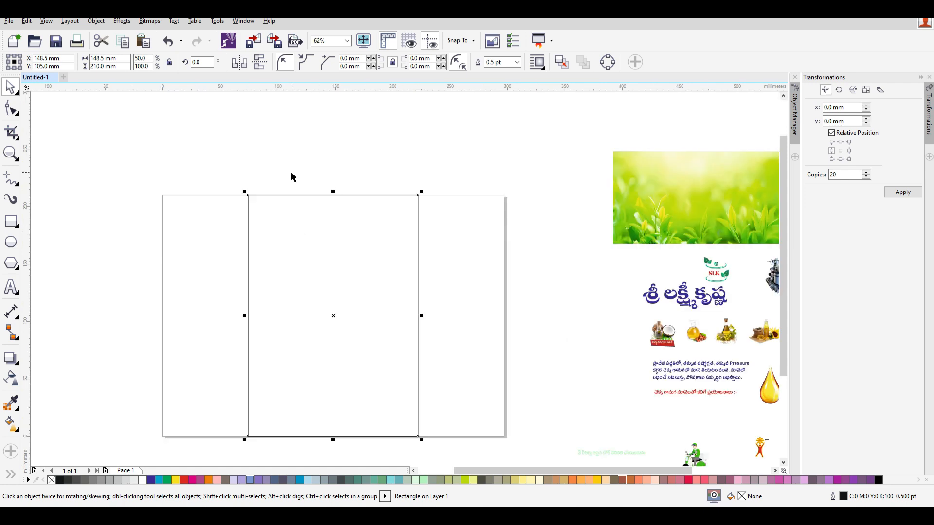
scroll(250, 187, down, 1)
drag(219, 163, 356, 332)
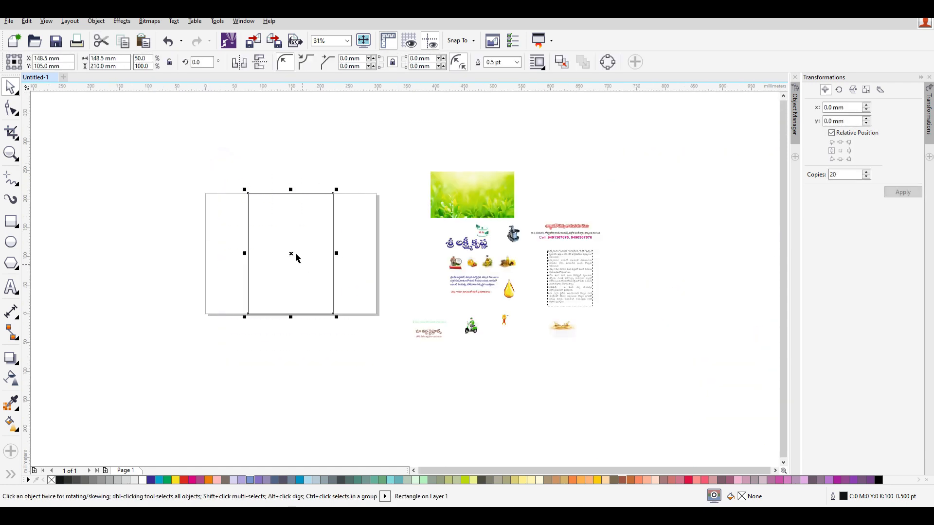
scroll(290, 250, up, 1)
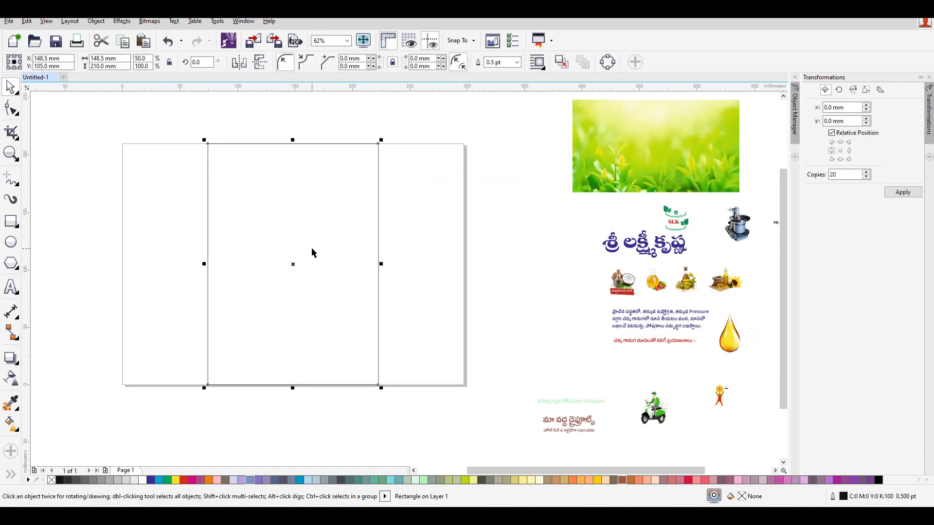
click(189, 97)
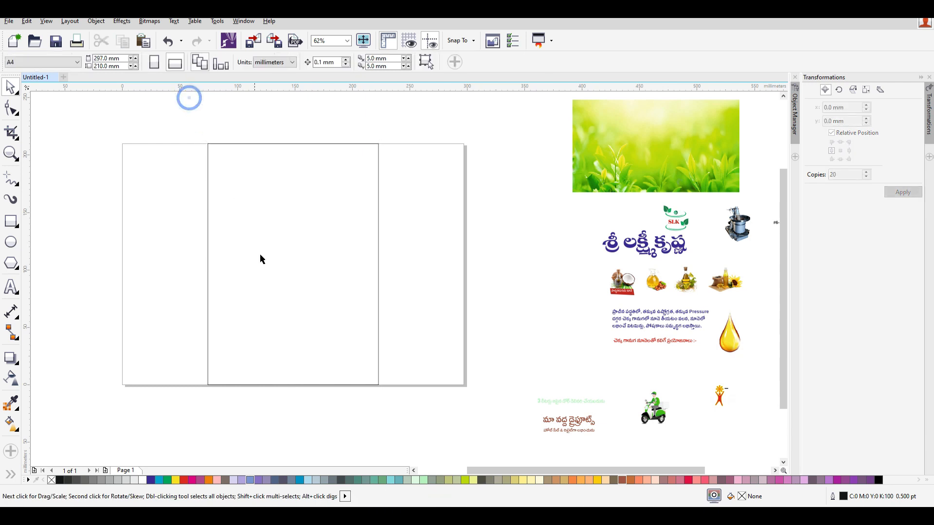
Move the green leaf image beside the half-width rectangle and PowerClip it inside that rectangle
scroll(232, 237, down, 1)
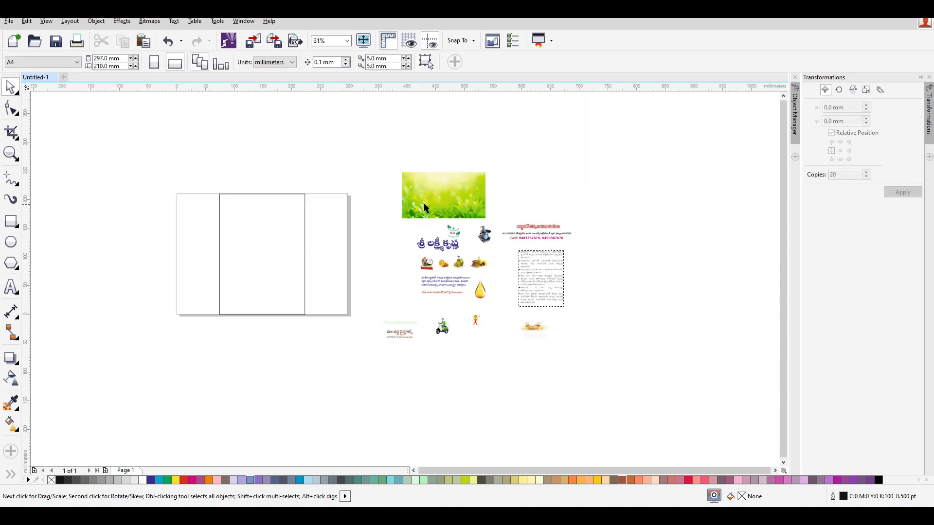
scroll(427, 203, up, 1)
scroll(506, 214, down, 1)
click(499, 193)
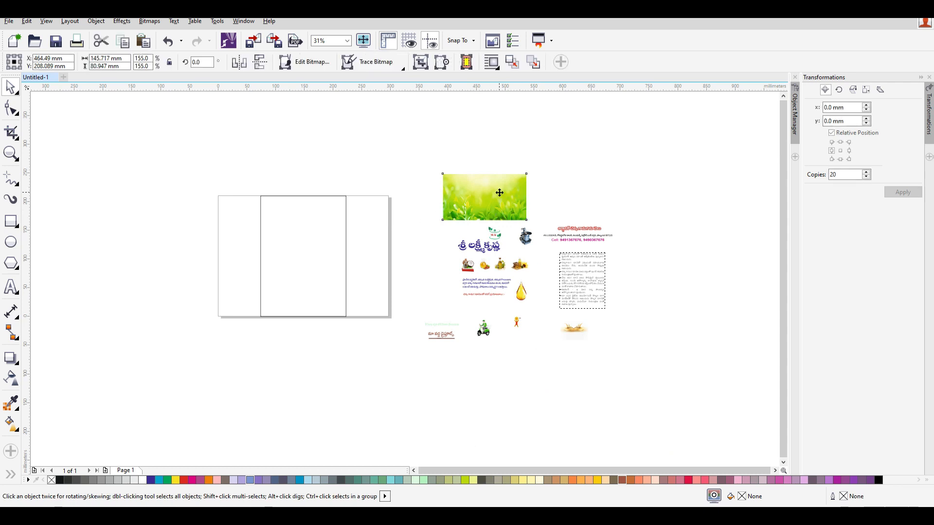
drag(494, 203, 412, 223)
scroll(261, 219, up, 1)
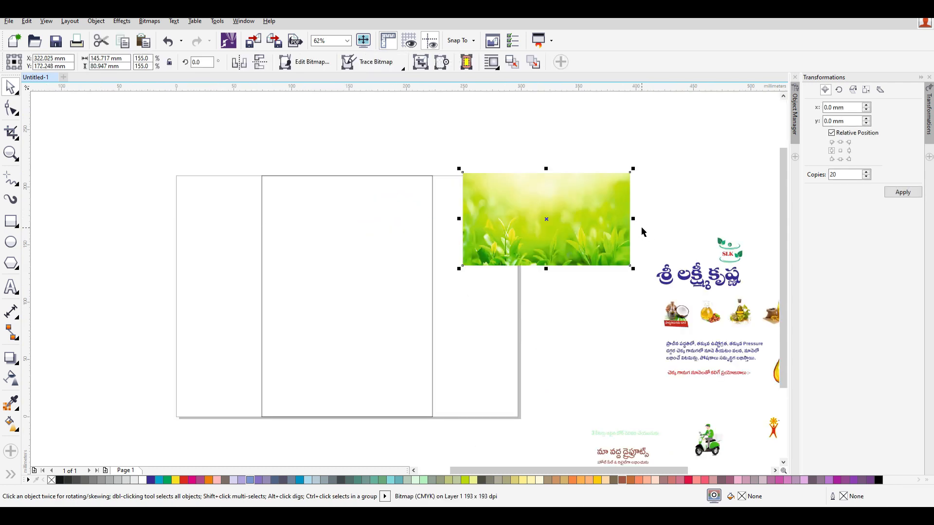
right_click(574, 206)
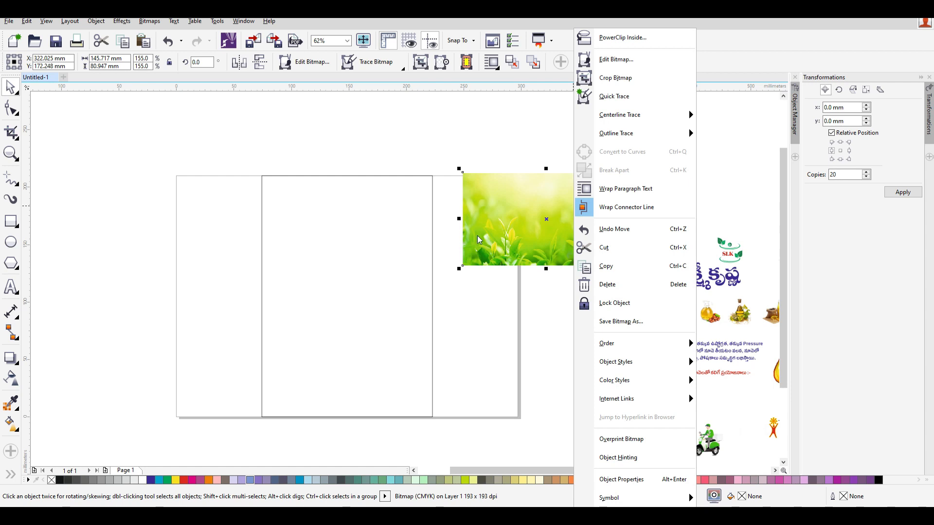
click(646, 37)
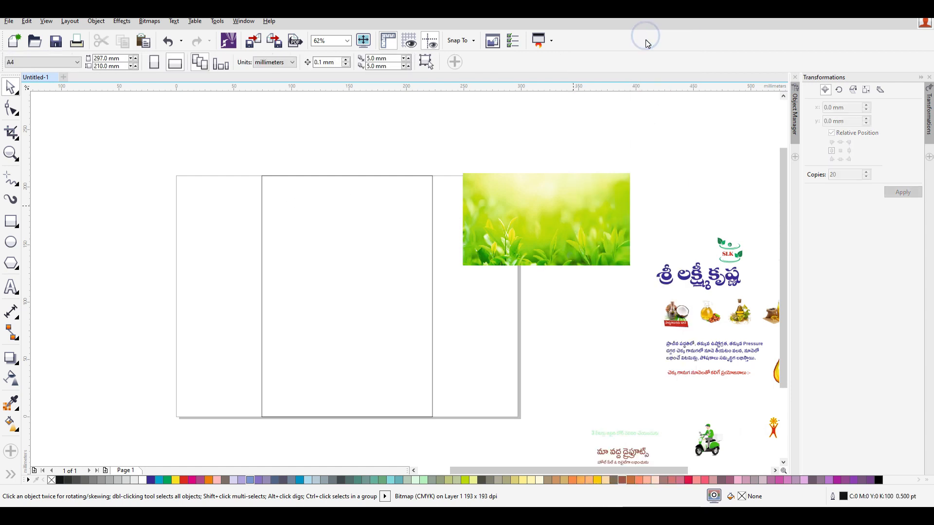
click(293, 175)
Edit the PowerClip contents, positioning the leaf image at the frame's upper edge and enlarging it to about 151 mm wide
click(477, 277)
click(409, 287)
drag(366, 319, 364, 242)
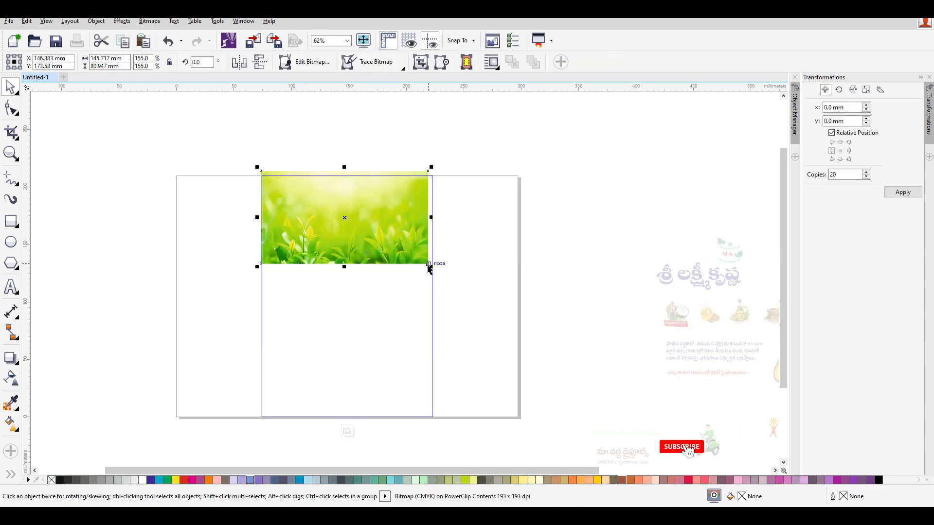
drag(431, 267, 435, 267)
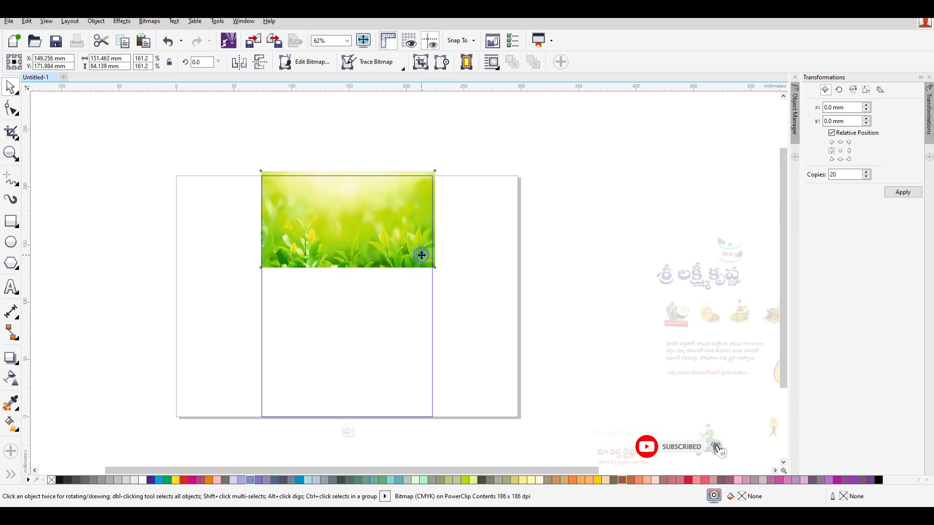
click(422, 255)
click(479, 229)
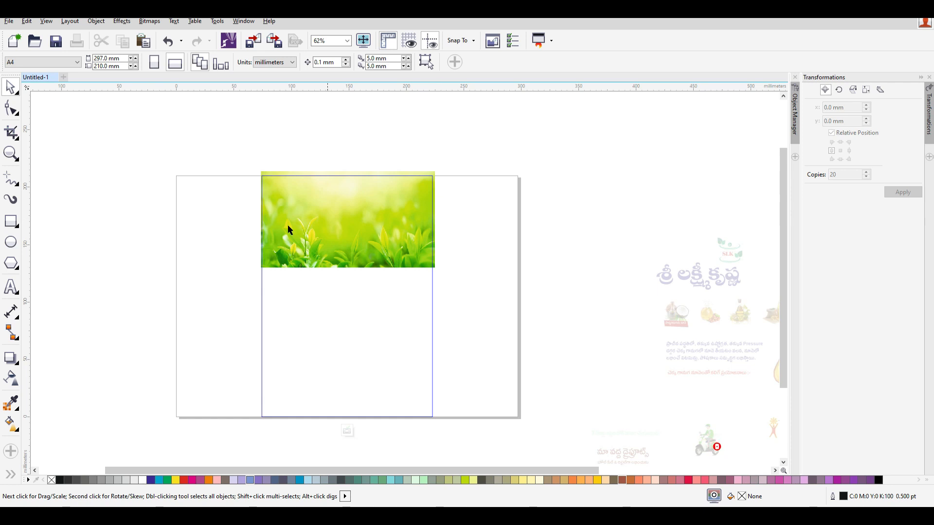
Draw a rectangle about 99 by 117 mm overlapping the lower left part of the leaf image
scroll(289, 244, down, 5)
scroll(316, 272, up, 2)
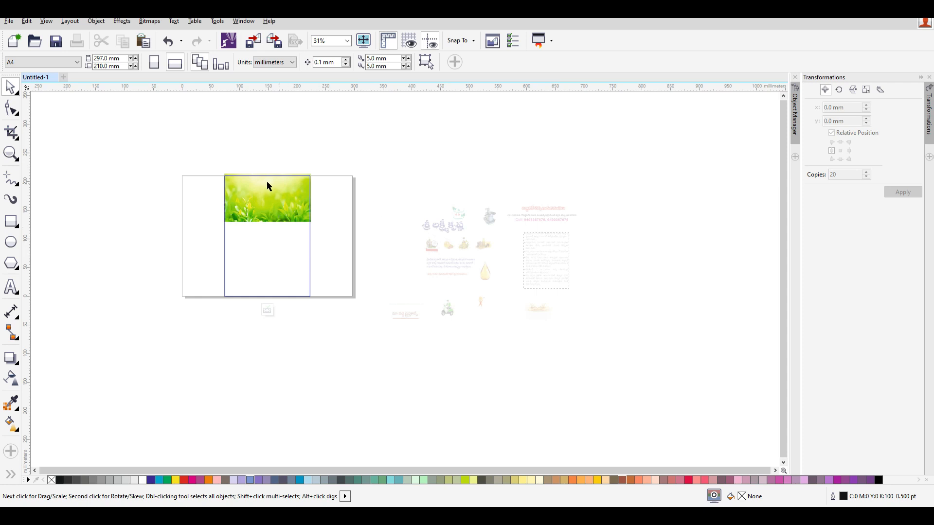
scroll(240, 202, up, 2)
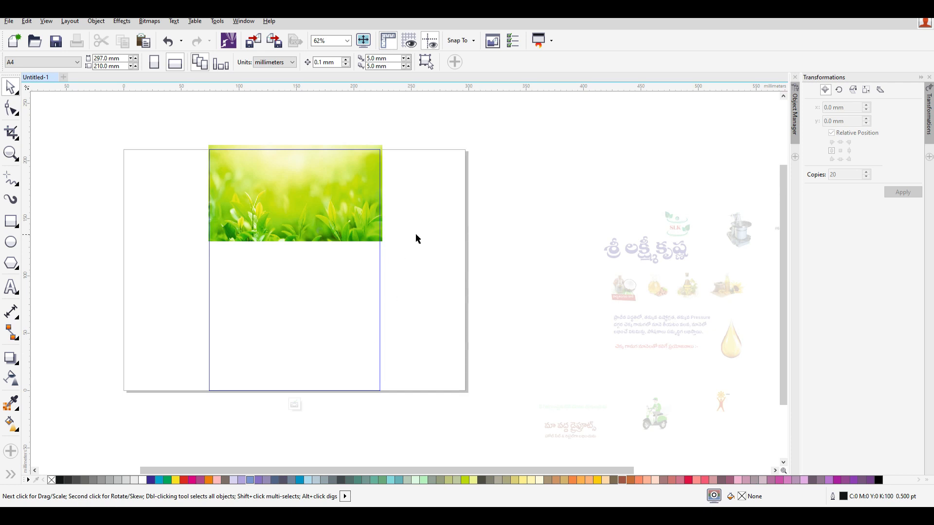
click(11, 222)
drag(205, 227, 319, 361)
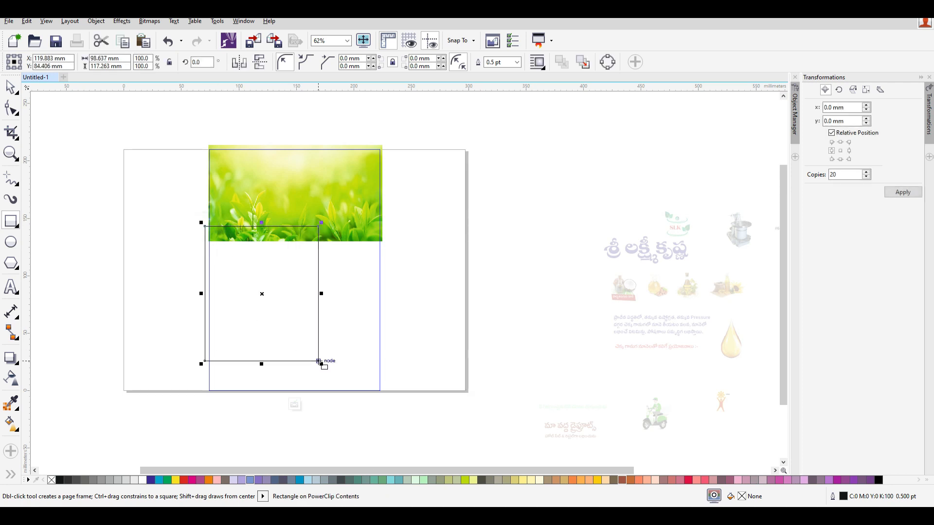
click(10, 88)
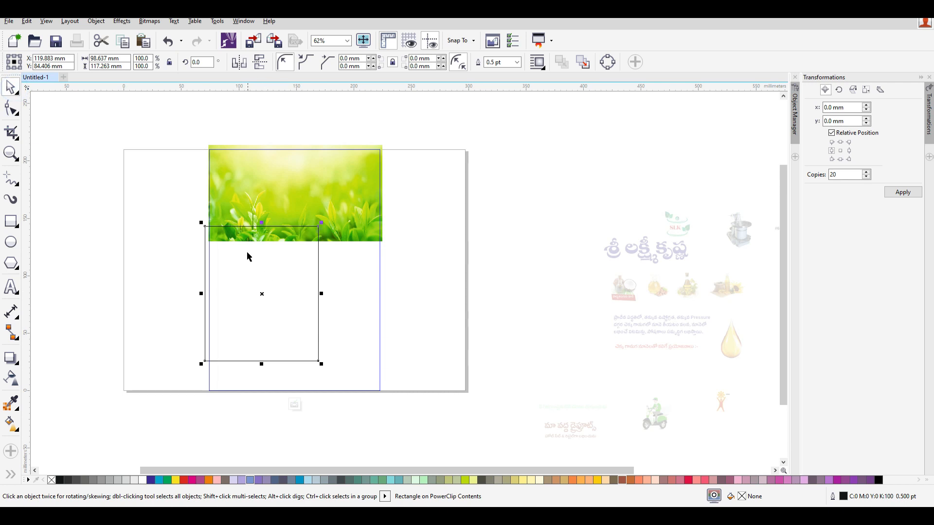
Remove the new rectangle's outline and fill it with white
scroll(252, 263, up, 2)
right_click(50, 481)
click(146, 480)
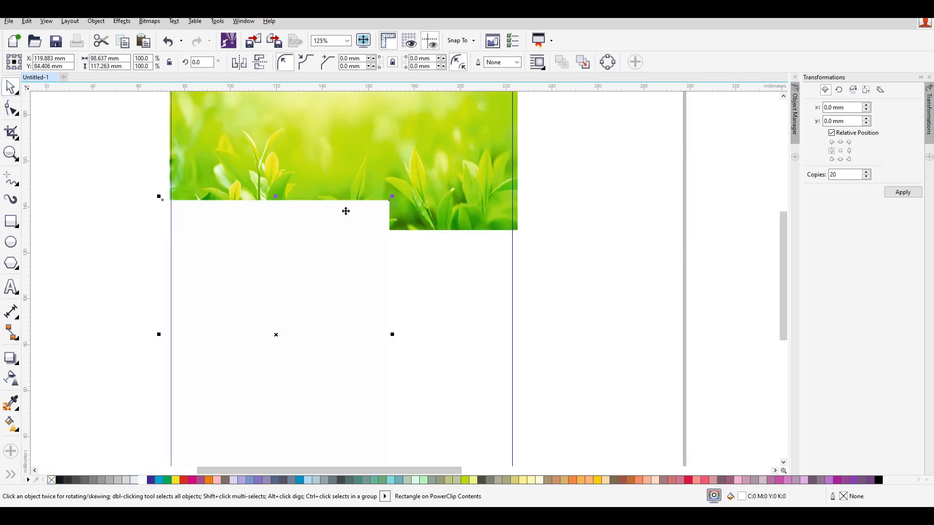
Round only the white rectangle's upper right corner to a radius of about 23 mm
click(13, 114)
click(389, 200)
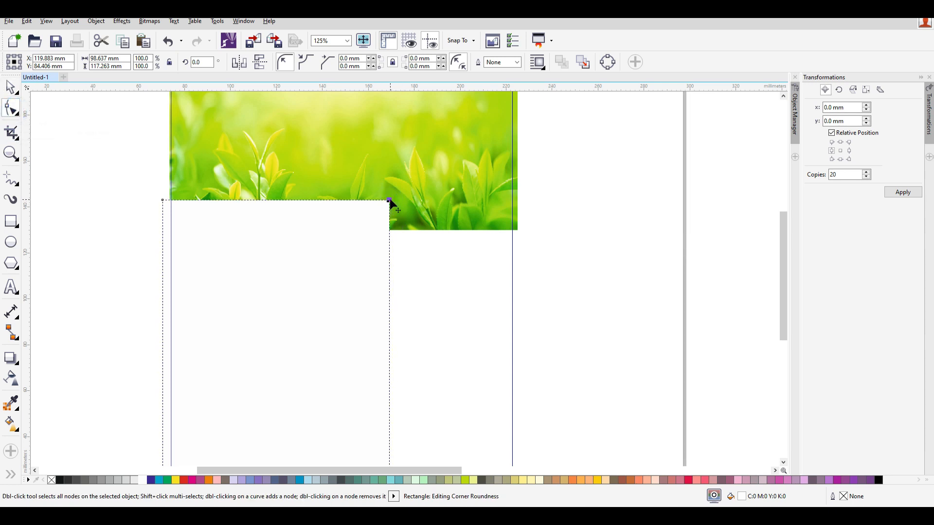
drag(390, 198, 376, 252)
click(10, 87)
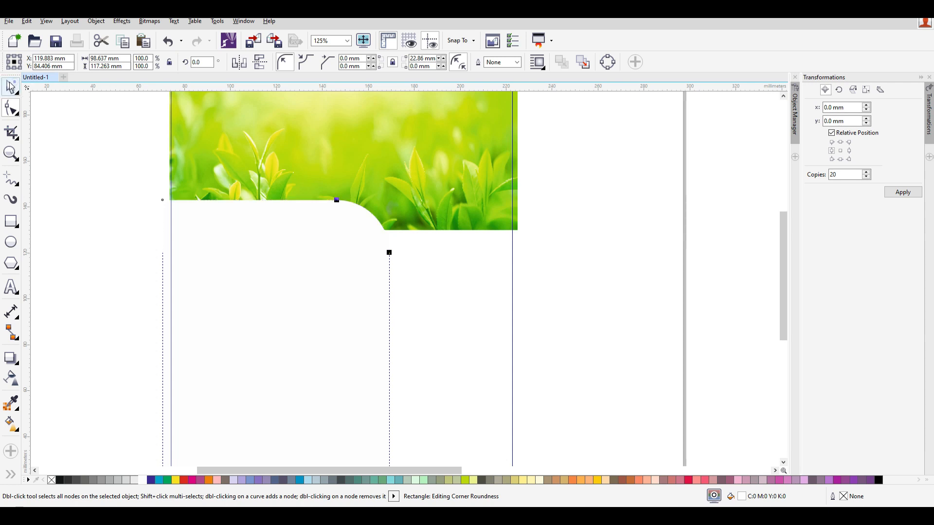
scroll(297, 194, down, 2)
scroll(318, 129, up, 2)
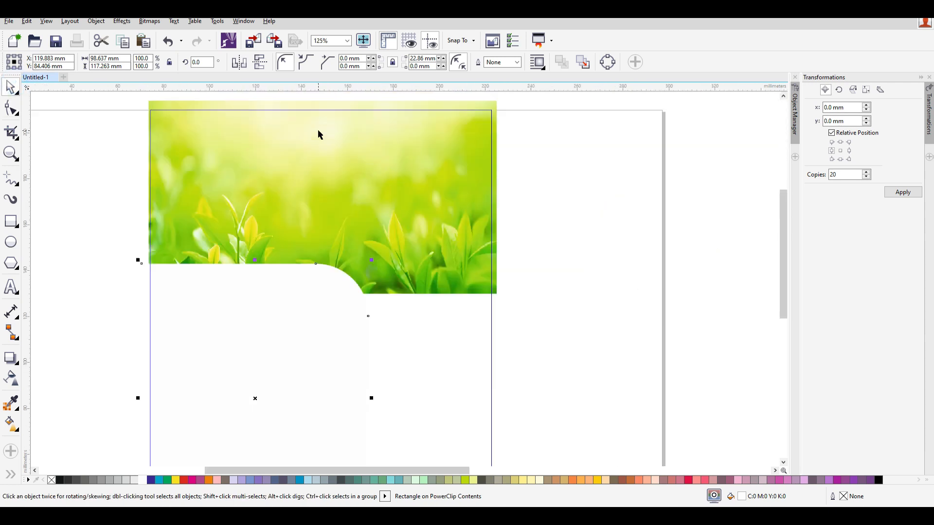
Move the leaf image up slightly and extend the white shape upward to about 131 mm tall
click(387, 202)
drag(388, 201, 384, 184)
click(333, 286)
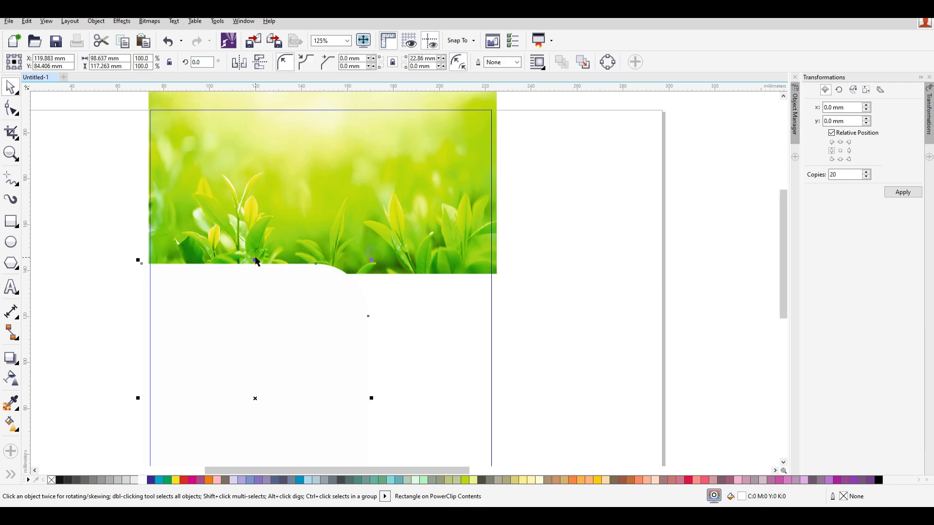
drag(255, 258, 261, 232)
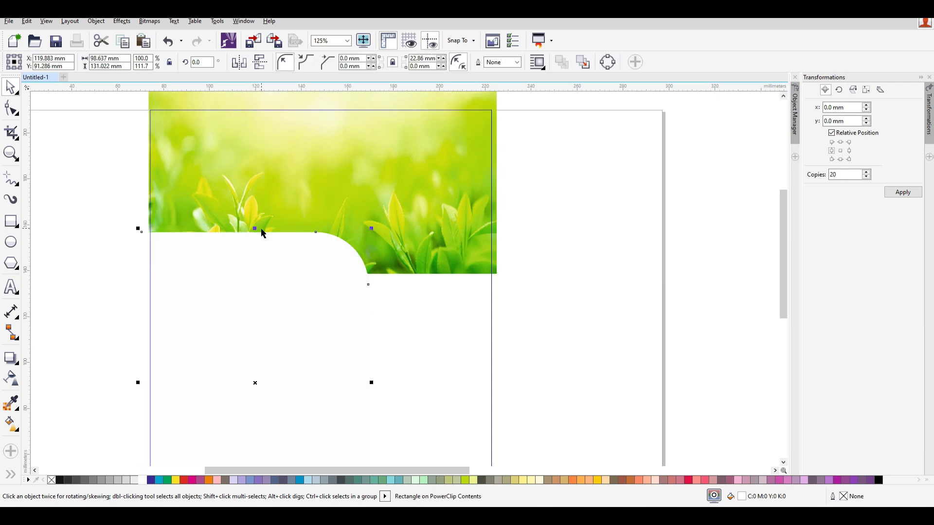
Make a horizontally mirrored copy of the white rounded shape adjoining its right edge
scroll(220, 233, down, 2)
drag(178, 302, 385, 311)
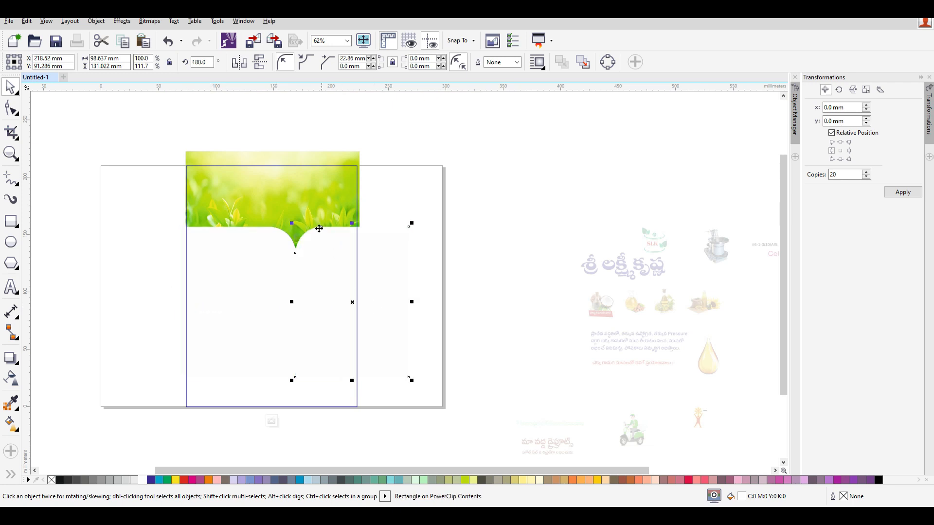
Move the leaf image down so it fills the notch between the two white shapes
scroll(298, 228, up, 2)
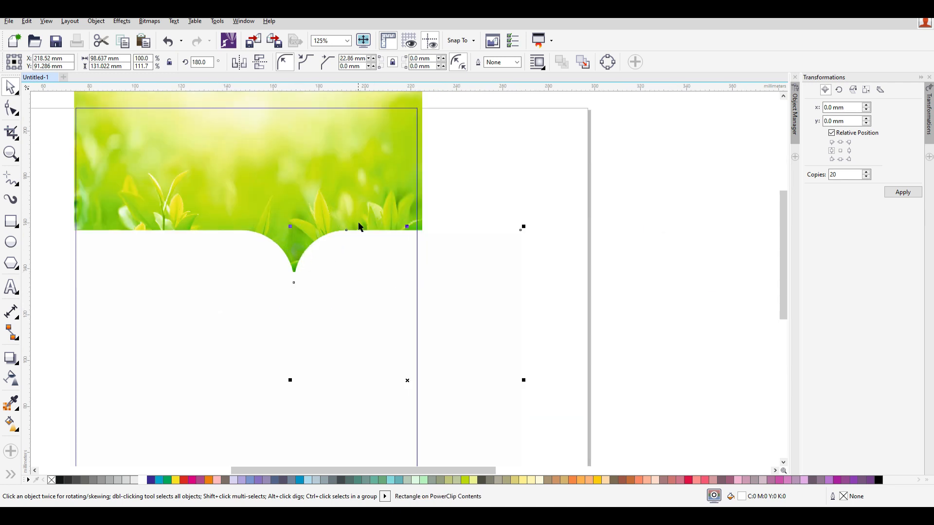
click(341, 169)
key(ctrl+z)
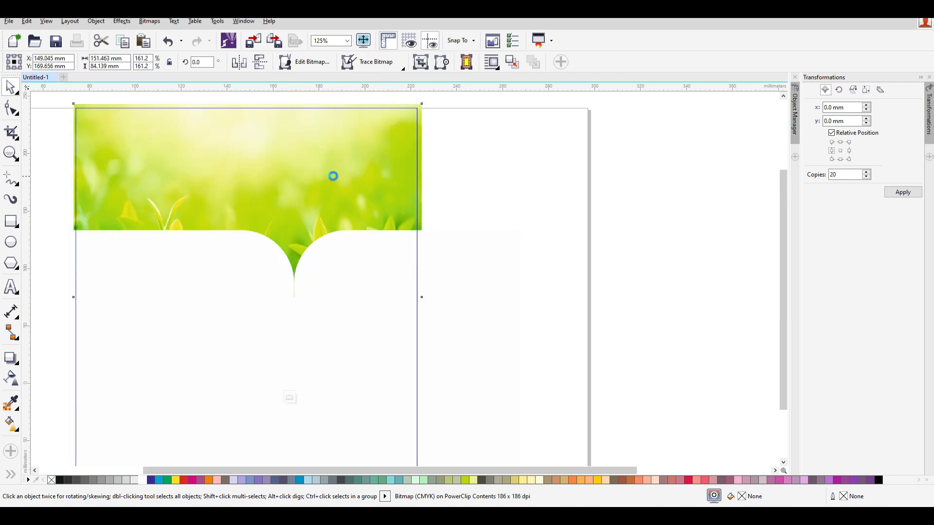
Select both white rounded shapes together and nudge them about 3 mm right and 3.4 mm up
scroll(333, 184, down, 2)
scroll(315, 225, up, 2)
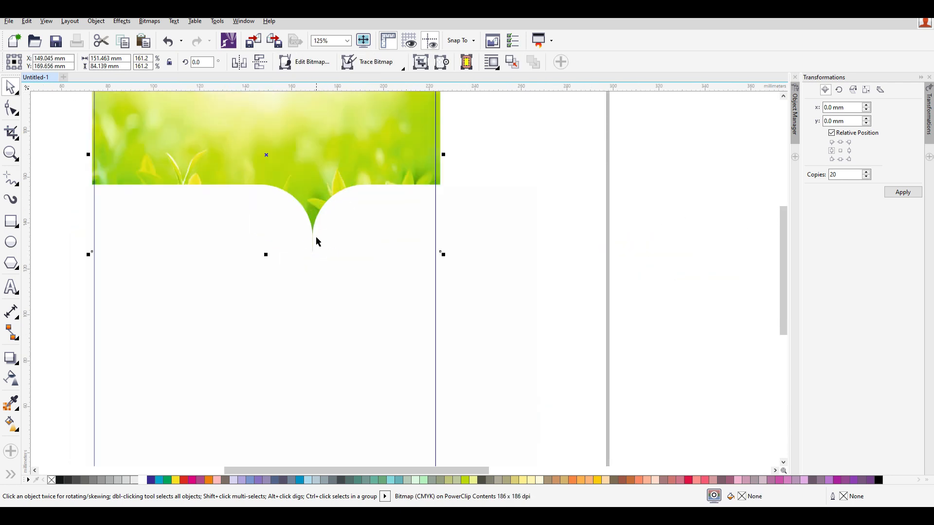
click(330, 222)
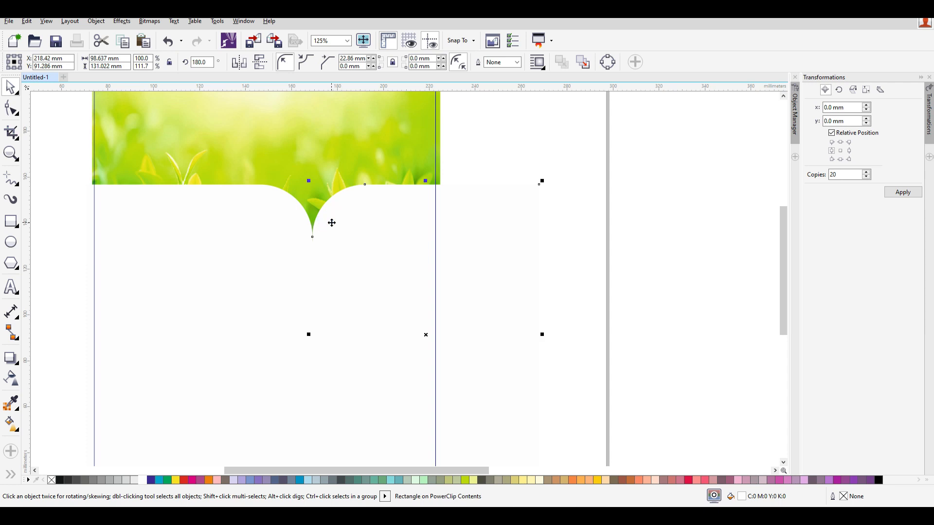
scroll(361, 170, down, 2)
drag(176, 156, 486, 362)
key(Right)
key(Right)
key(Right)
key(Right)
key(Right)
key(Right)
key(Right)
key(Right)
key(Right)
key(Right)
key(Right)
key(Right)
key(Right)
key(Right)
key(Right)
key(Right)
key(Right)
key(Right)
key(Right)
key(Right)
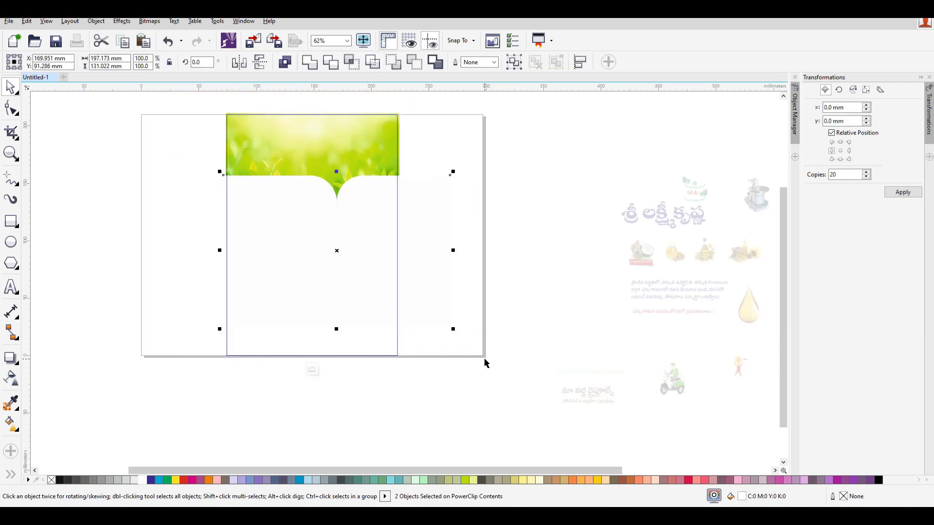
key(Right)
key(Right)
key(Right)
key(Right)
key(Right)
key(Right)
key(Right)
key(Right)
key(Up)
key(Up)
key(Up)
key(Up)
key(Up)
key(Up)
key(Up)
key(Up)
key(Up)
key(Up)
key(Up)
key(Up)
key(Up)
key(Up)
key(Up)
key(Up)
key(Up)
key(Up)
key(Up)
key(Up)
key(Left)
key(Left)
key(Left)
key(Left)
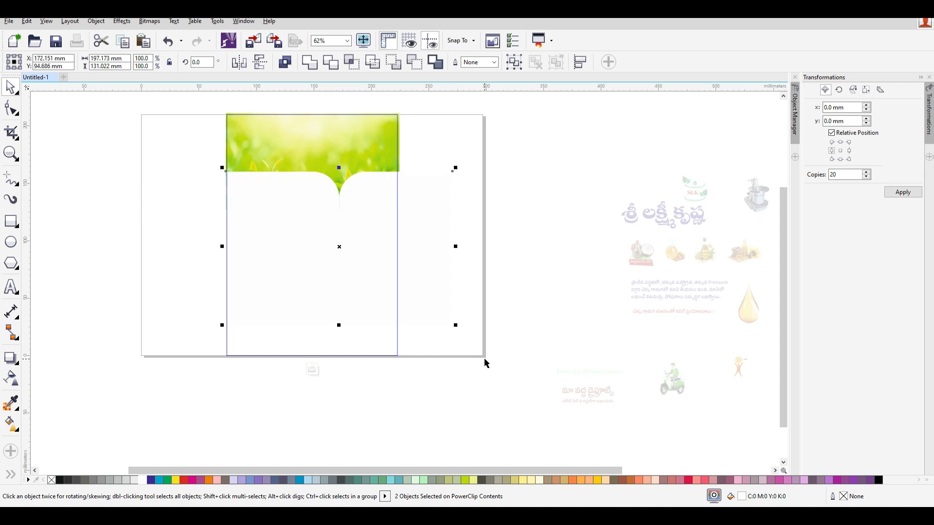
Duplicate the leaf image straight down and nudge the copy so its lower edge sits slightly below the page's bottom edge
click(517, 152)
click(346, 129)
drag(360, 131, 368, 294)
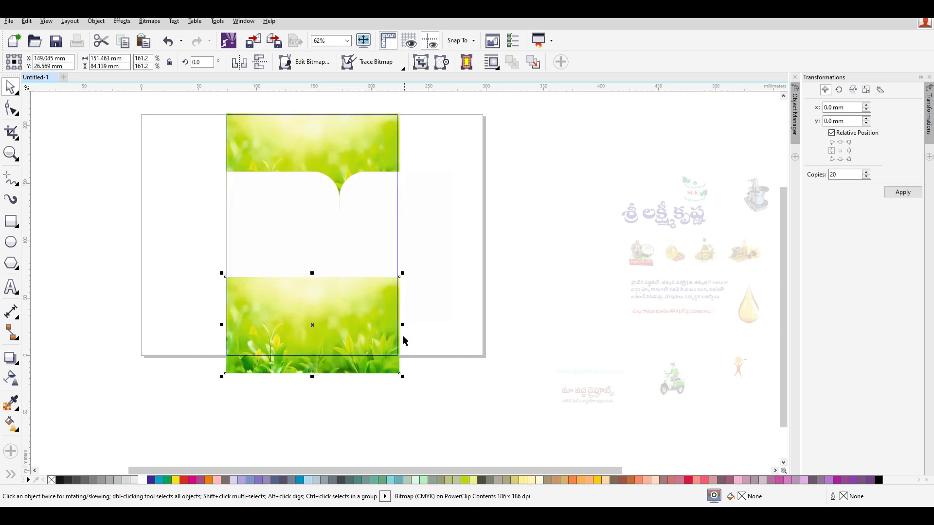
key(Up)
key(Up)
key(Up)
key(Up)
key(Up)
key(Up)
key(Up)
key(Up)
key(Up)
key(Up)
key(Up)
key(Up)
key(Up)
key(Up)
key(Up)
key(Up)
key(Up)
key(Up)
key(Up)
key(Up)
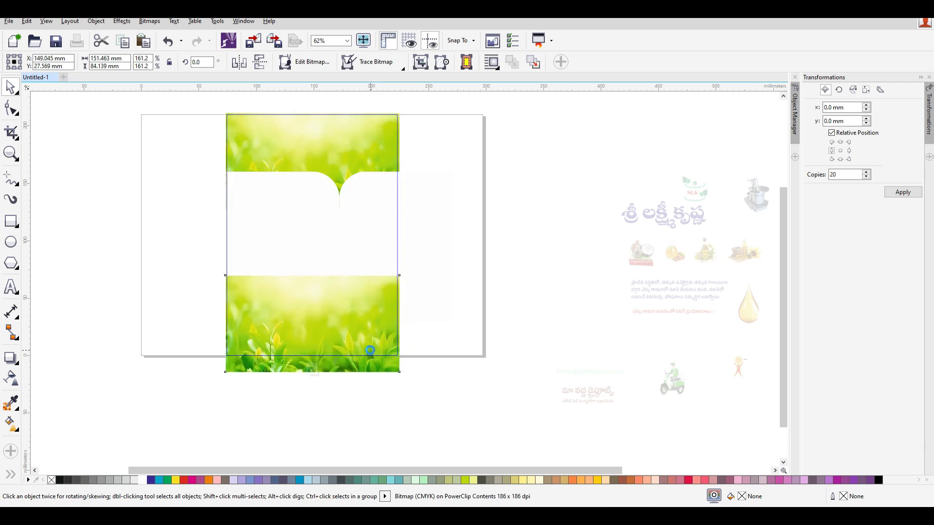
key(Up)
key(Up)
key(Up)
key(Up)
key(Up)
key(Up)
key(Up)
key(Up)
key(Up)
key(Up)
key(Up)
key(Up)
key(Up)
key(Up)
key(Up)
key(Up)
key(Up)
key(Up)
key(Up)
key(Up)
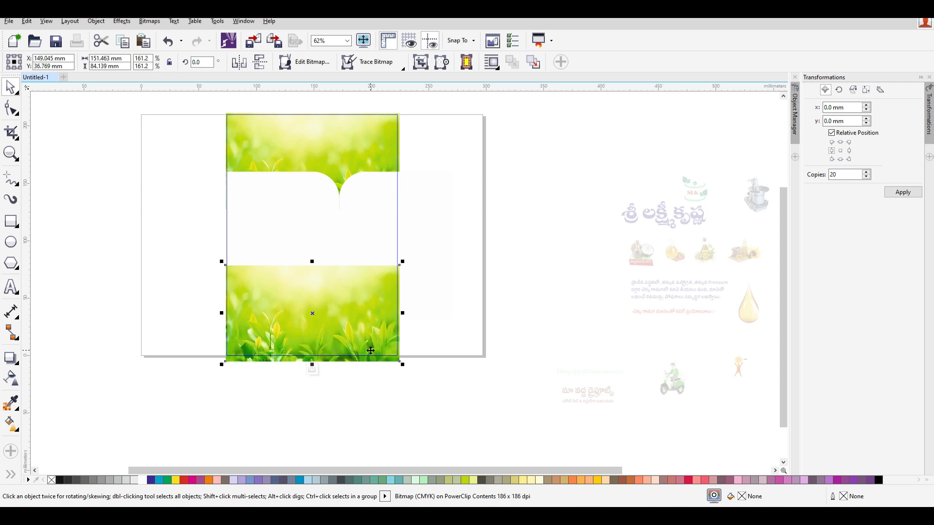
Apply a vertical linear fountain transparency to the lower leaf image, fading its upper edge into the white panels
scroll(294, 342, up, 2)
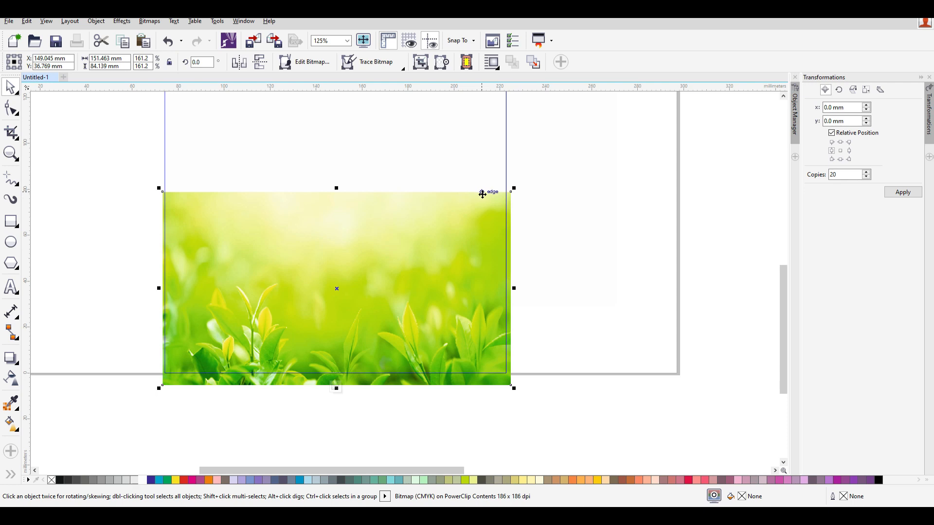
click(10, 379)
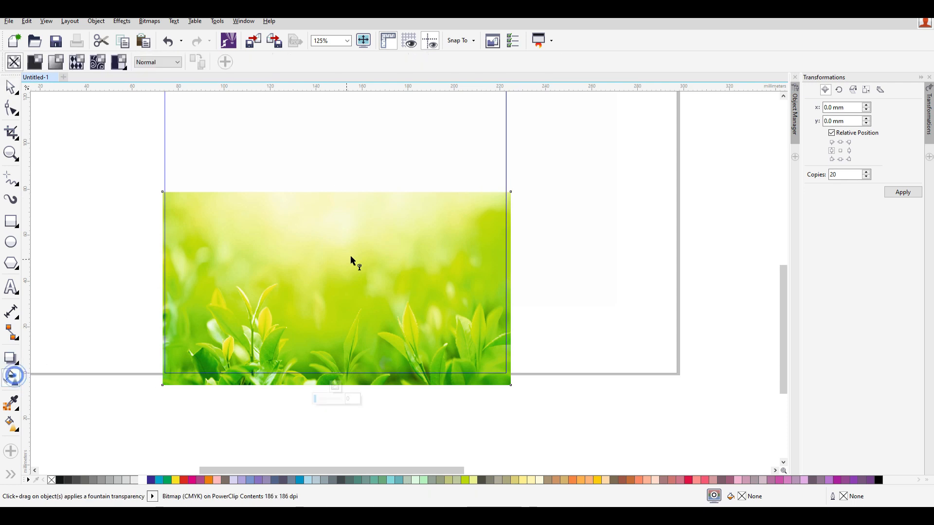
drag(326, 233, 326, 199)
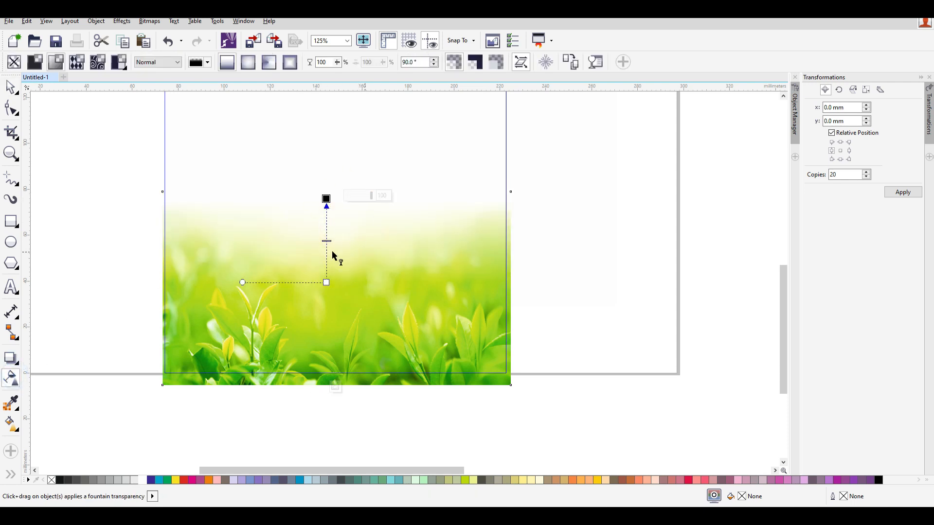
click(11, 87)
click(579, 225)
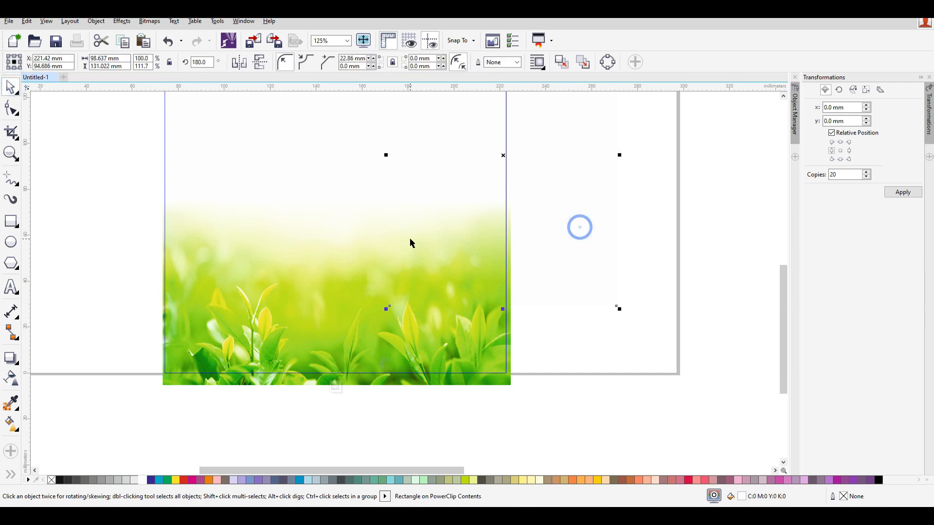
Finish editing the contents of the pamphlet's PowerClip frame
scroll(409, 248, down, 2)
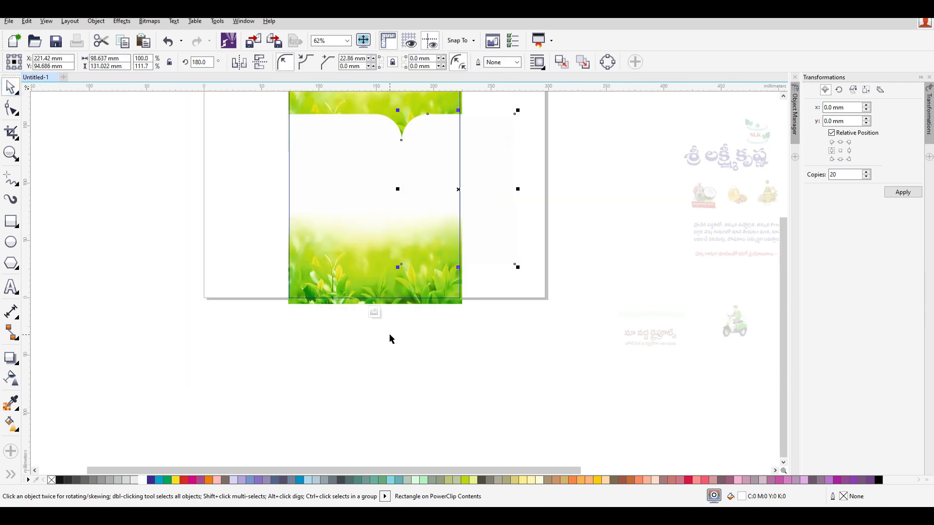
scroll(389, 334, down, 1)
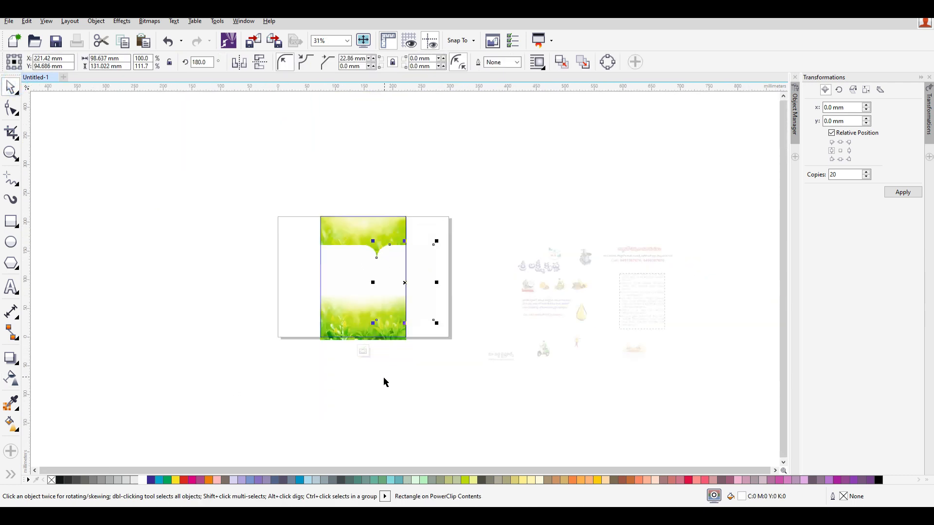
scroll(378, 348, up, 1)
click(381, 308)
right_click(383, 308)
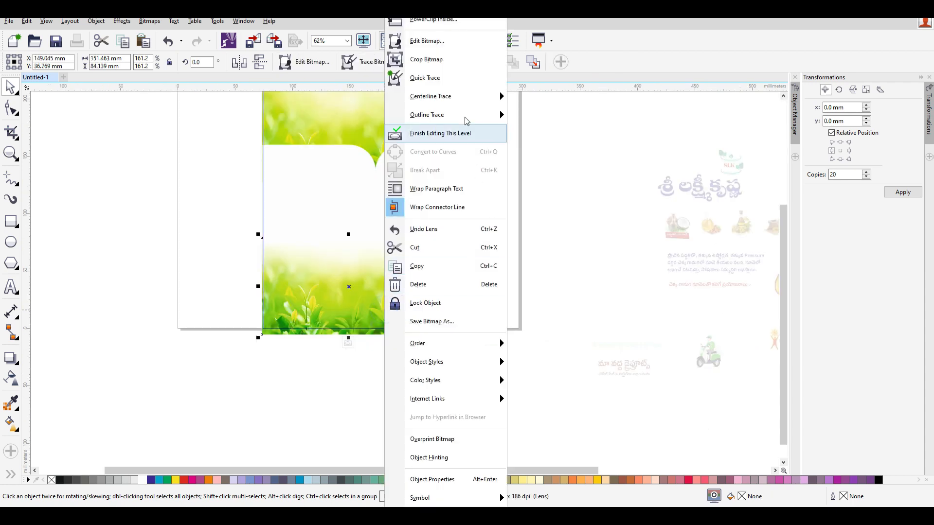
click(464, 131)
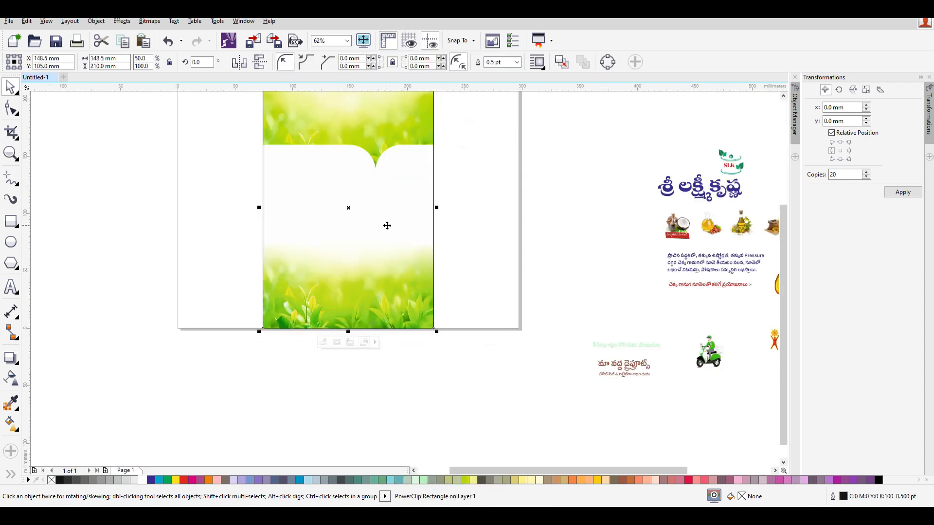
scroll(392, 202, up, 1)
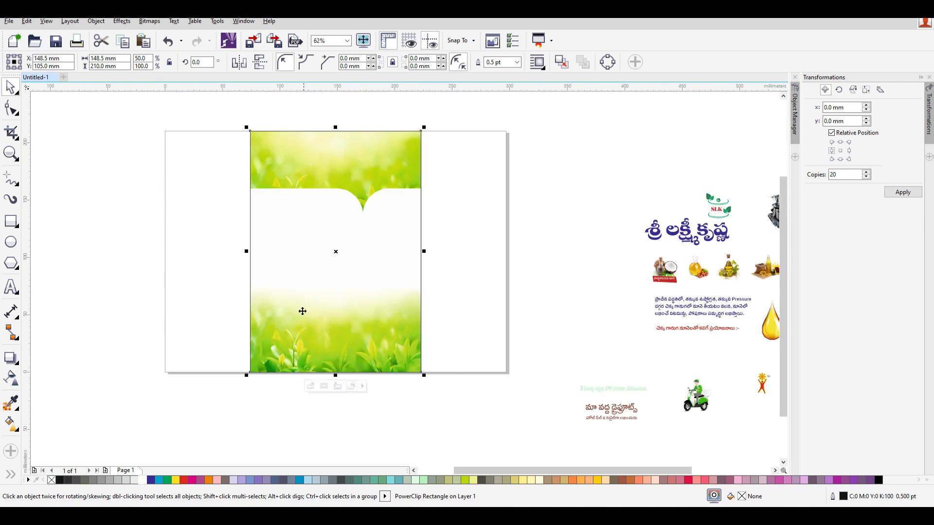
right_click(376, 173)
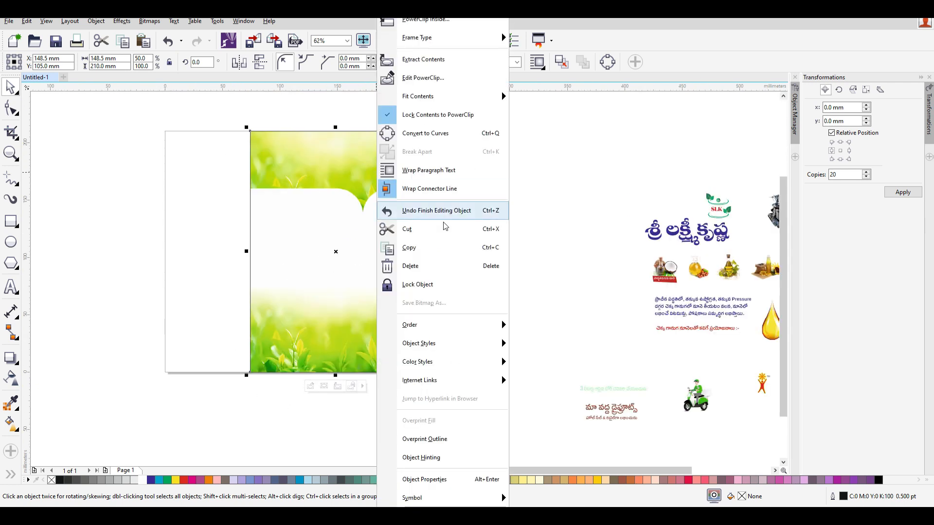
click(178, 135)
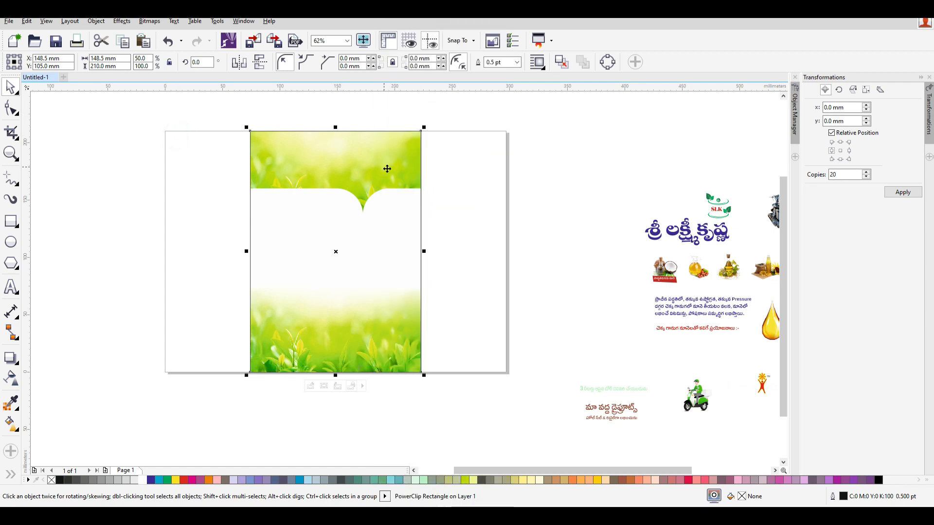
drag(336, 159, 407, 159)
key(ctrl+z)
Remove the outline from the pamphlet's PowerClip rectangle and deselect it
right_click(50, 480)
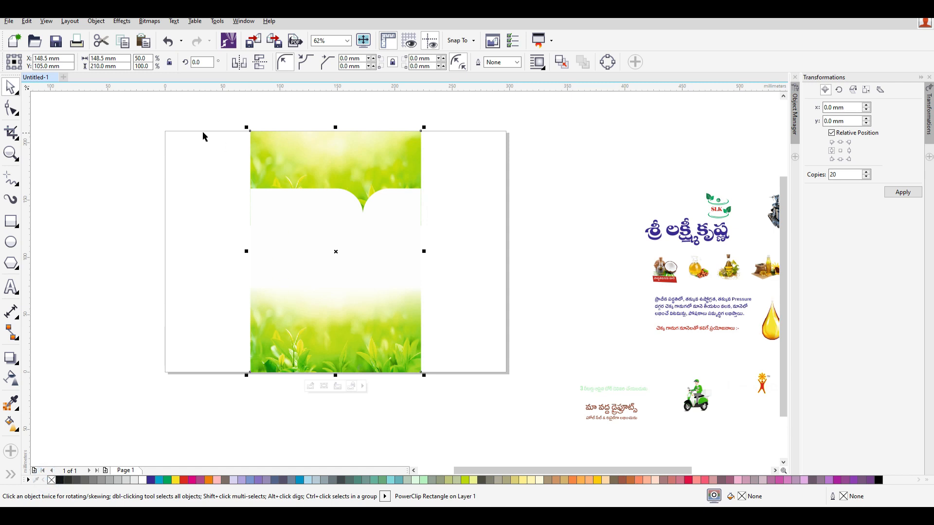
click(519, 160)
Move the శ్రీ లక్ష్మీ కృష్ణ title onto the leaf header and centre it horizontally on the pamphlet
scroll(500, 187, down, 2)
scroll(543, 212, up, 2)
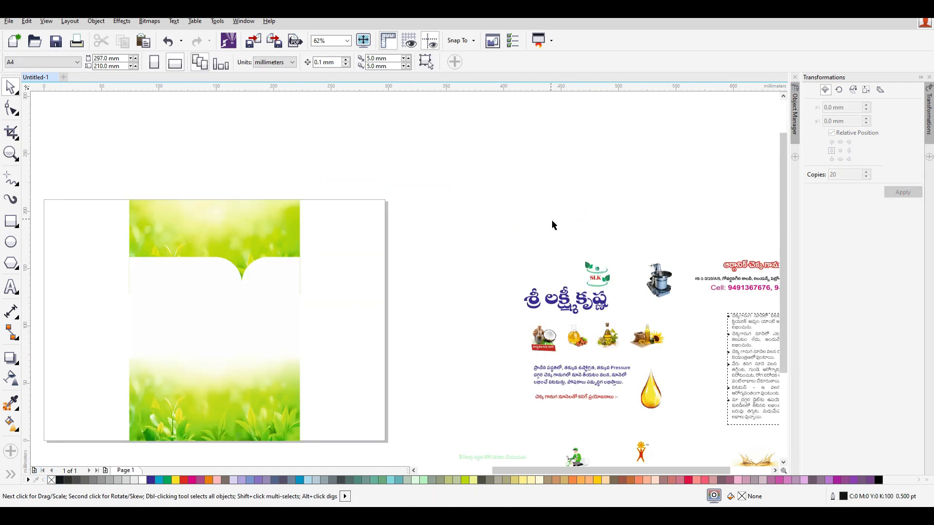
drag(586, 309, 235, 226)
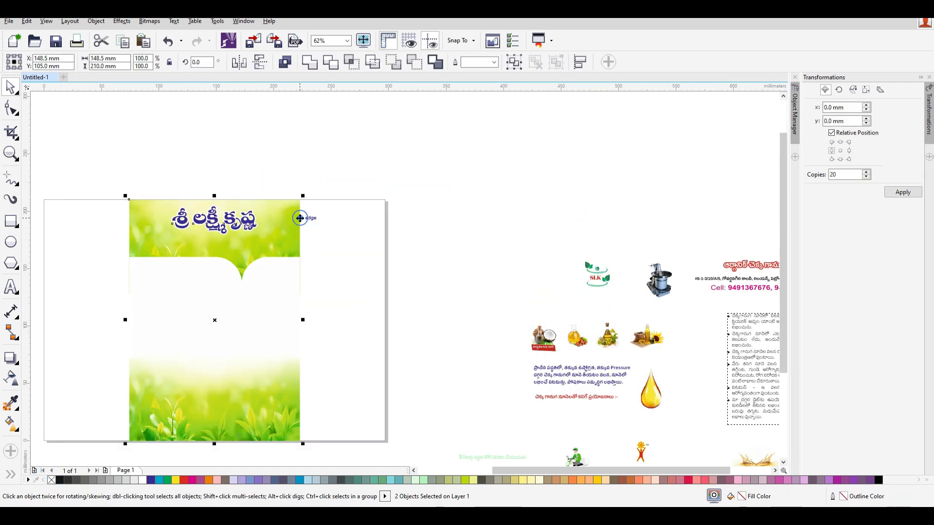
scroll(413, 223, up, 3)
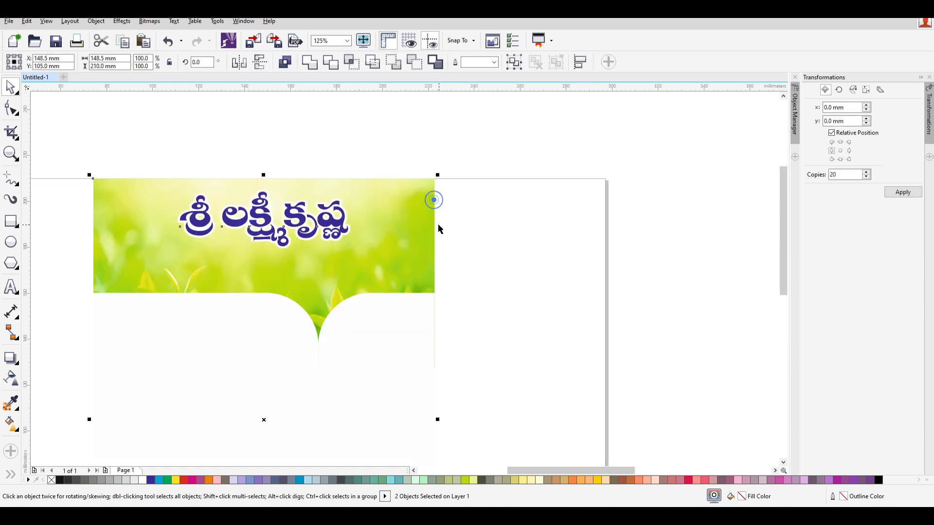
click(461, 273)
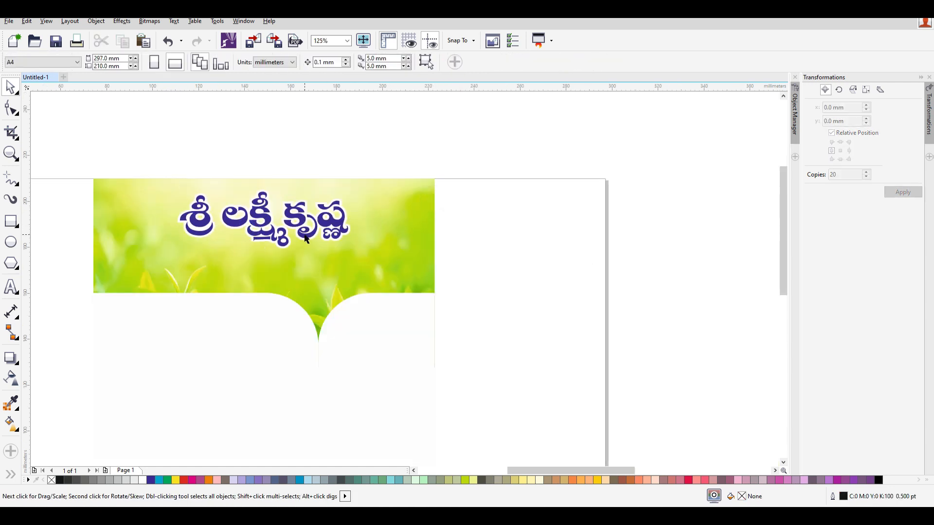
click(516, 249)
Draw a red, outline-free bar about 158 × 8.7 mm across the header under the title, and bring the title in front of it
click(12, 226)
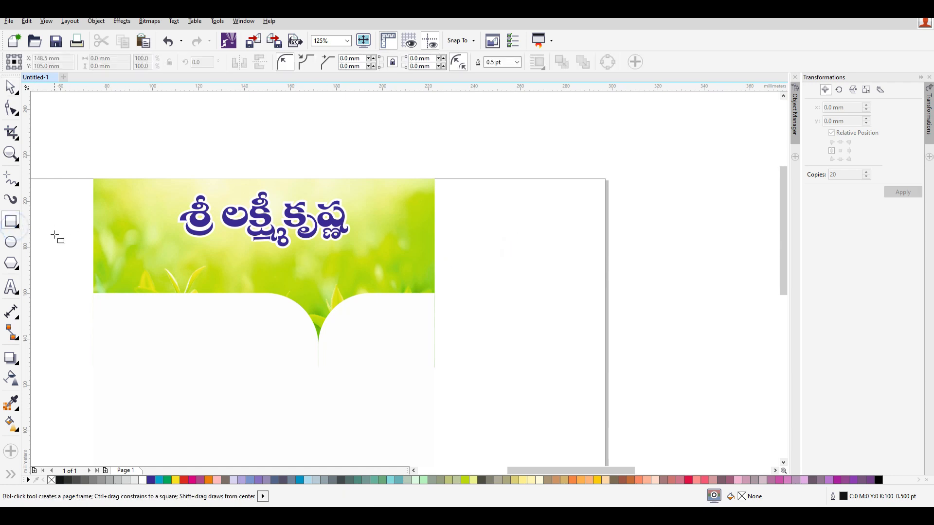
drag(82, 242, 447, 262)
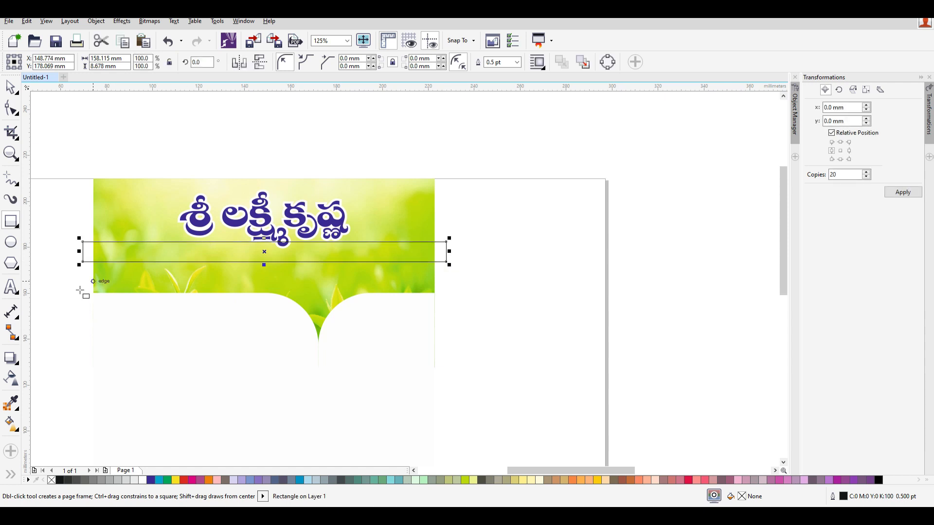
right_click(52, 481)
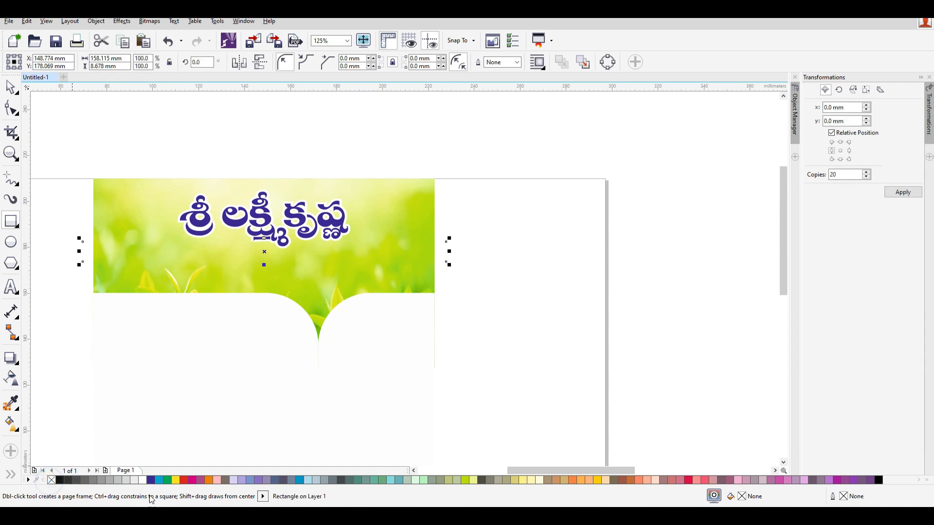
click(184, 482)
click(10, 88)
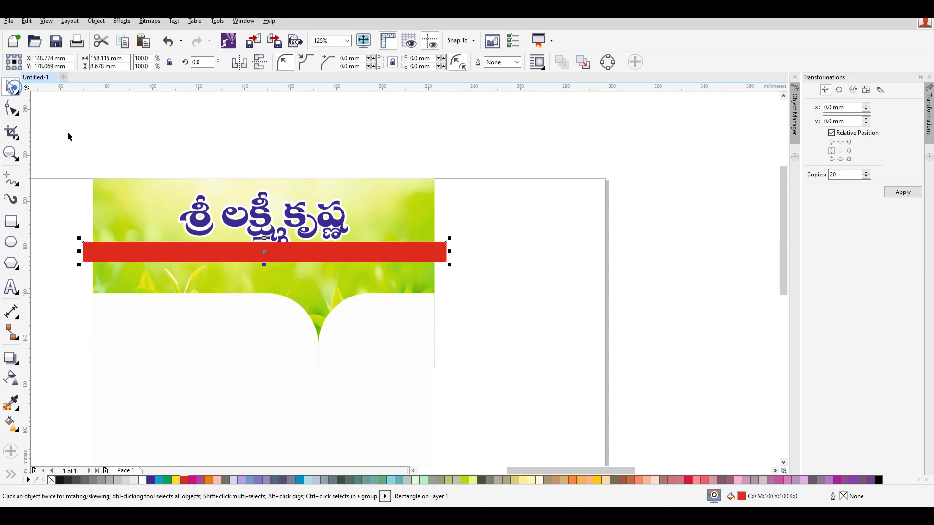
click(282, 221)
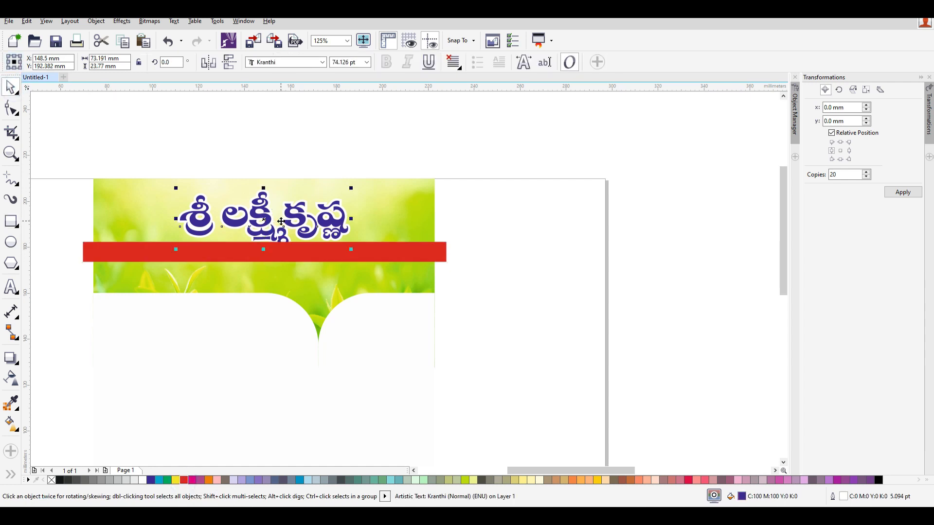
click(423, 253)
Move the ఆర్గానిక్ చెక్క గానుగ నూనెలు subtitle onto the red bar, bring it to the front and centre it on the bar
scroll(565, 283, down, 4)
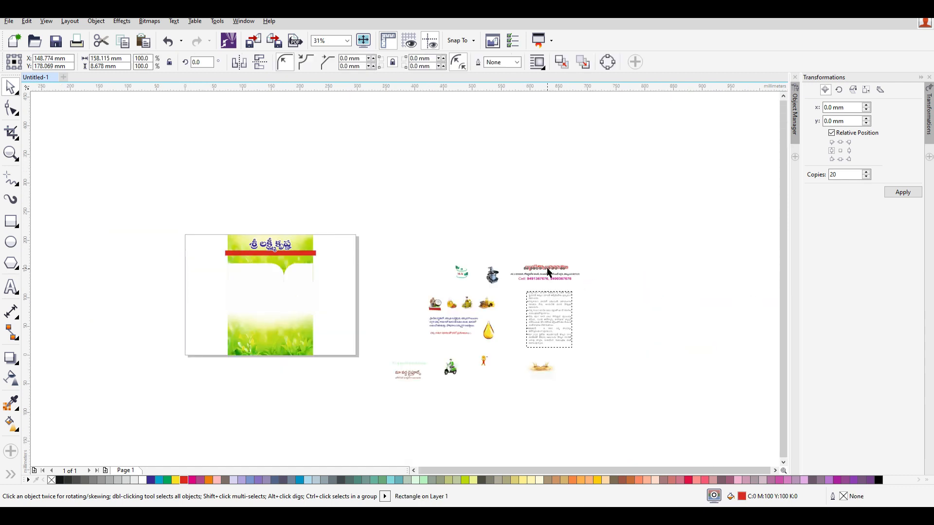
click(271, 245)
scroll(248, 261, up, 4)
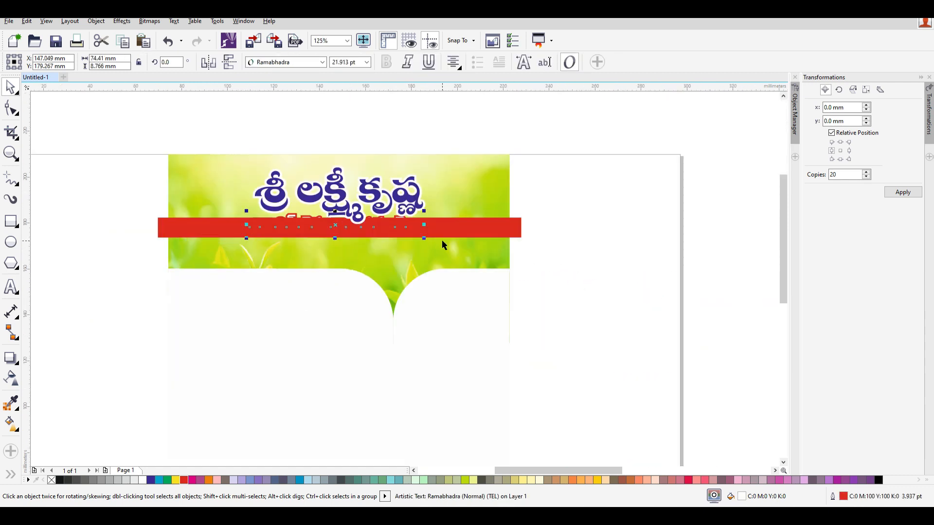
key(shift+Page_Up)
click(491, 235)
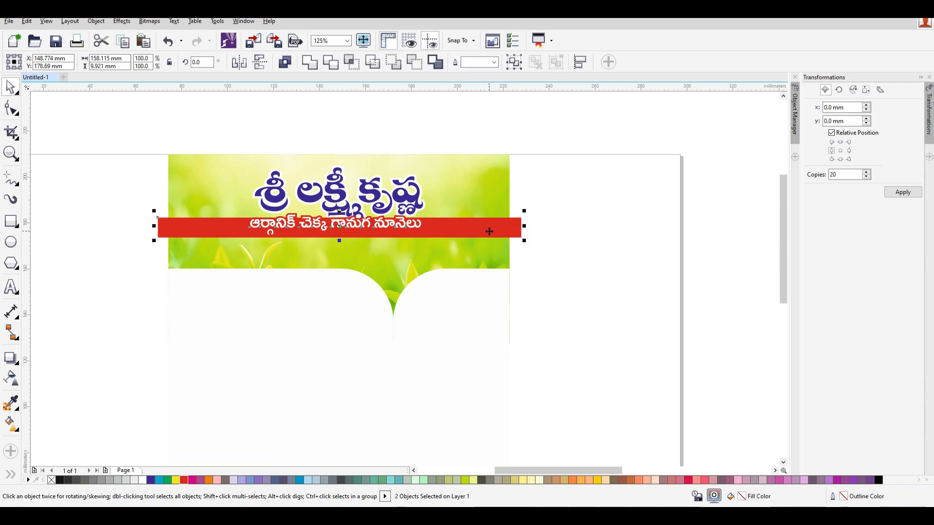
click(605, 244)
Reduce the red bar's height to about 7.6 mm and centre it vertically on the subtitle
click(495, 234)
scroll(343, 247, up, 4)
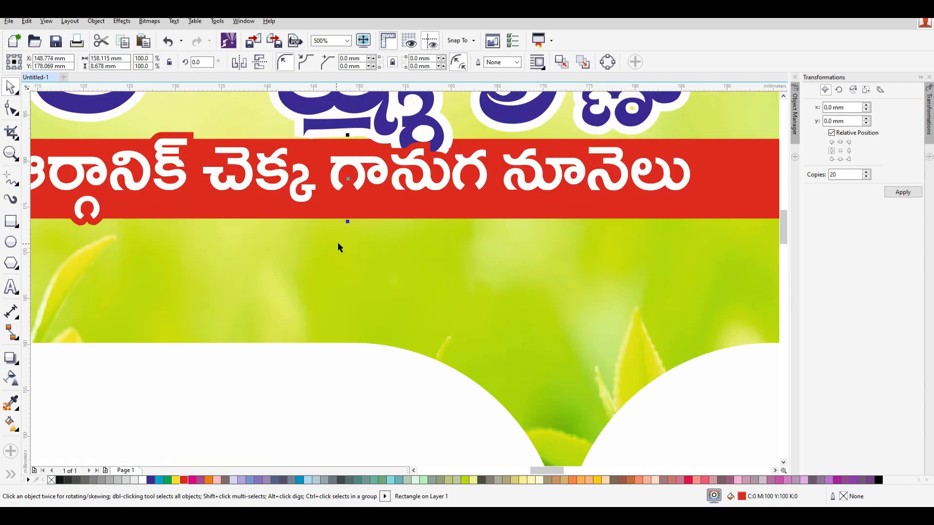
shift+click(371, 200)
scroll(367, 186, down, 2)
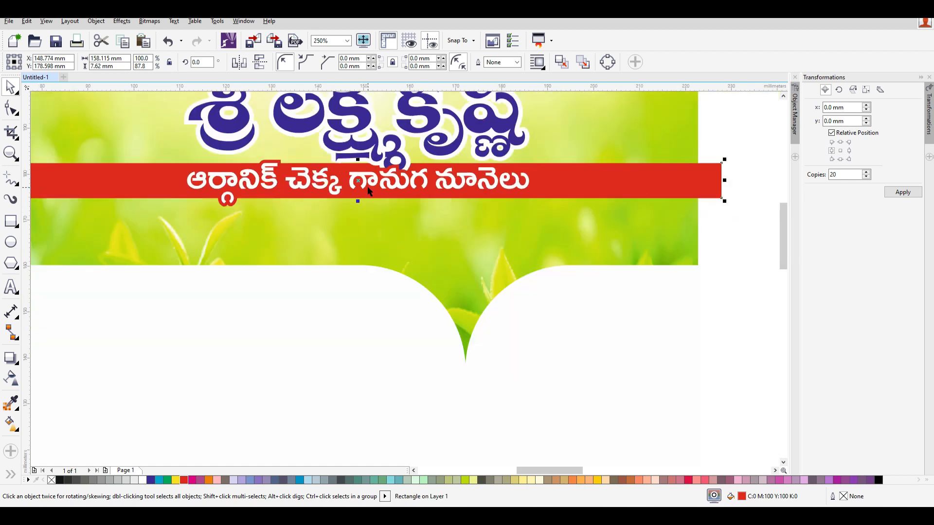
click(364, 178)
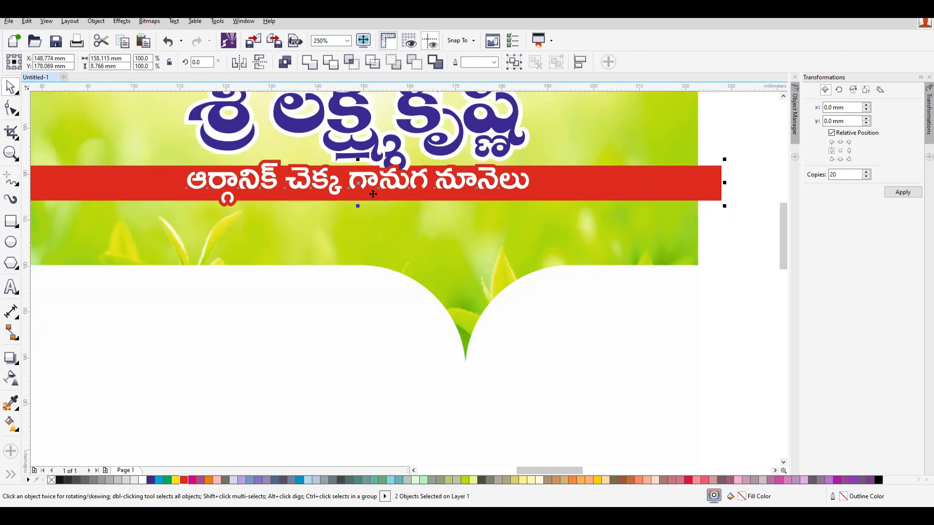
scroll(381, 205, down, 2)
click(582, 211)
click(418, 168)
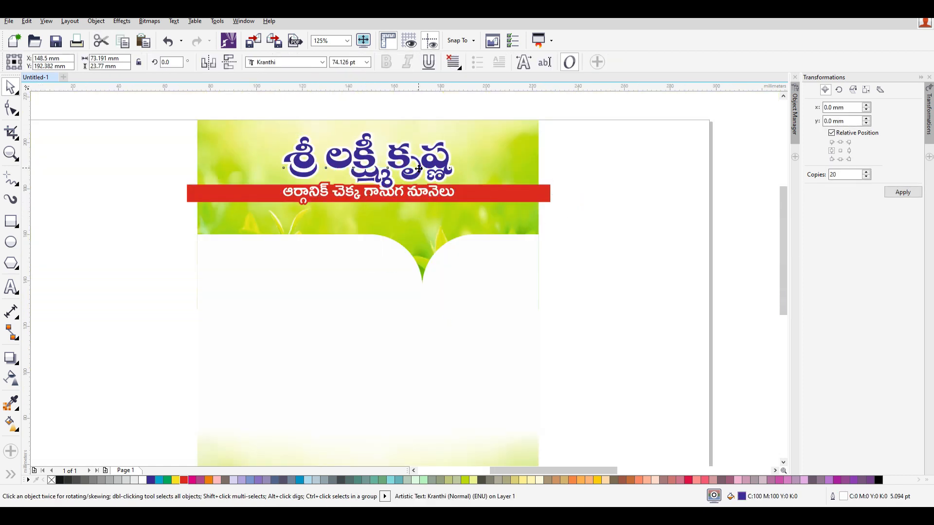
Raise the title slightly above the red bar and place the address line on the header just below the bar
drag(421, 166, 414, 168)
scroll(414, 168, down, 2)
scroll(641, 217, down, 2)
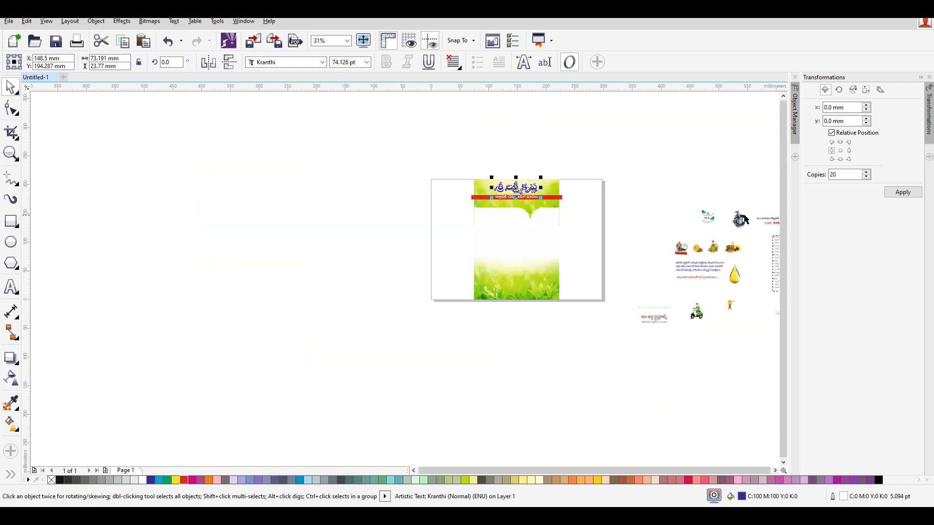
mouse_move(777, 222)
mouse_down()
mouse_move(504, 207)
mouse_move(518, 201)
mouse_up()
scroll(504, 208, up, 4)
scroll(470, 205, down, 2)
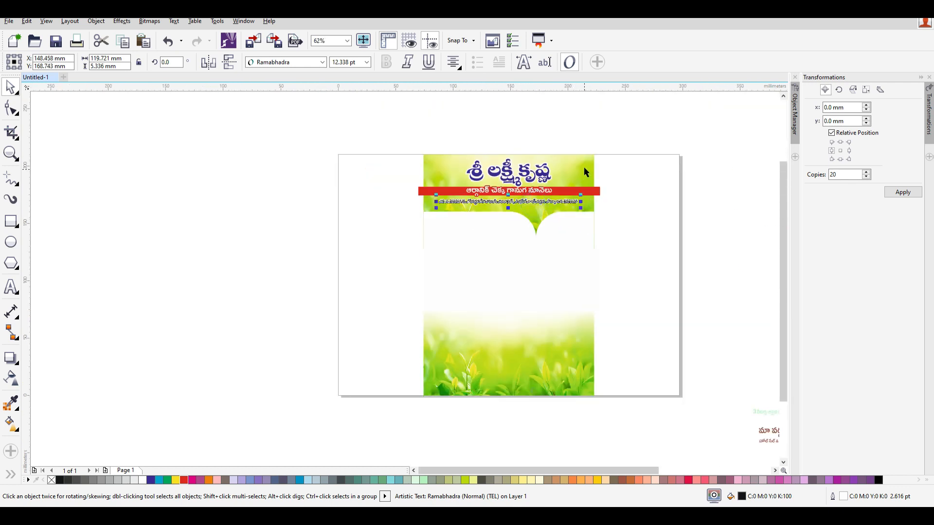
Centre the address line horizontally on the pamphlet
key(x)
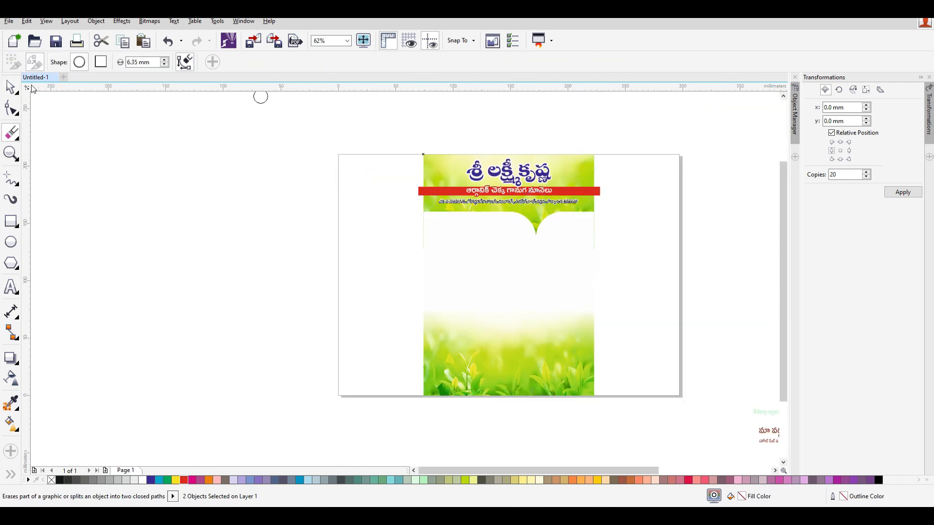
click(11, 88)
scroll(525, 198, up, 2)
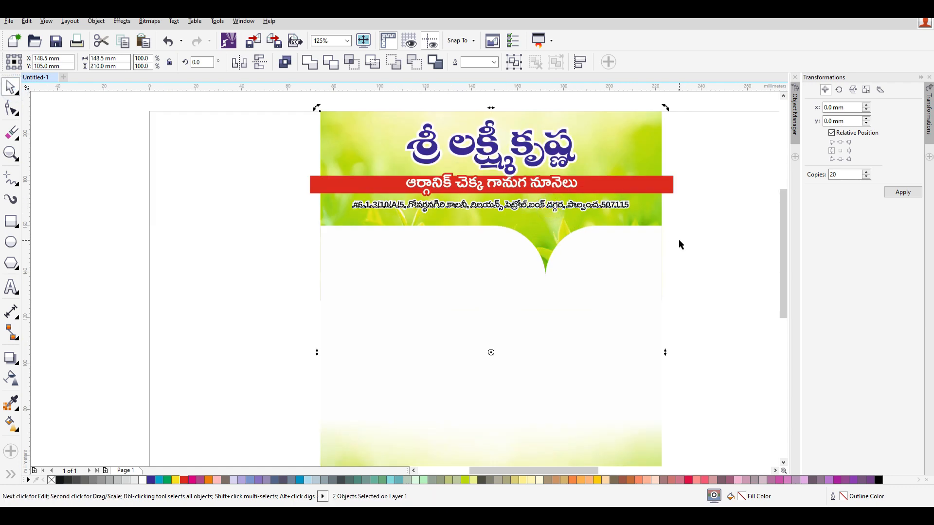
click(622, 138)
scroll(427, 204, down, 2)
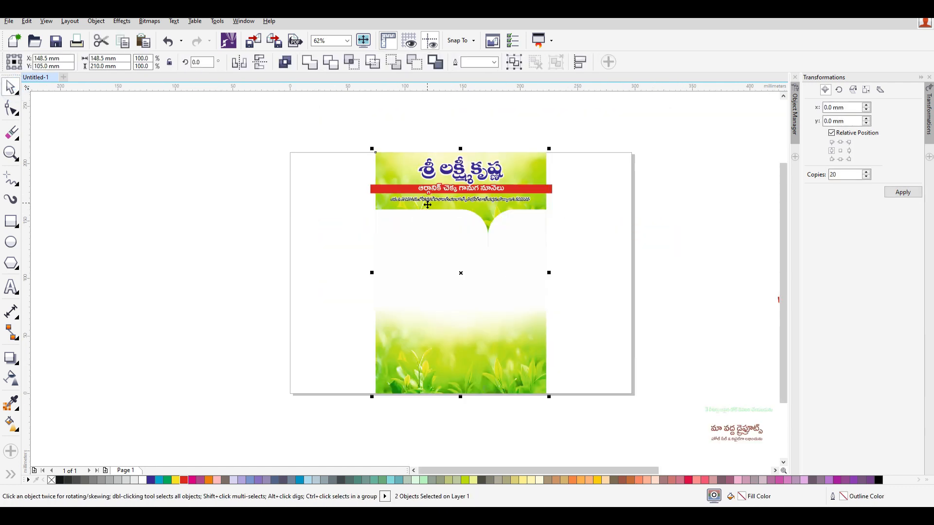
click(587, 228)
Replace the phone numbers in the pink Cell line with placeholder numbers
scroll(531, 232, down, 1)
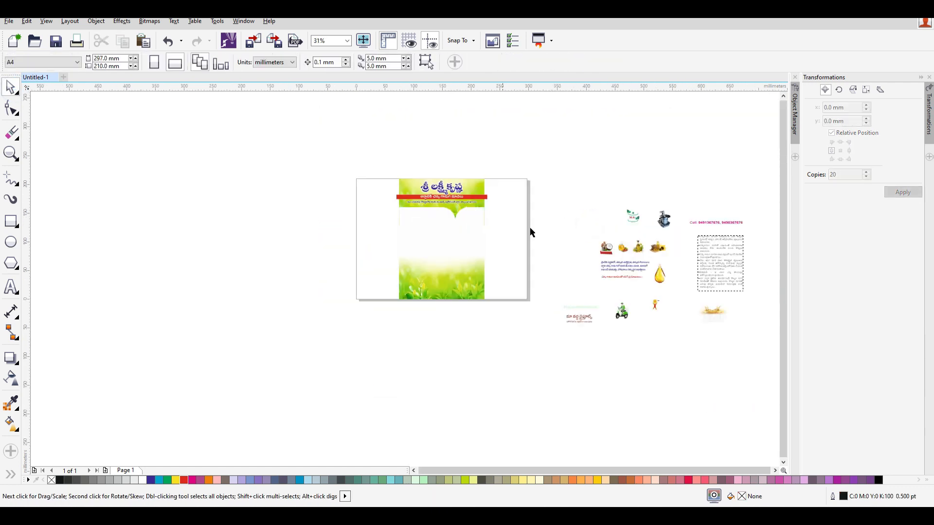
double_click(719, 224)
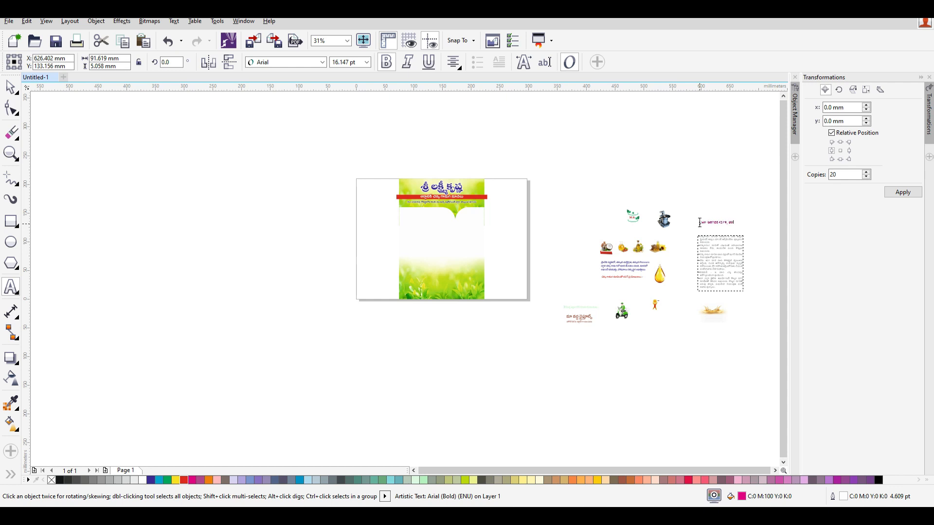
click(17, 85)
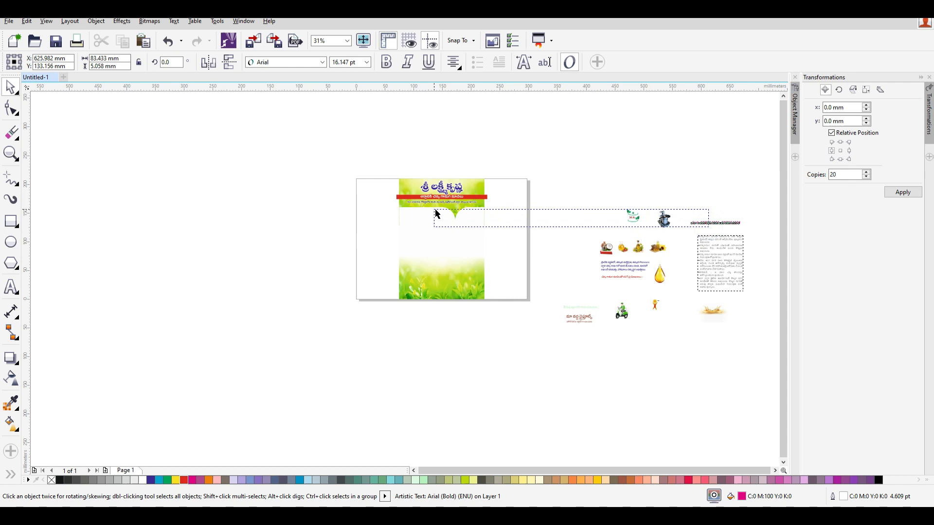
Move the pink Cell line onto the header under the address line and centre it horizontally on the pamphlet
drag(731, 220, 453, 205)
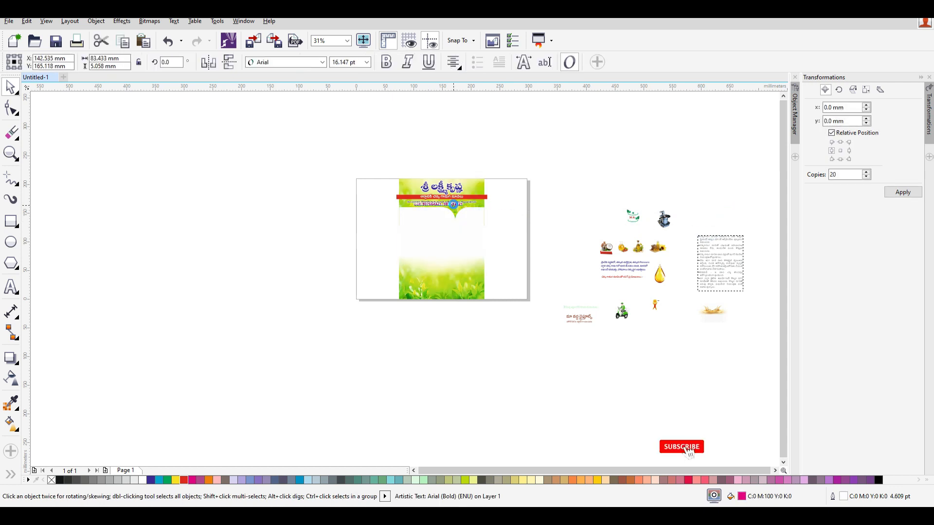
scroll(453, 206, up, 2)
shift+click(542, 198)
key(c)
click(617, 224)
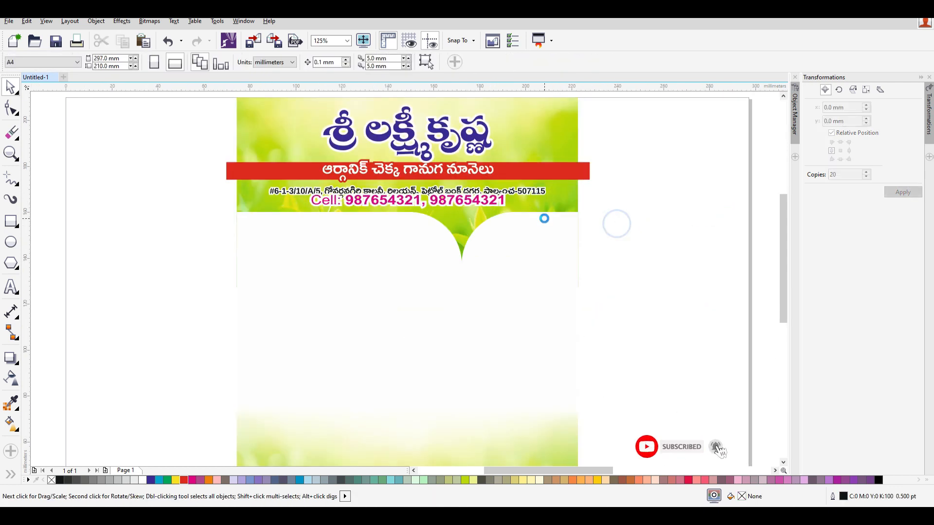
Nudge the శ్రీ లక్ష్మీ కృష్ణ title slightly upward on the header
scroll(541, 221, down, 1)
scroll(493, 204, up, 1)
click(538, 209)
scroll(526, 200, up, 1)
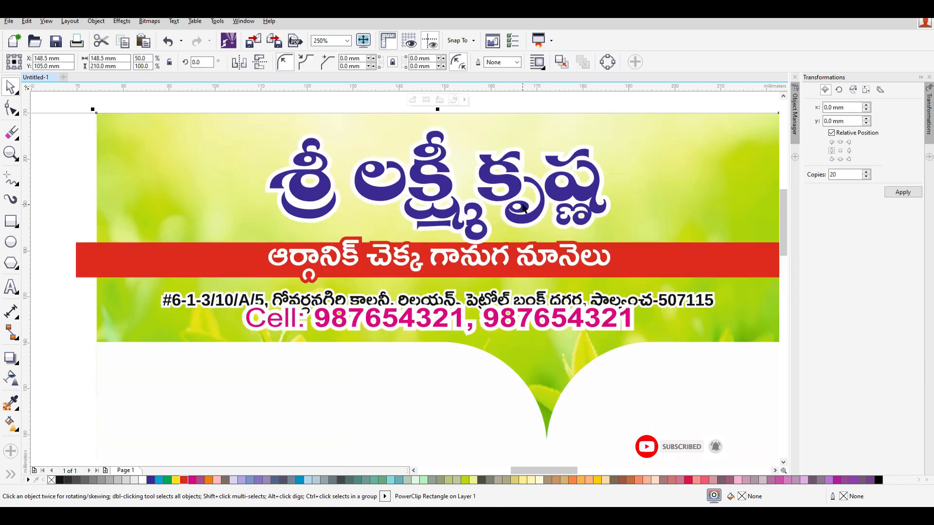
click(522, 192)
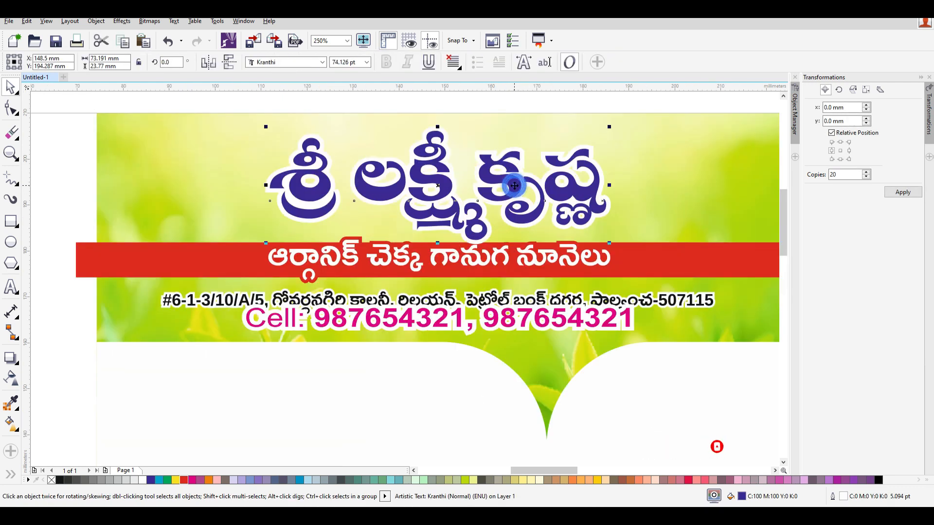
key(Down)
key(Down)
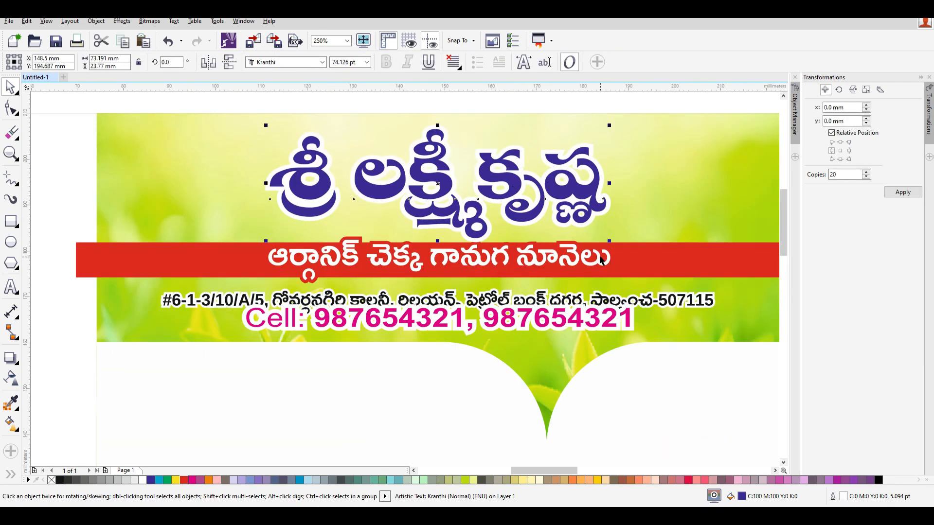
Nudge the red bar together with its subtitle upward, closer to the title
click(657, 264)
key(Up)
key(Up)
key(Up)
key(Up)
key(Up)
key(Up)
key(Up)
key(Up)
key(Up)
key(Up)
key(Up)
key(Up)
key(Up)
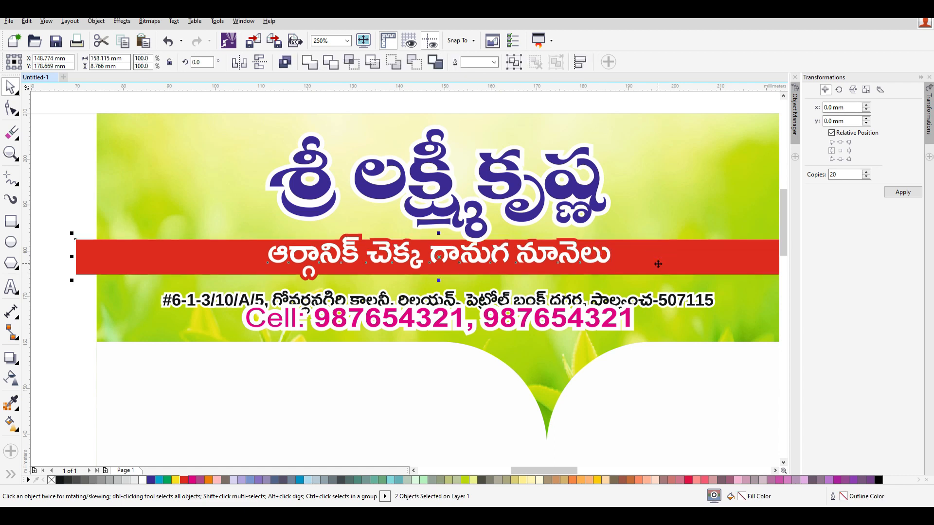
Fine-tune the vertical positions of the subtitle and the red bar so the text sits midway on the bar
click(519, 97)
click(590, 258)
key(Up)
click(656, 271)
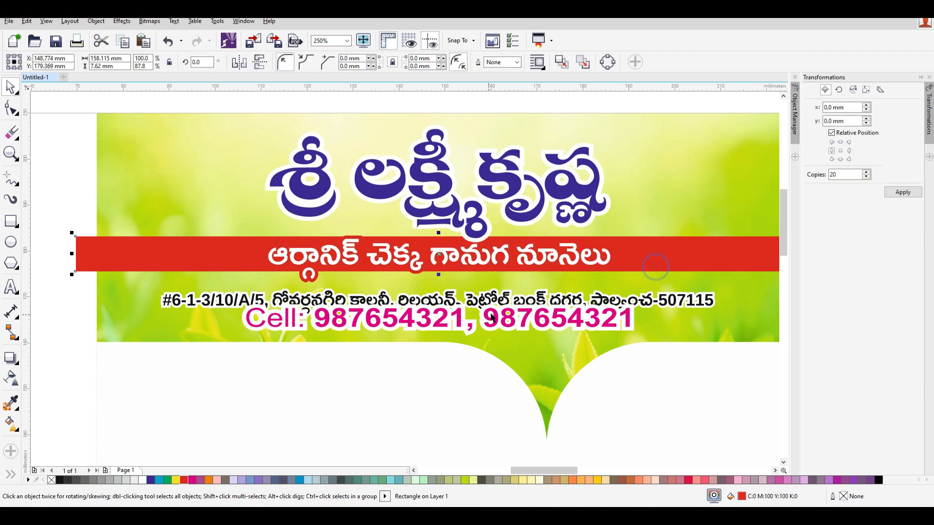
Move the address line up and the Cell line down so the two lines no longer overlap
drag(665, 301, 666, 292)
drag(565, 321, 563, 319)
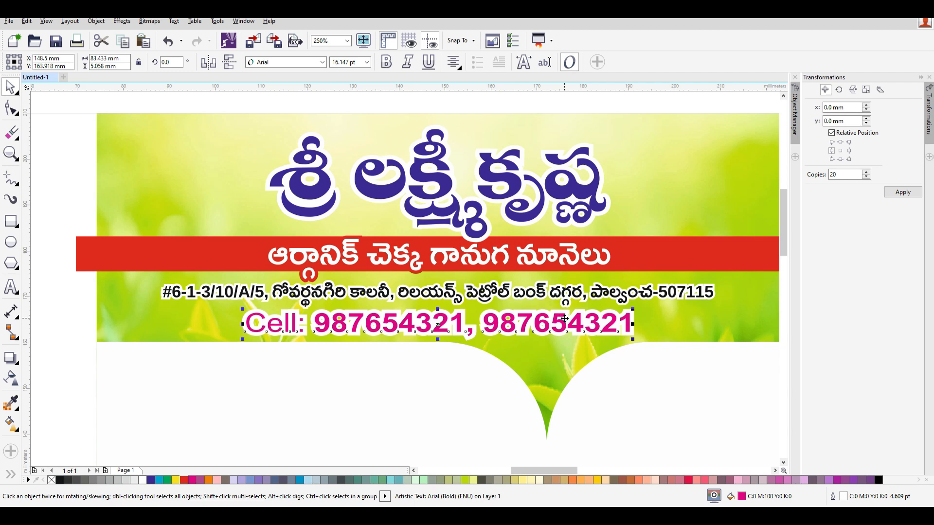
scroll(467, 319, down, 4)
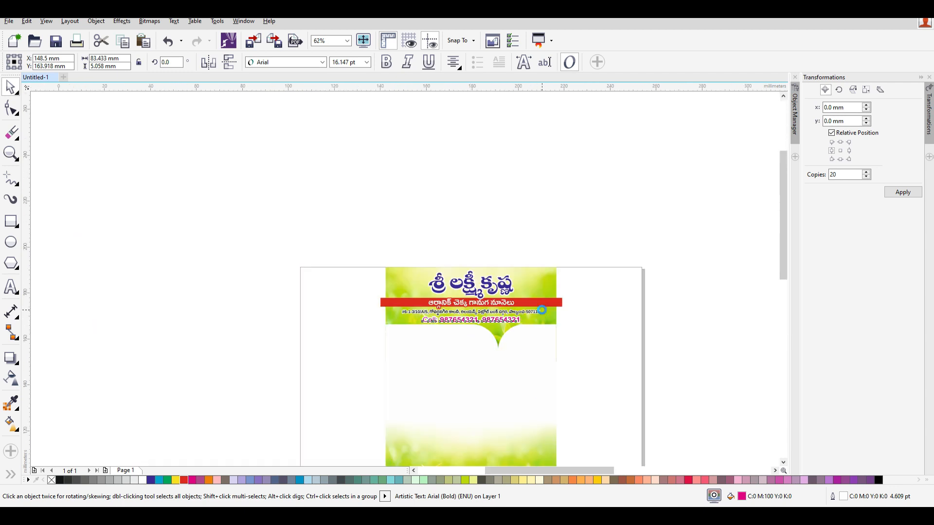
scroll(543, 311, up, 2)
click(572, 301)
drag(665, 298, 676, 298)
key(ctrl+z)
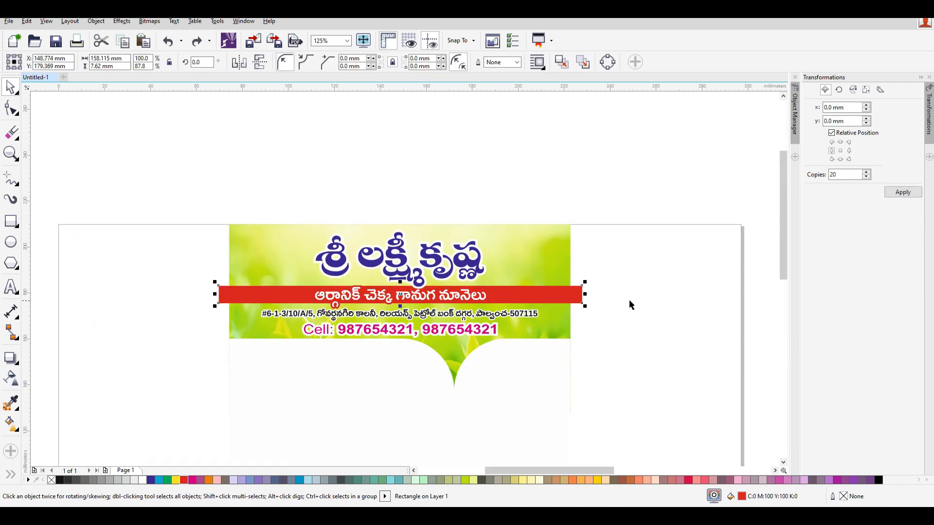
drag(570, 295, 597, 298)
key(ctrl+z)
PowerClip the red bar inside the leaf background frame to trim its overhanging ends
right_click(562, 299)
click(612, 95)
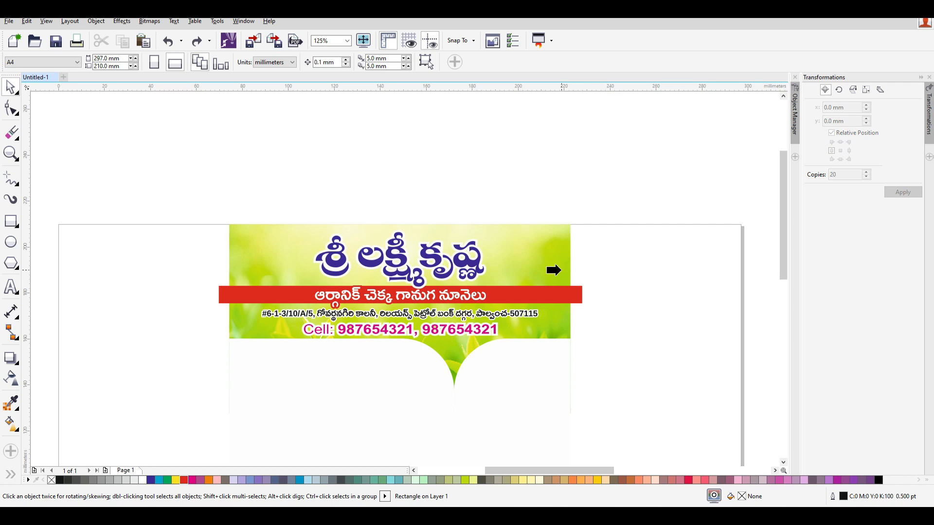
click(553, 270)
click(624, 325)
Move the SLK leaf logo onto the header to the right of the title
key(F3)
key(F3)
scroll(348, 315, down, 1)
scroll(525, 348, up, 1)
click(414, 303)
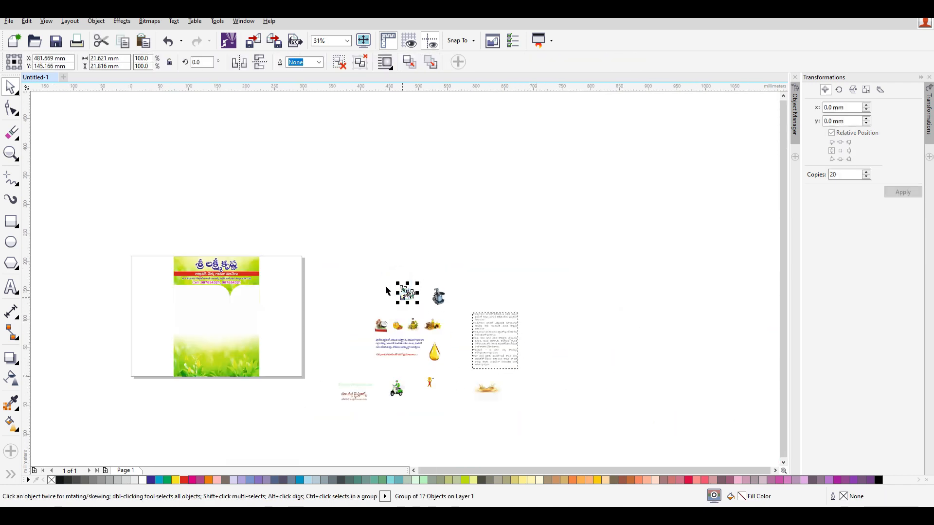
scroll(414, 304, up, 3)
scroll(494, 308, down, 1)
drag(549, 332, 214, 271)
scroll(214, 271, up, 4)
drag(254, 298, 260, 293)
Move the oil-press machine image onto the header to the left of the title
scroll(398, 325, down, 5)
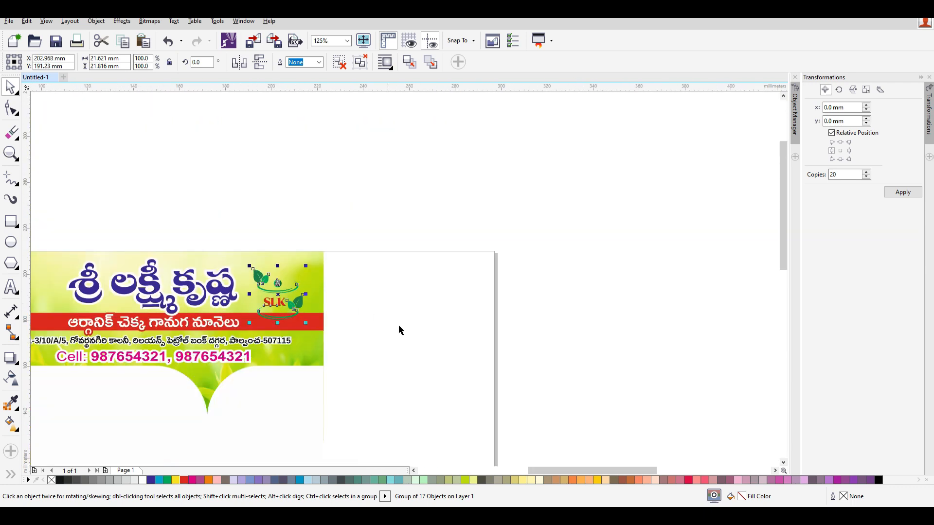
scroll(588, 365, up, 1)
drag(729, 370, 237, 290)
scroll(223, 301, up, 4)
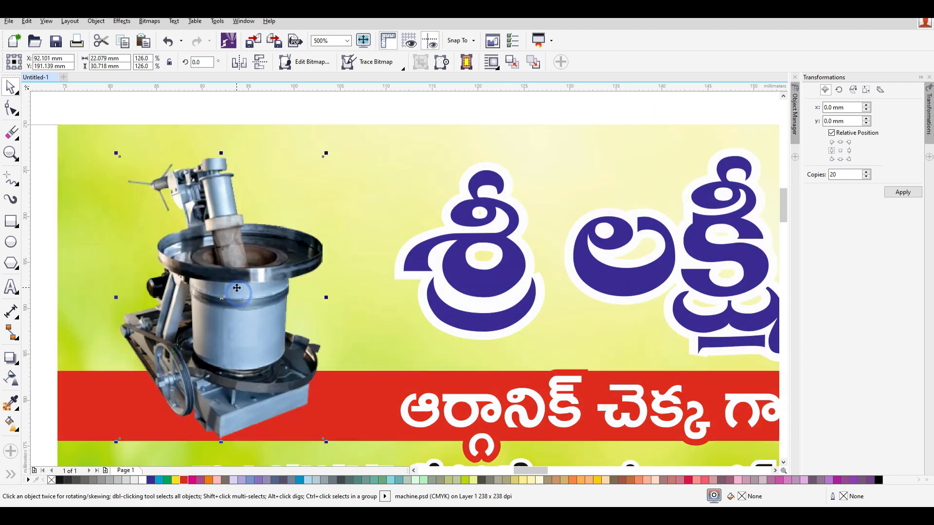
scroll(237, 290, down, 2)
scroll(214, 348, up, 1)
drag(213, 250, 221, 252)
Move the coconut oil image with its red label to the top of the narrow white panel
scroll(205, 247, down, 2)
drag(559, 302, 733, 451)
click(742, 410)
drag(543, 305, 633, 352)
drag(565, 317, 365, 335)
scroll(331, 301, up, 1)
scroll(318, 289, down, 2)
scroll(315, 303, up, 2)
scroll(365, 335, down, 1)
Try to duplicate the coconut oil image three times down the narrow panel at wide spacing, and undo the copies
key(ctrl+z)
drag(441, 338, 361, 347)
key(ctrl+r)
key(ctrl+r)
scroll(369, 370, down, 2)
scroll(362, 413, up, 3)
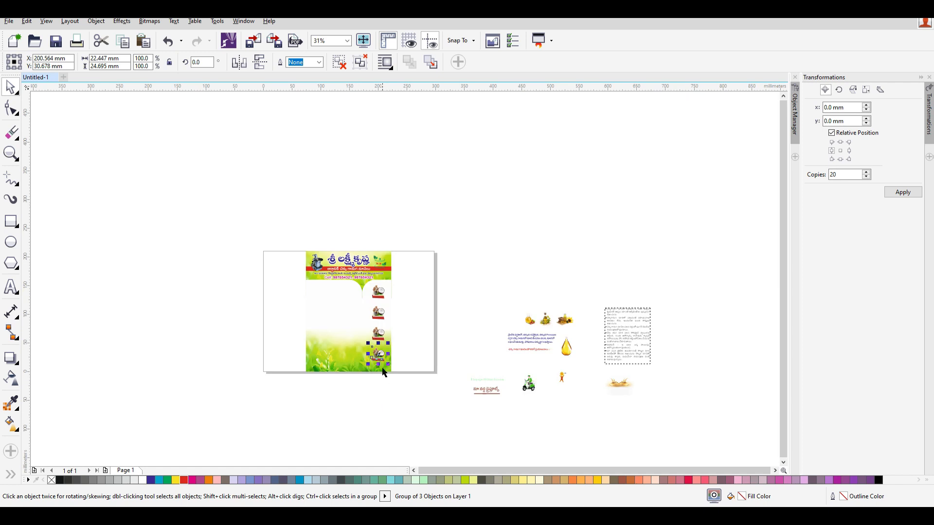
scroll(389, 365, down, 2)
scroll(404, 322, up, 1)
key(ctrl+z)
key(ctrl+z)
key(ctrl+z)
Duplicate the coconut oil image downward at closer spacing and repeat twice, making a column of four
scroll(350, 278, up, 1)
drag(356, 245, 359, 308)
key(ctrl+r)
key(ctrl+r)
scroll(363, 312, down, 2)
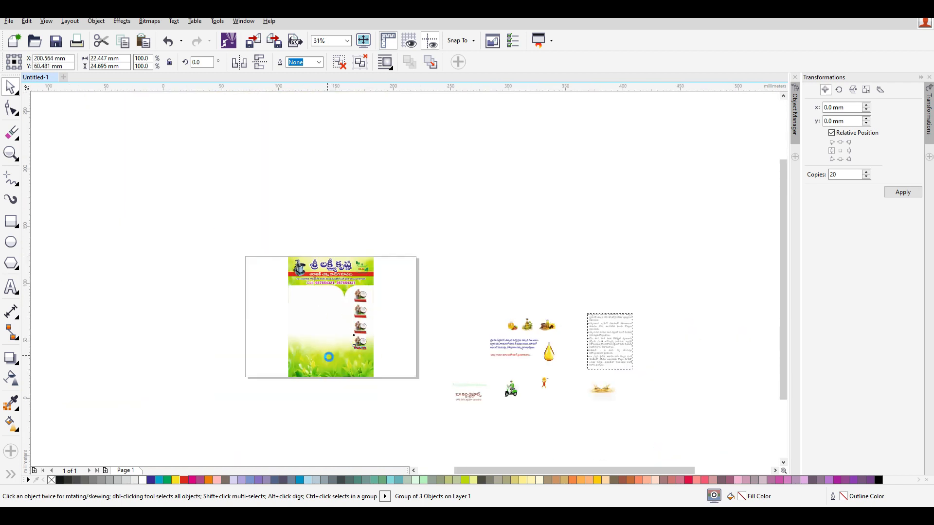
Delete the three leftover oil images beside the page
scroll(328, 357, up, 2)
scroll(328, 359, down, 1)
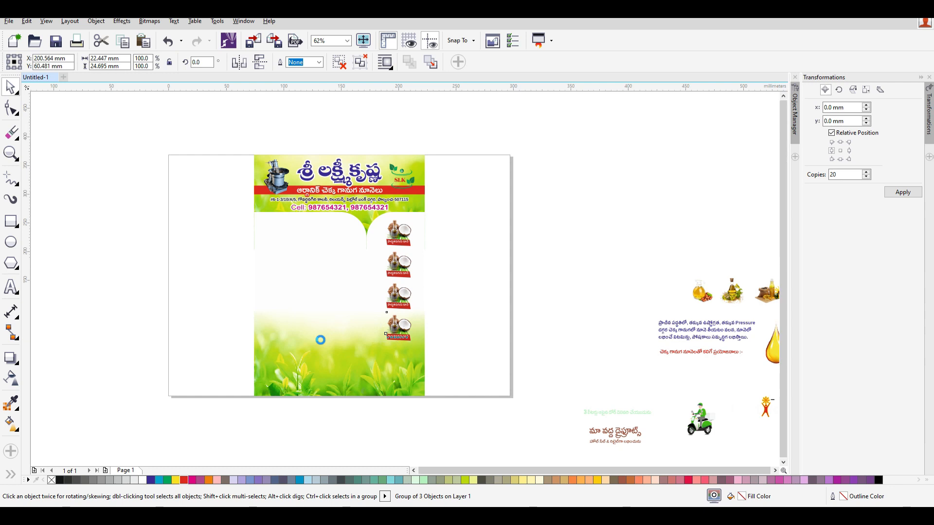
scroll(319, 337, down, 1)
scroll(527, 327, up, 1)
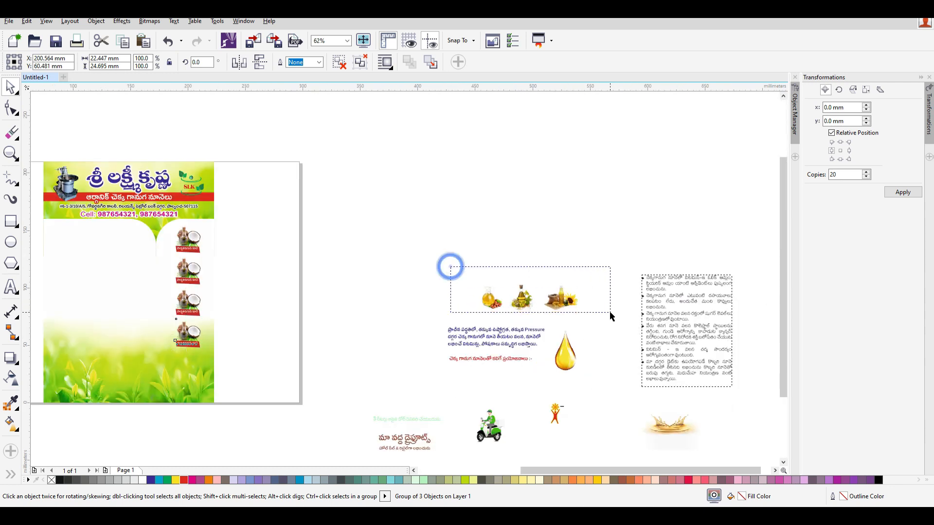
key(ctrl+u)
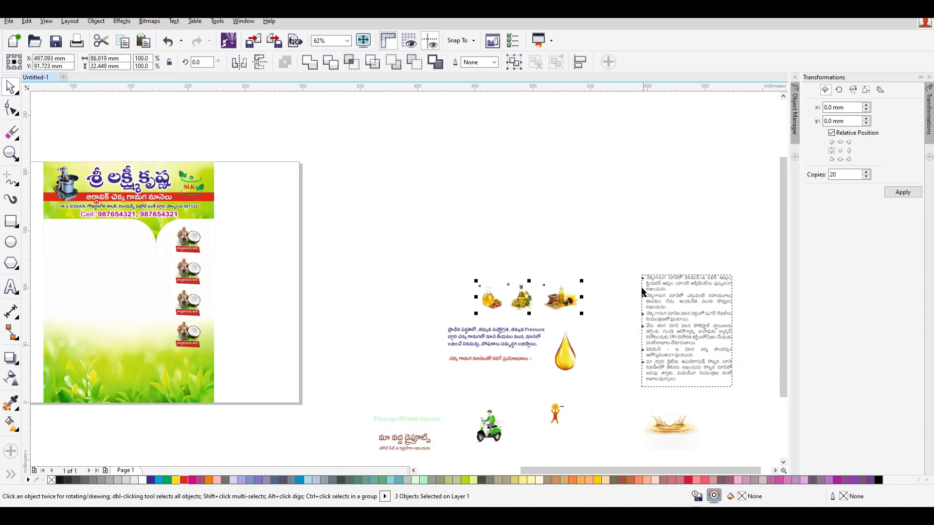
click(282, 334)
click(489, 296)
key(Delete)
click(524, 296)
key(Delete)
click(560, 298)
key(Delete)
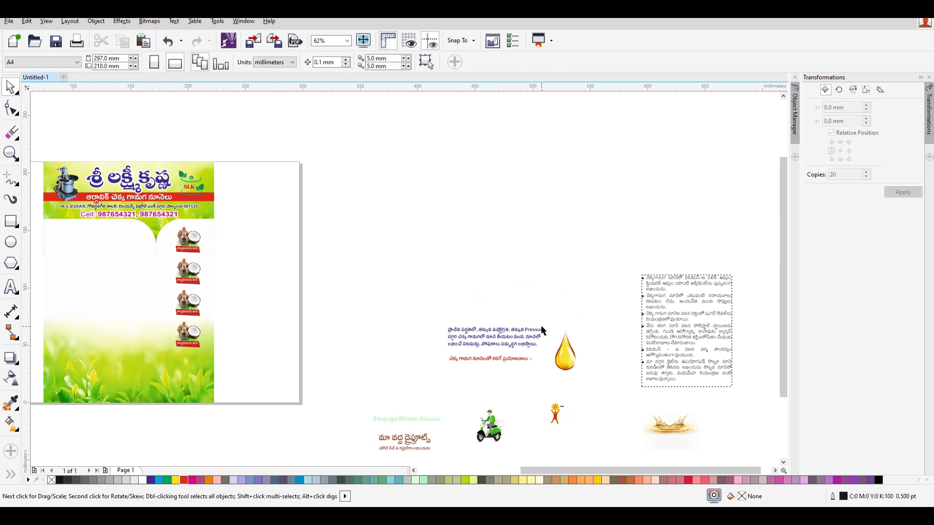
Move the blue introductory paragraph to the top of the wide white panel
scroll(544, 331, down, 2)
scroll(626, 316, up, 1)
drag(627, 319, 437, 261)
scroll(439, 287, up, 2)
scroll(437, 263, down, 2)
Place the red benefits heading under the blue paragraph, align their left edges and move the heading closer
drag(589, 323, 396, 275)
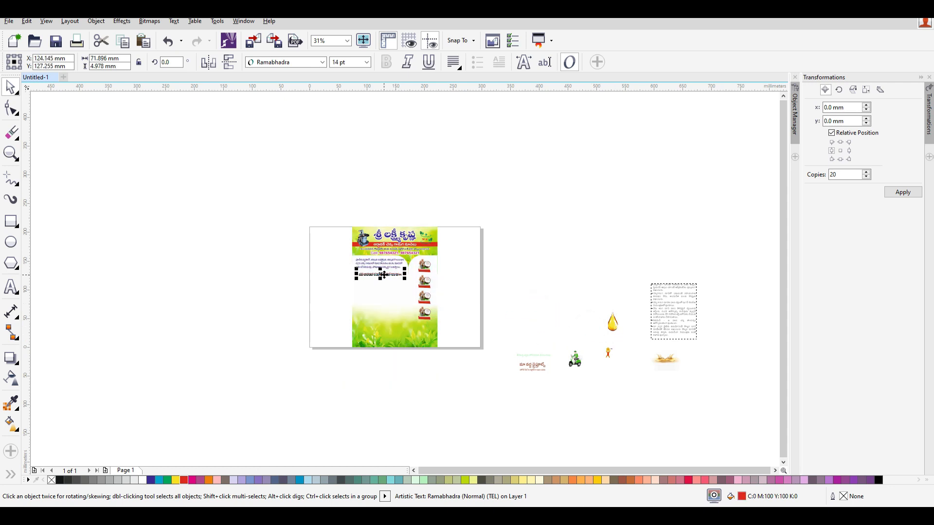
scroll(396, 275, up, 2)
shift+click(377, 249)
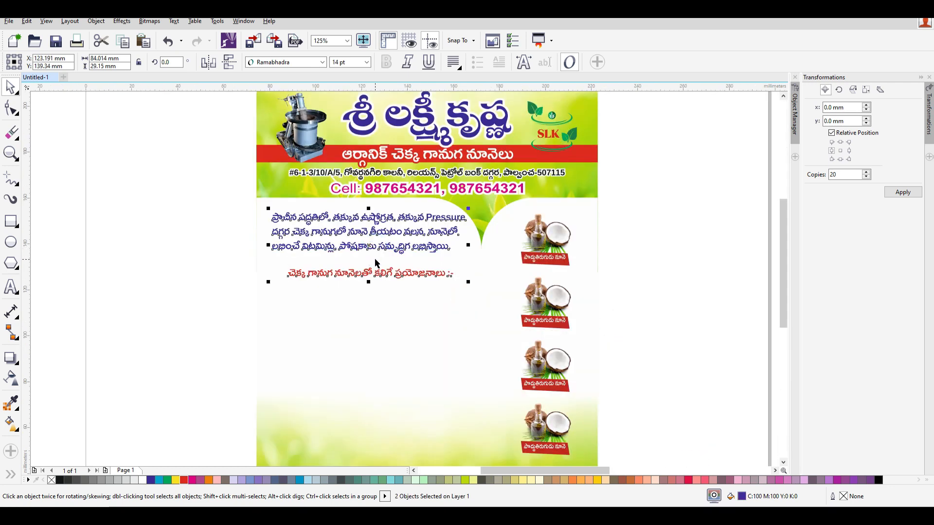
key(l)
click(396, 272)
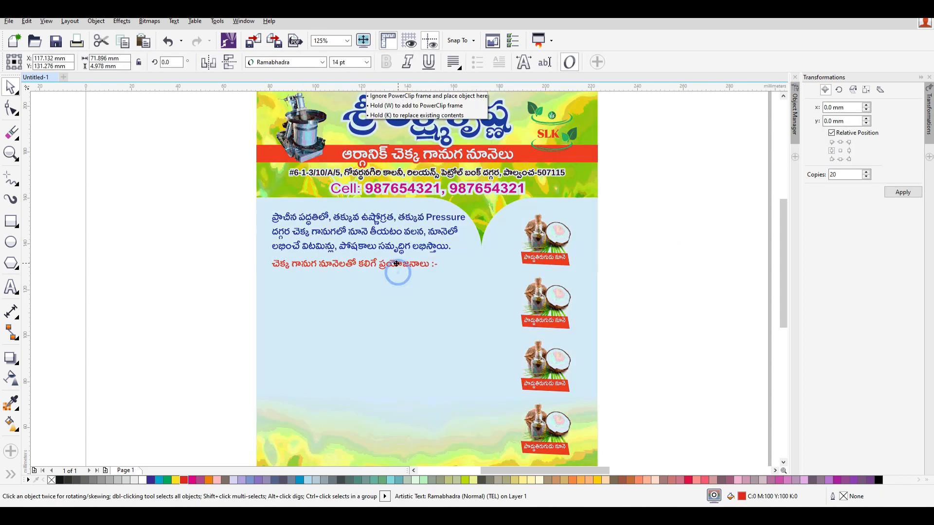
Move the bulleted benefits text frame into the wide panel directly under the red heading
scroll(447, 289, down, 2)
drag(591, 273, 302, 271)
scroll(302, 271, up, 2)
drag(372, 237, 371, 230)
scroll(343, 210, down, 2)
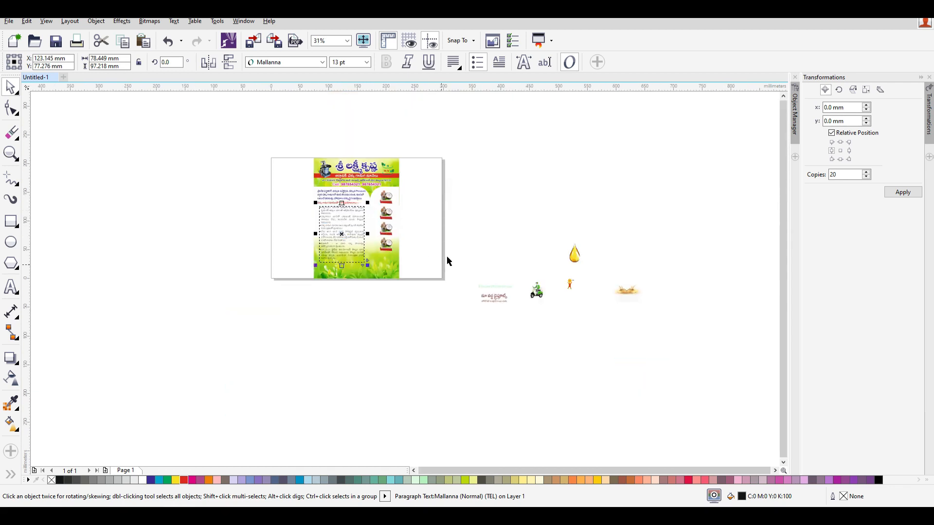
scroll(452, 258, up, 1)
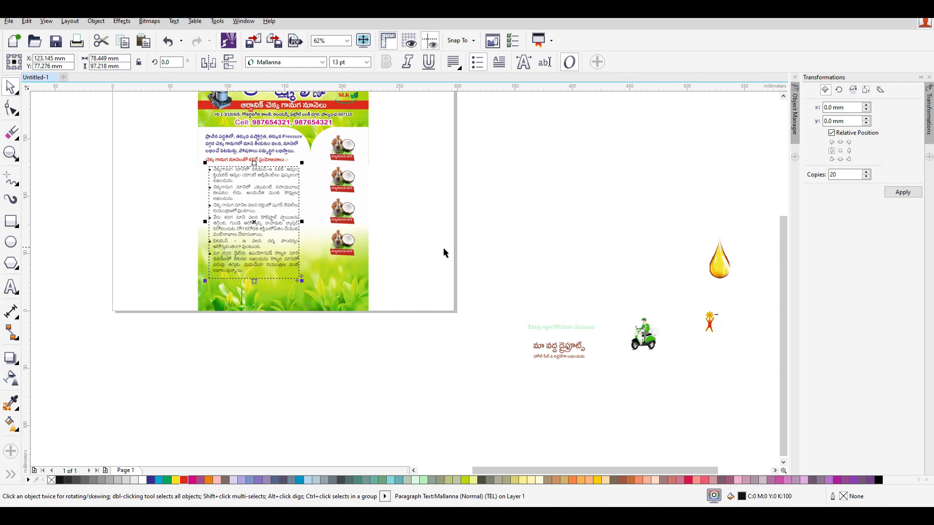
scroll(359, 198, down, 1)
scroll(361, 244, up, 1)
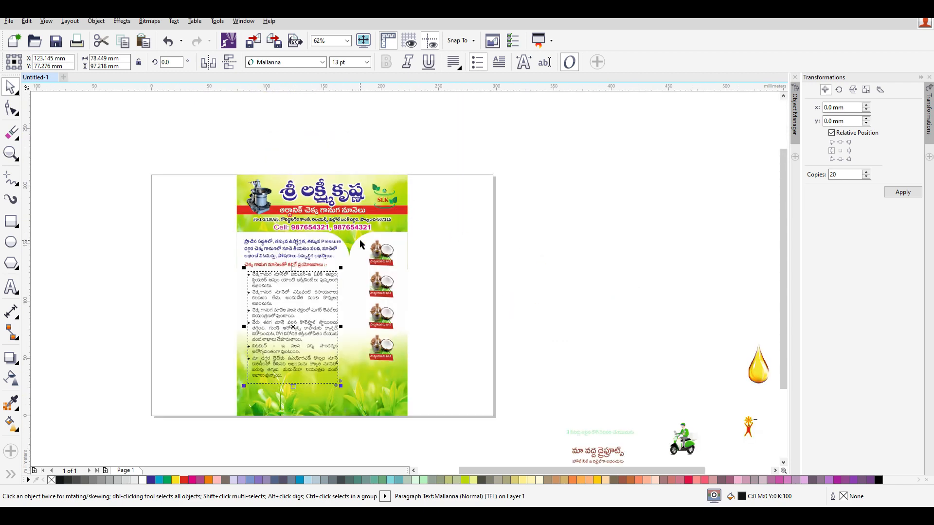
scroll(361, 244, up, 1)
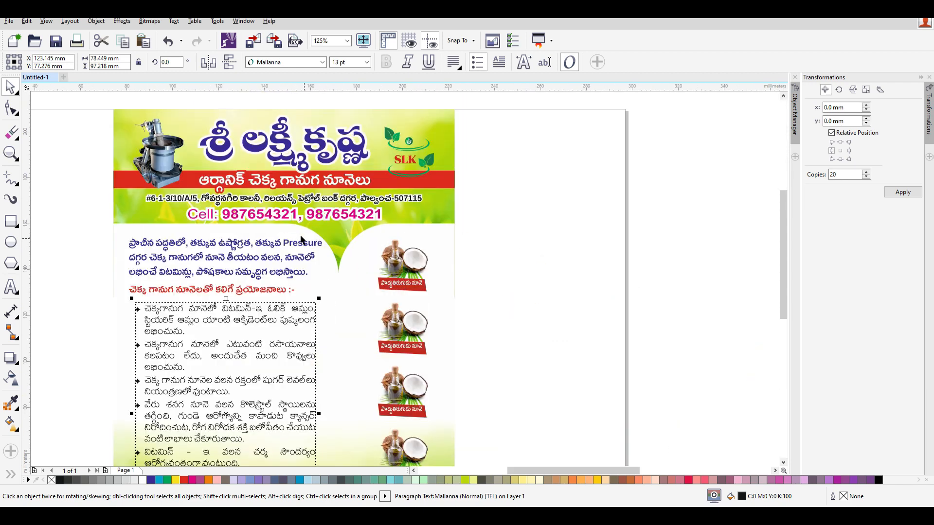
Open the background PowerClip's contents and nudge the wide white panel slightly to the right
ctrl+click(425, 230)
click(412, 244)
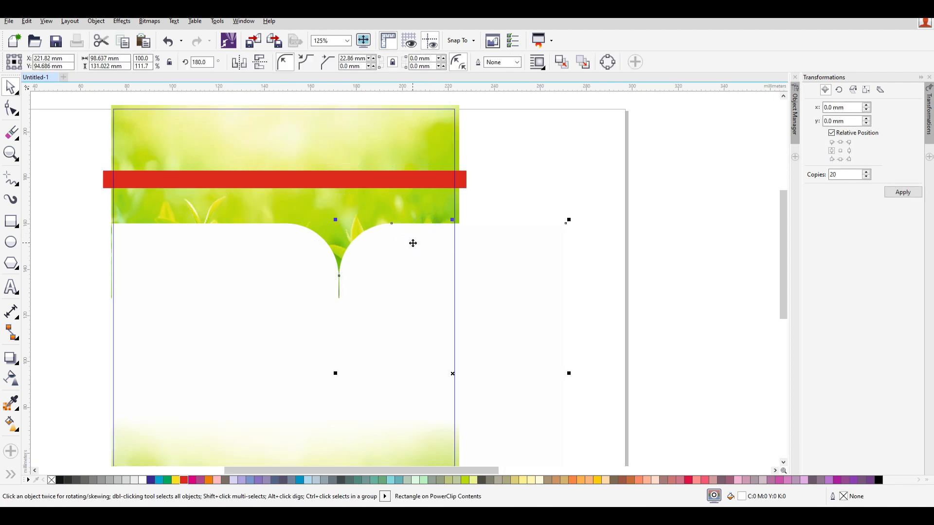
click(232, 299)
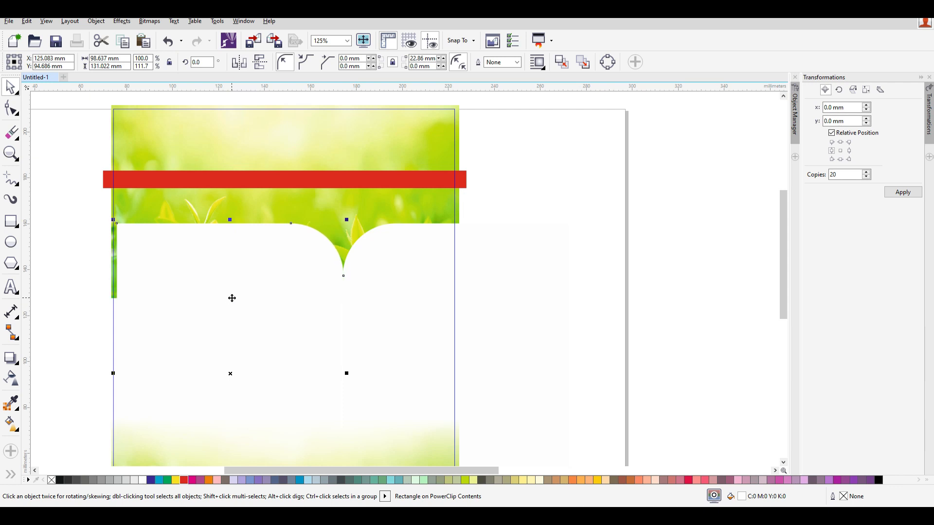
Shift the wide white panel about 10 mm left so it extends past the pamphlet's left edge
scroll(280, 294, down, 5)
click(18, 116)
scroll(292, 313, up, 2)
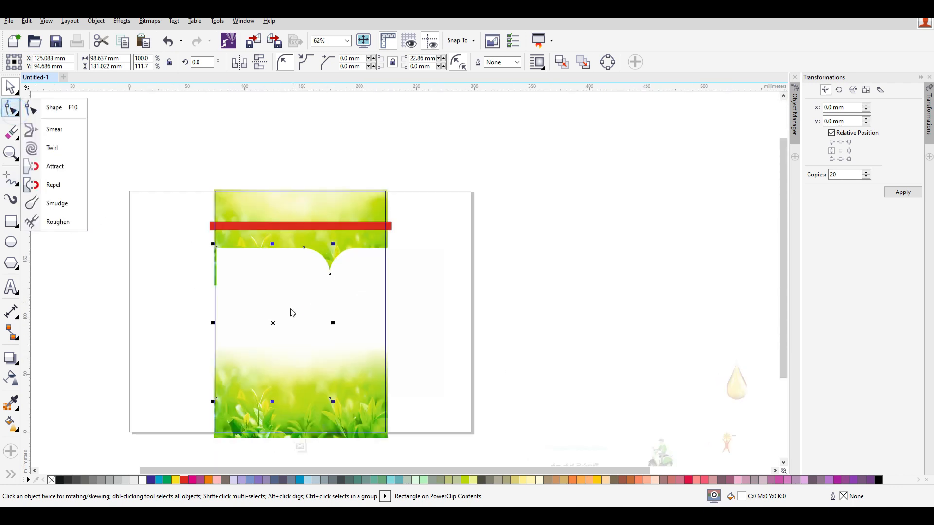
click(140, 225)
click(11, 112)
click(174, 218)
click(217, 248)
click(216, 397)
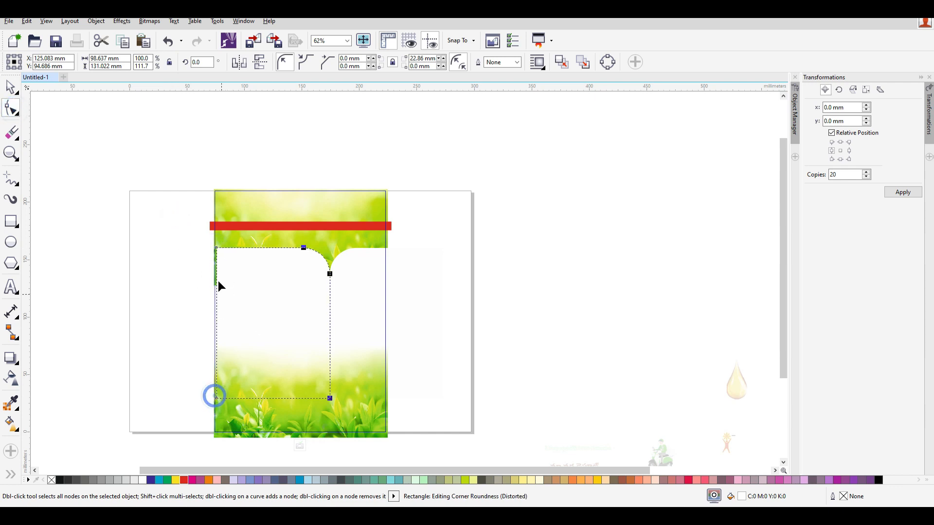
click(214, 396)
click(215, 397)
key(Left)
key(Left)
key(Left)
key(Left)
key(Left)
key(Left)
key(Left)
key(Left)
key(Left)
key(Left)
key(Left)
key(Left)
key(Left)
key(Left)
key(Left)
key(Left)
key(Left)
key(Left)
key(Left)
key(Left)
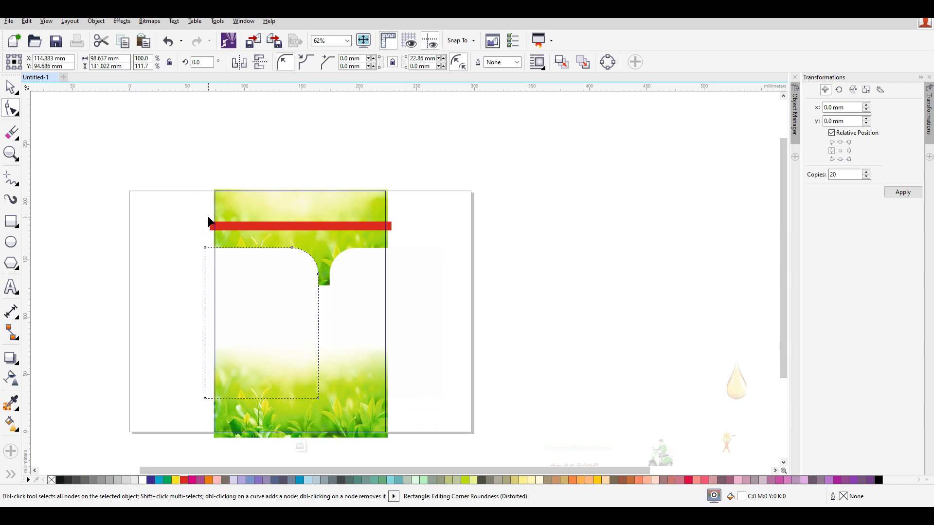
Convert the wide white panel to curves and extend its right side until it meets the narrow panel again
key(ctrl+q)
drag(374, 390, 273, 228)
key(Right)
key(Right)
key(Right)
key(Right)
key(Right)
key(Right)
key(Right)
key(Right)
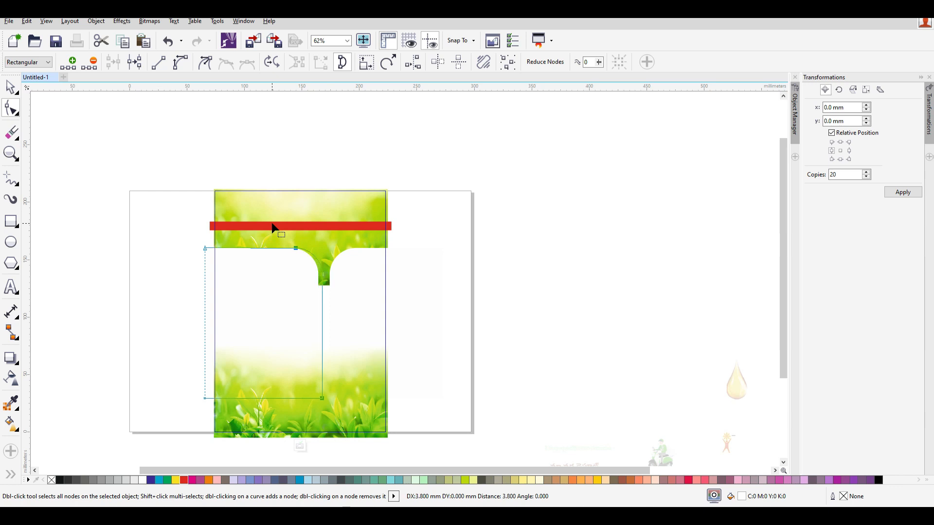
key(Right)
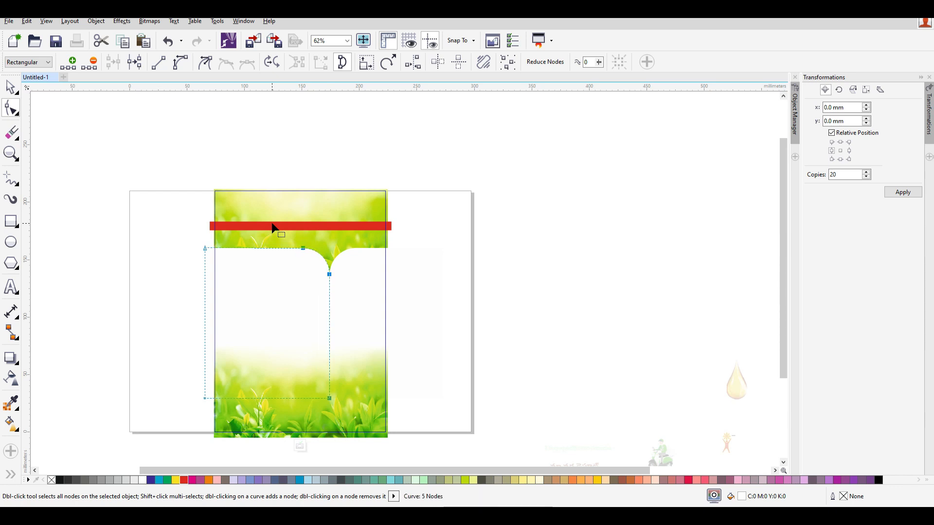
Finish editing the background PowerClip's contents and return to the full pamphlet
click(11, 87)
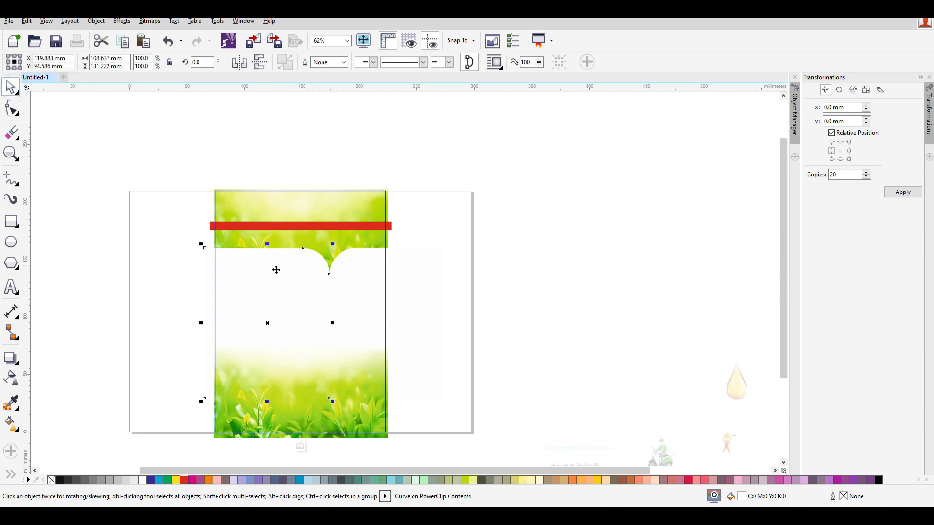
right_click(262, 270)
click(335, 116)
scroll(387, 258, down, 3)
scroll(437, 284, up, 4)
scroll(339, 227, down, 2)
scroll(270, 280, up, 4)
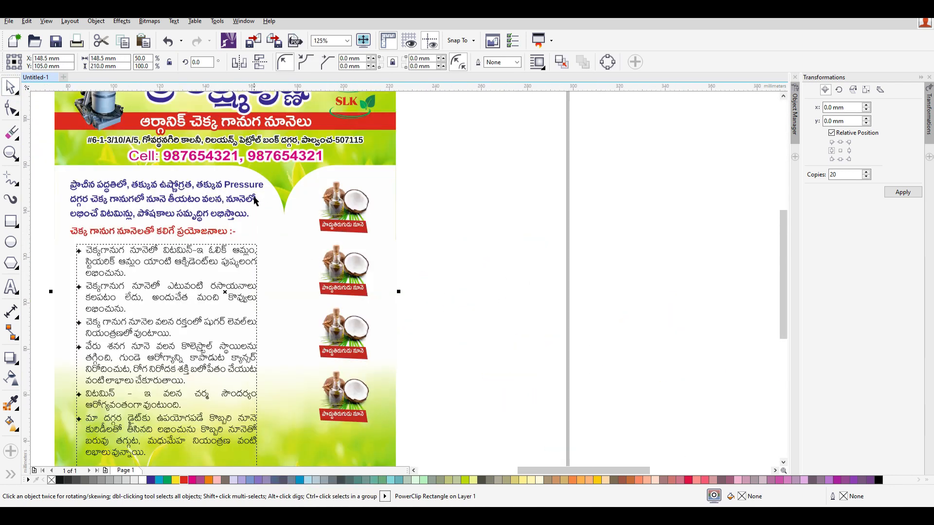
Move the golden oil drop onto the pamphlet, between the benefits text and the product images, below the green notch
scroll(462, 228, down, 2)
drag(771, 346, 374, 280)
scroll(375, 263, up, 2)
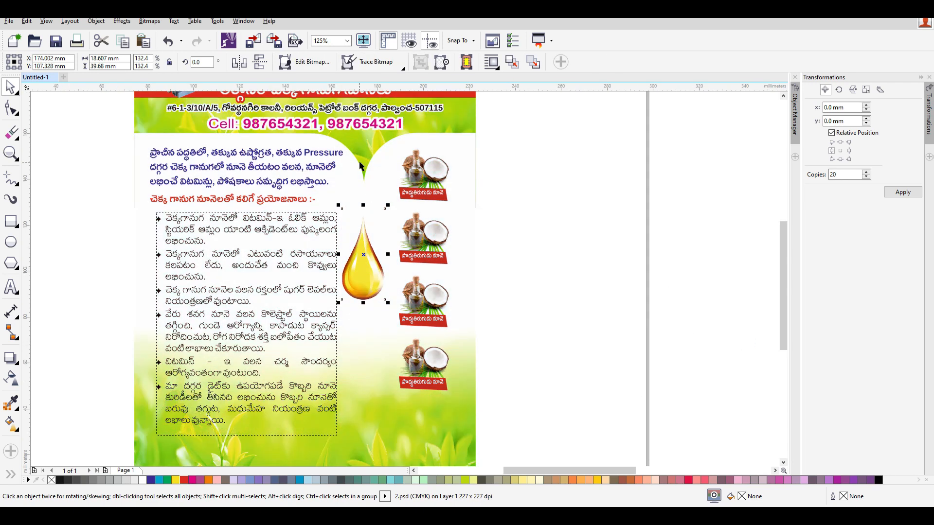
Move the oil splash image onto the lower part of the pamphlet and nudge it down beneath the oil drop
scroll(377, 231, down, 2)
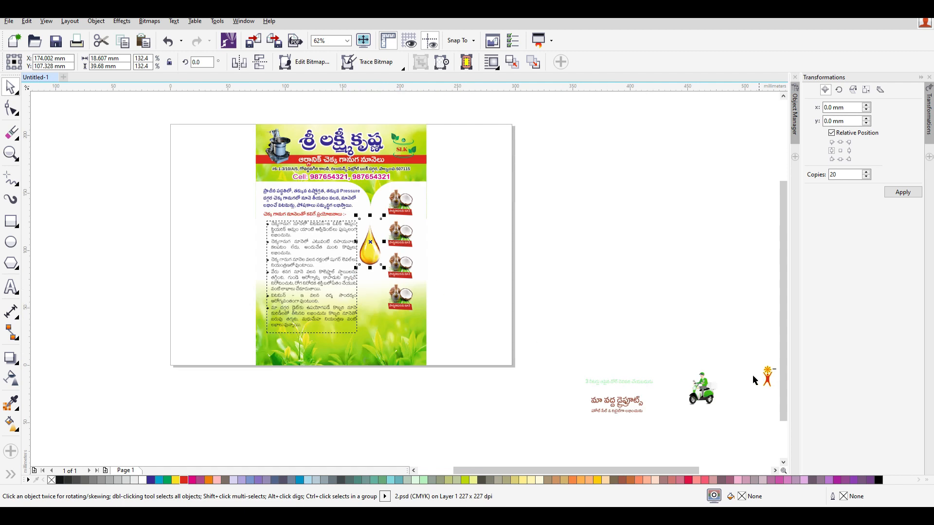
scroll(614, 360, down, 2)
drag(761, 373, 499, 340)
scroll(499, 344, up, 2)
scroll(499, 345, up, 4)
key(Down)
key(Down)
key(Down)
key(Down)
key(Down)
key(Down)
key(Down)
key(Down)
key(Down)
key(Down)
key(Down)
key(Down)
key(Down)
key(Down)
key(Down)
key(Down)
key(Down)
key(Down)
key(Down)
key(Down)
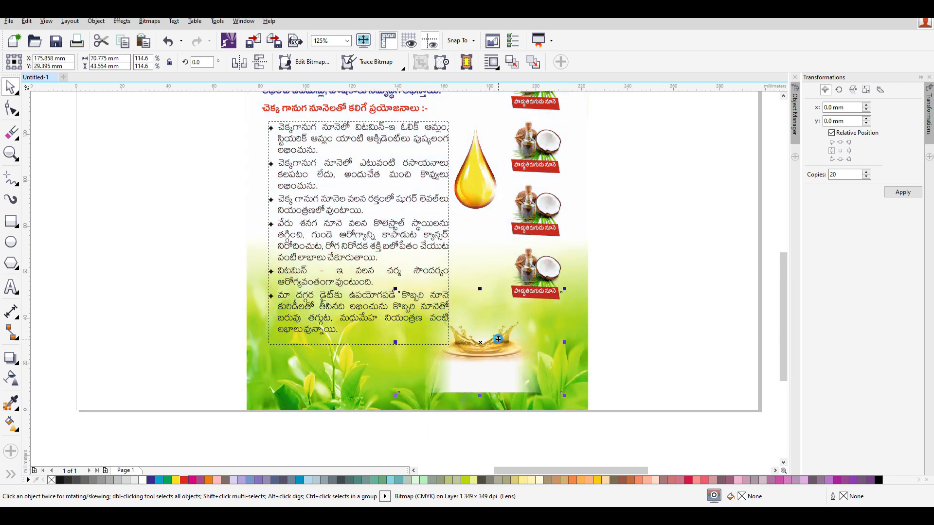
scroll(451, 326, down, 2)
scroll(525, 255, down, 2)
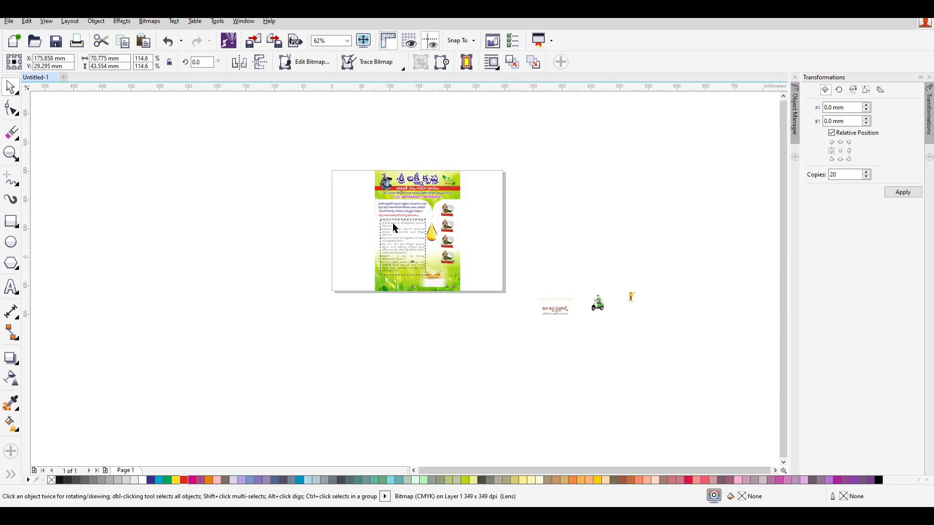
scroll(415, 271, up, 2)
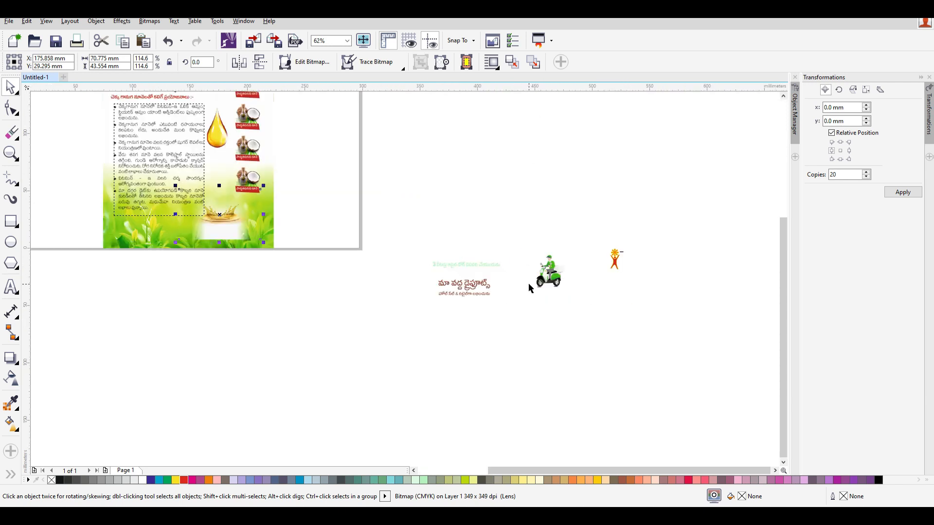
scroll(217, 219, down, 2)
scroll(151, 230, up, 2)
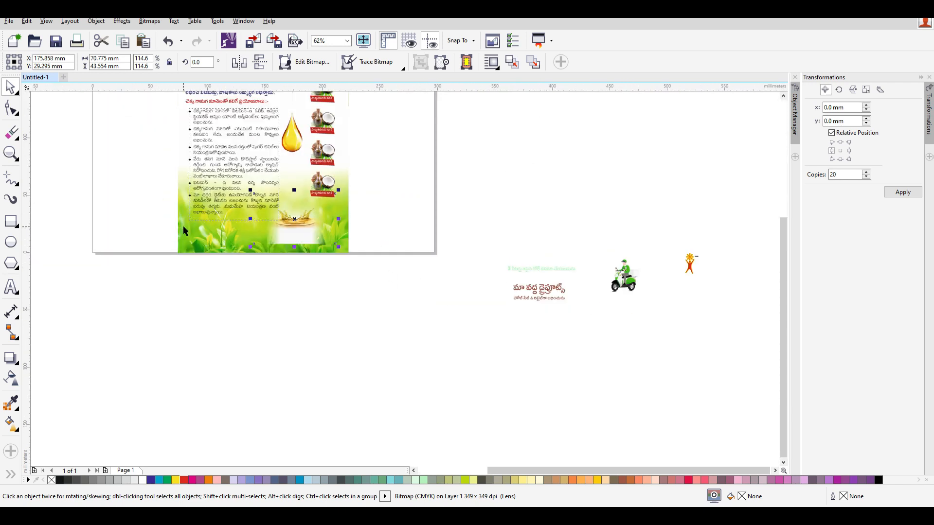
Draw a rectangle about 68 by 30 mm over the pamphlet's bottom-left corner, slightly overlapping its edges
click(343, 272)
scroll(247, 257, up, 2)
click(220, 206)
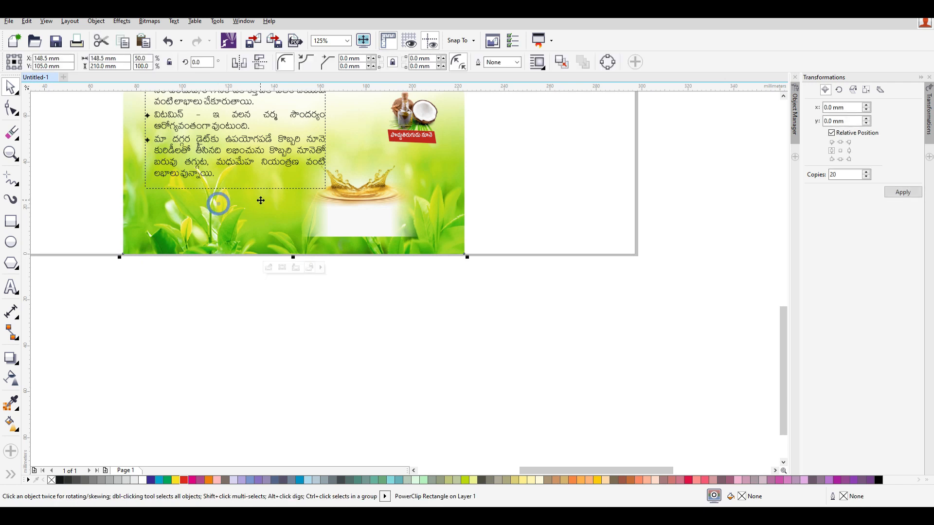
click(309, 305)
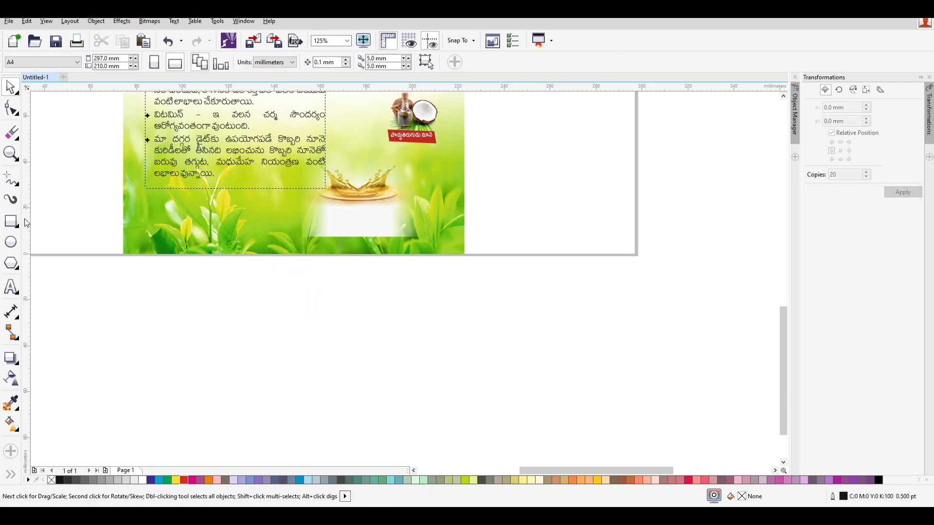
click(11, 223)
drag(118, 193, 276, 261)
click(12, 89)
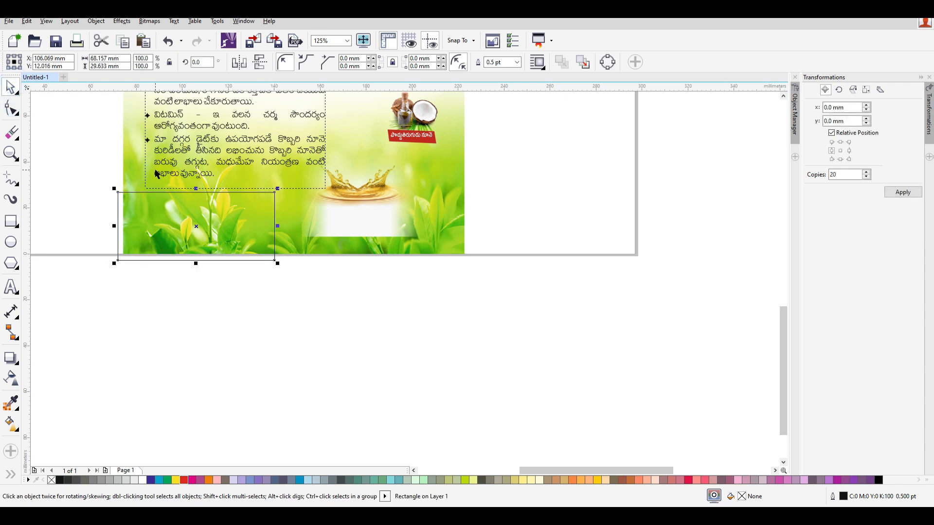
Convert the rectangle to curves and pull its lower-right corner about 19 mm outward to slant the right side
key(ctrl+q)
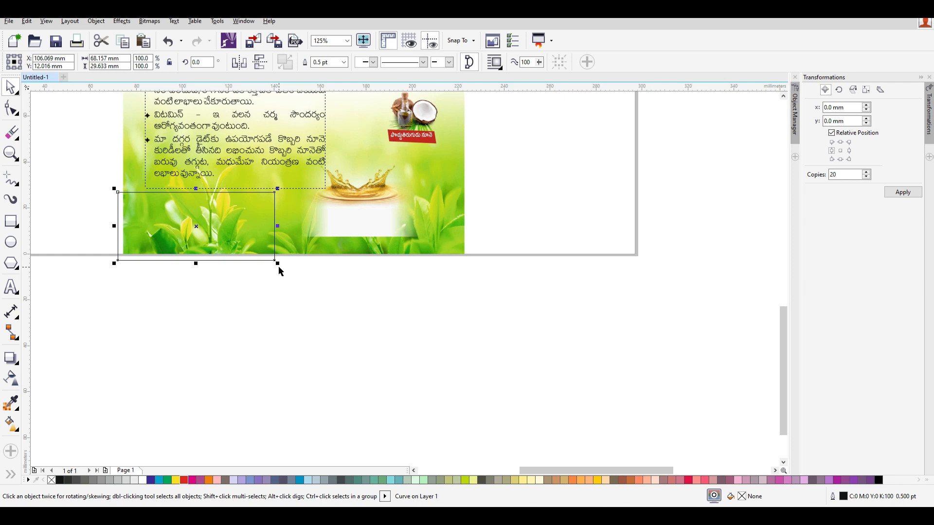
click(12, 108)
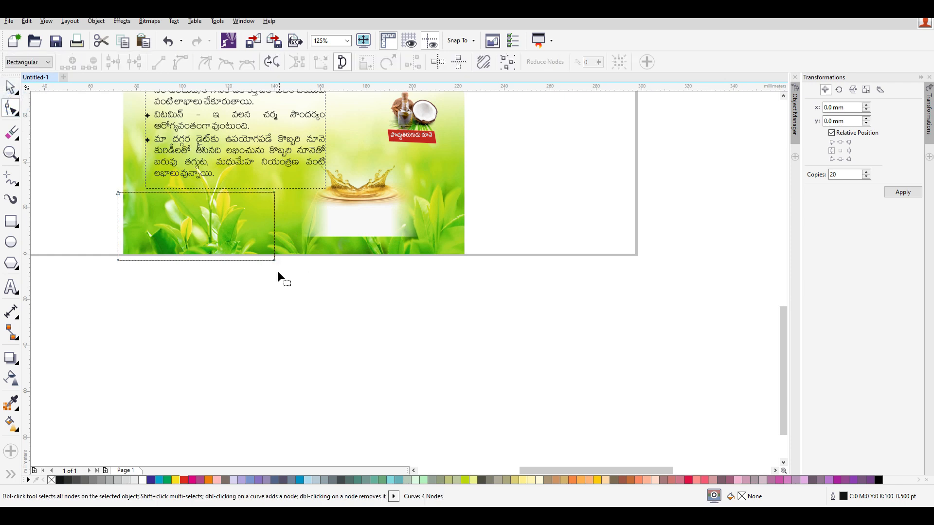
drag(274, 262, 318, 260)
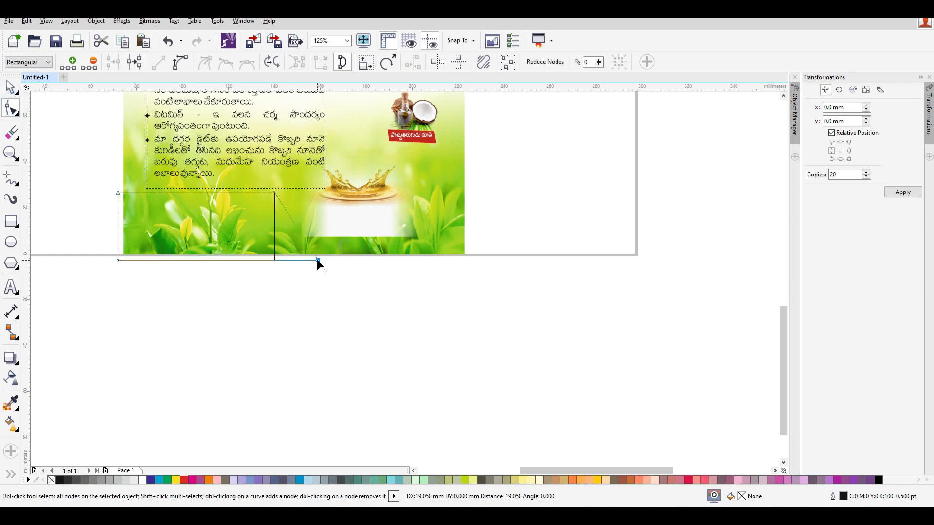
key(space)
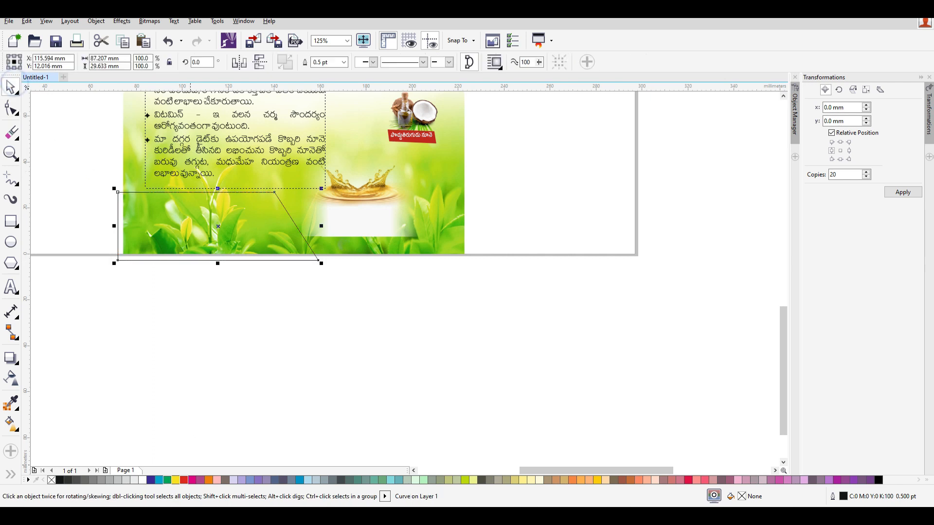
Remove the slanted shape's outline and fill it with green (C100 M0 Y100 K0)
right_click(52, 480)
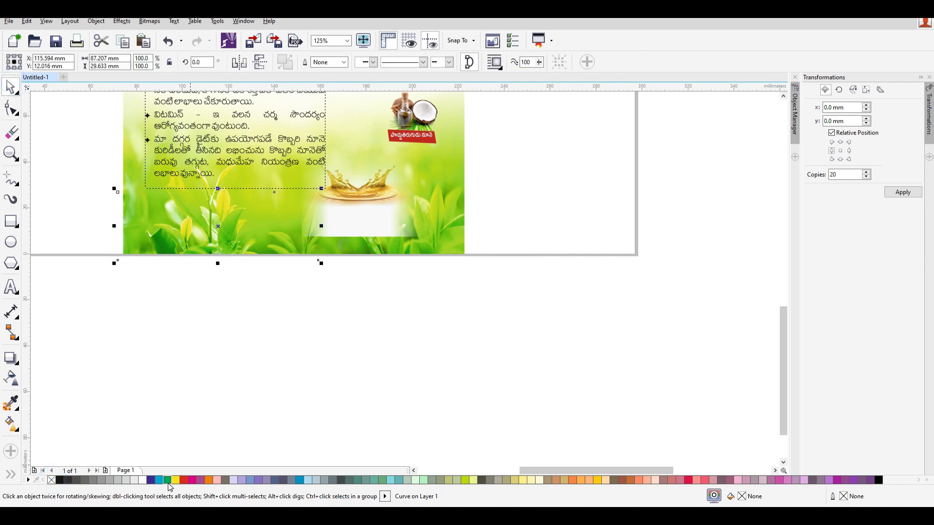
click(168, 482)
scroll(156, 238, up, 2)
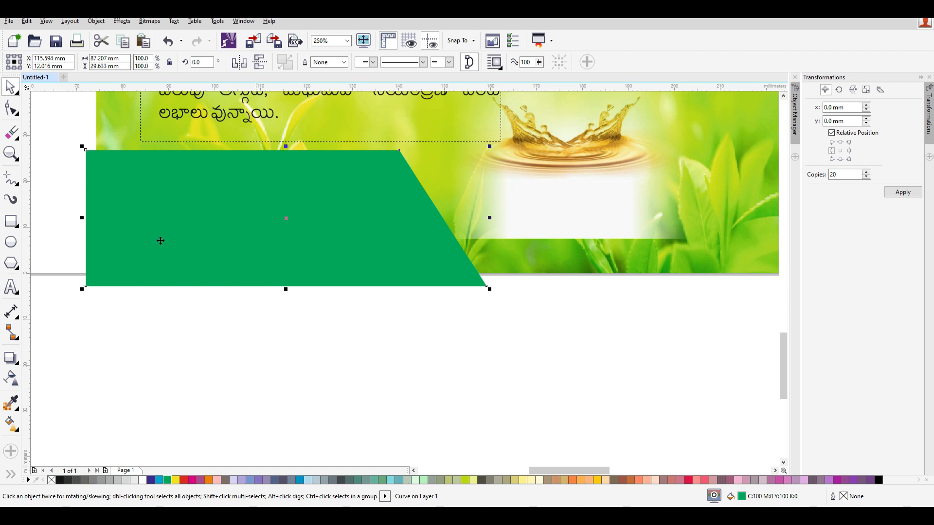
Apply a linear fountain fill across the slanted shape, from green to lime with C45 M0 Y100 K0
key(g)
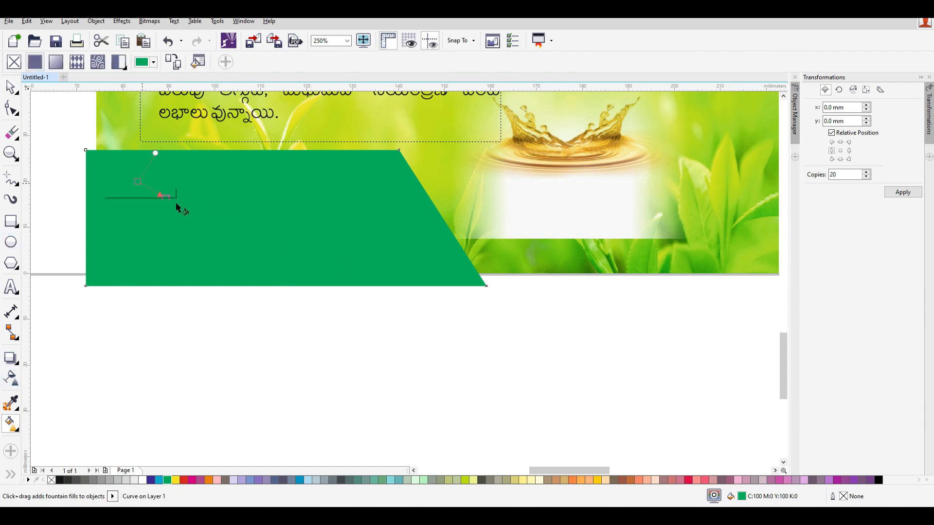
drag(361, 259, 361, 256)
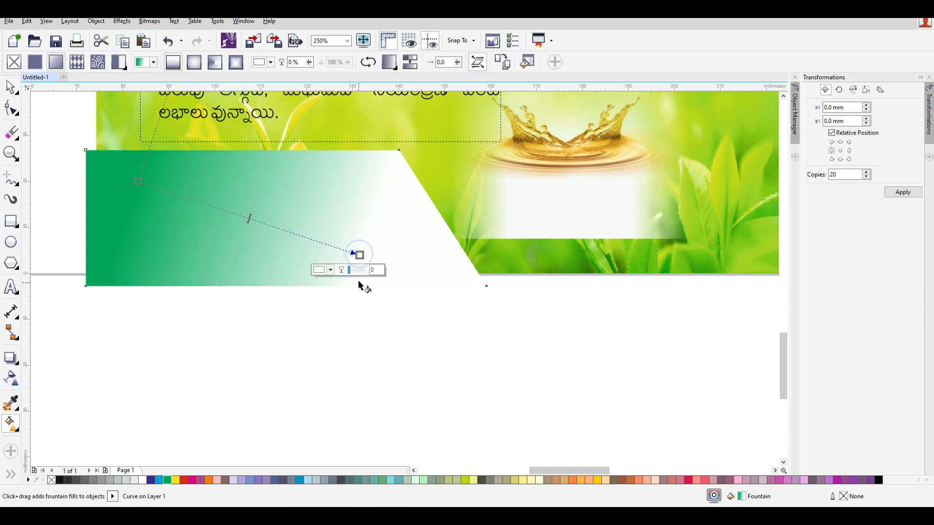
click(331, 269)
double_click(408, 317)
text(45)
key(Tab)
key(Tab)
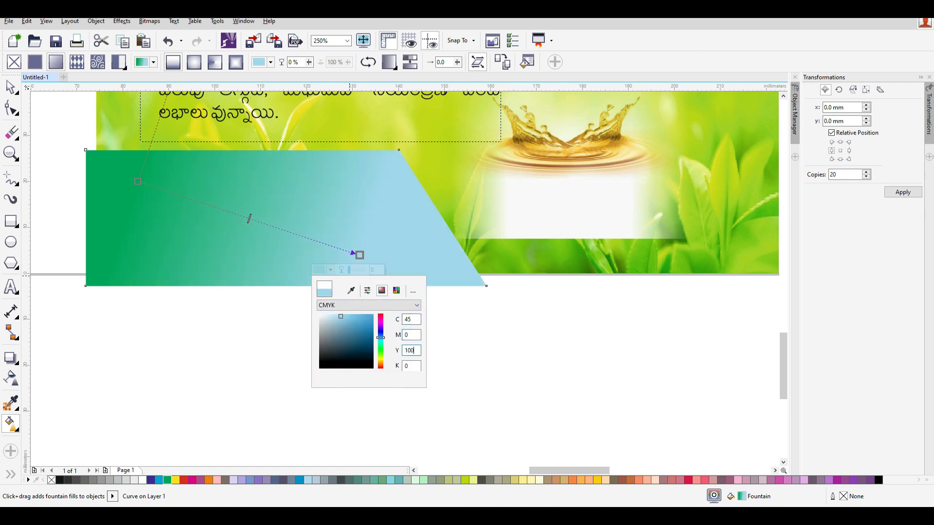
text(100)
key(Tab)
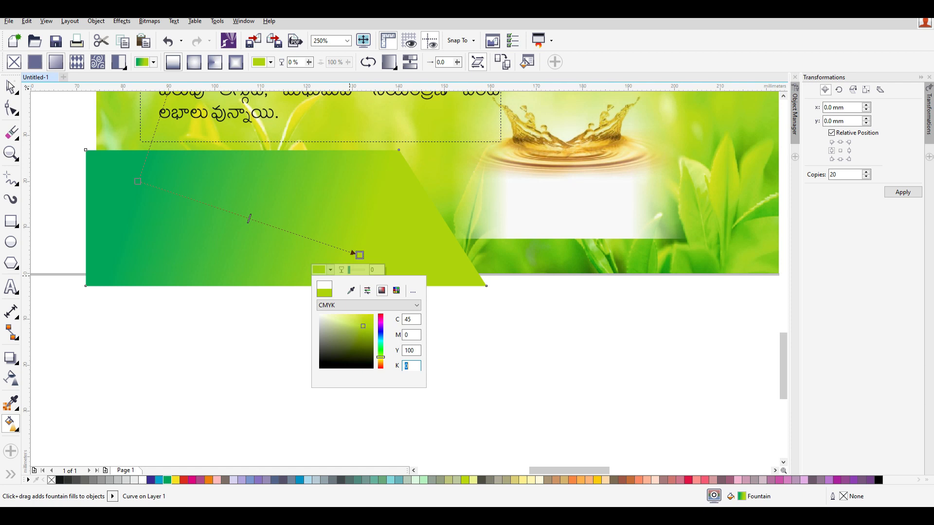
click(9, 83)
click(10, 89)
click(342, 300)
Draw a thin horizontal rectangle about 92 by 7 mm from the slanted shape past the pamphlet's right edge
scroll(342, 302, down, 2)
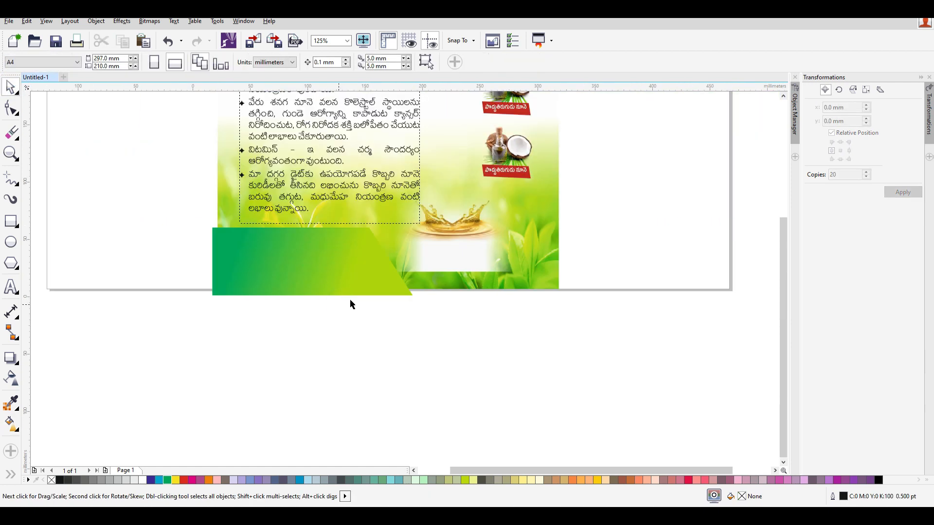
scroll(422, 269, up, 1)
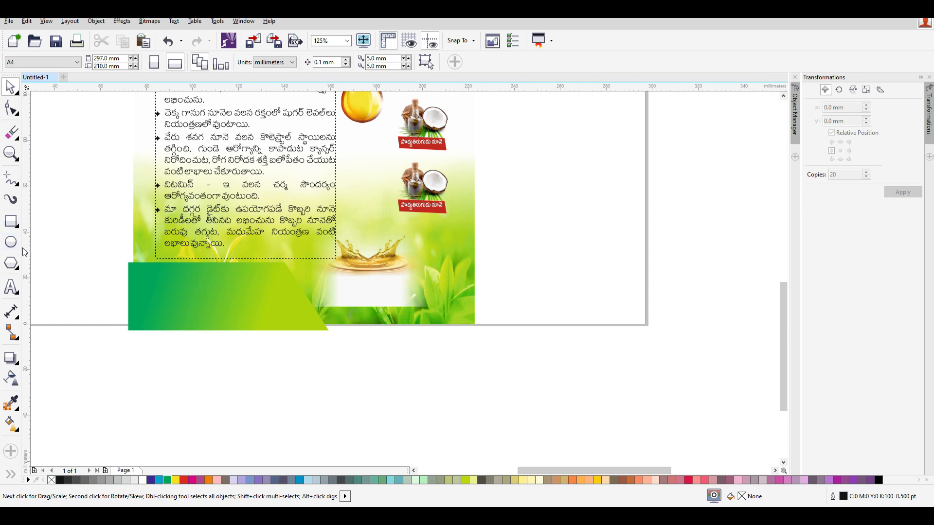
click(10, 222)
scroll(326, 318, up, 3)
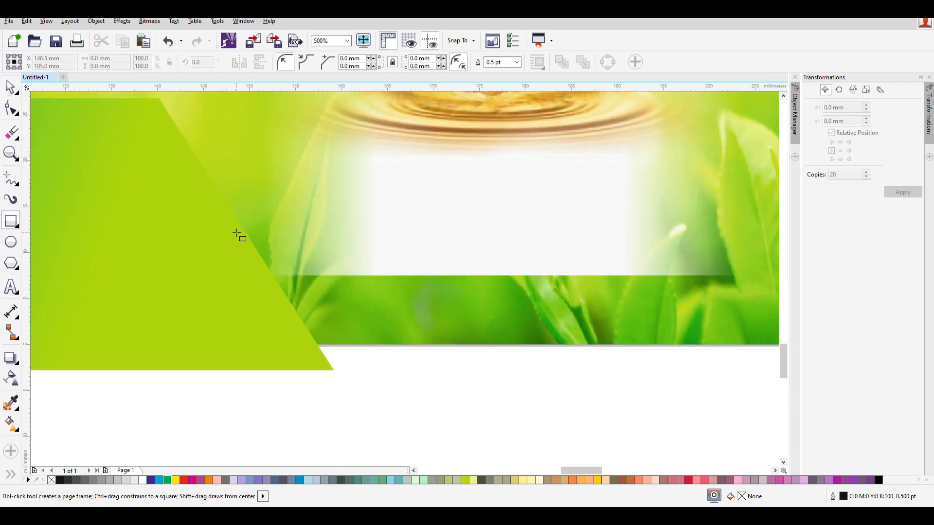
scroll(238, 235, down, 1)
drag(181, 182, 603, 214)
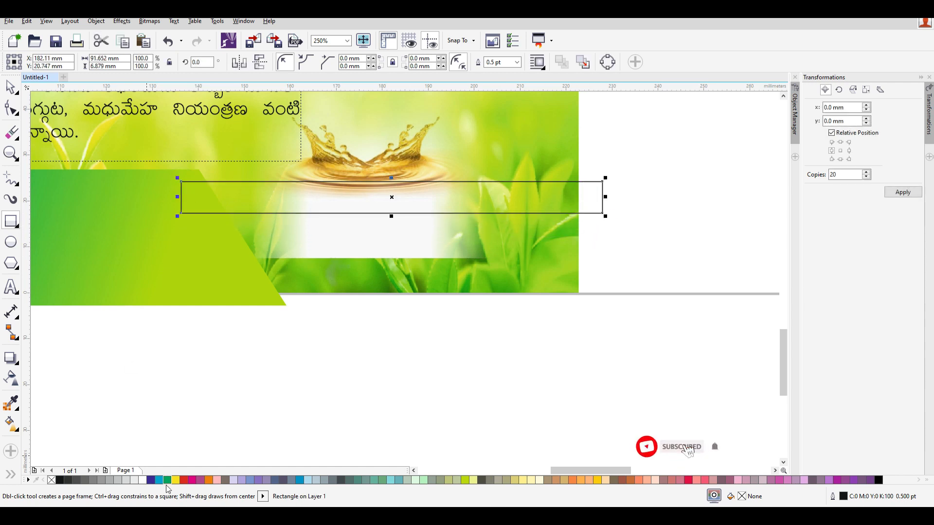
Give the thin bar a green fill with no outline and place it behind the slanted gradient shape
right_click(52, 481)
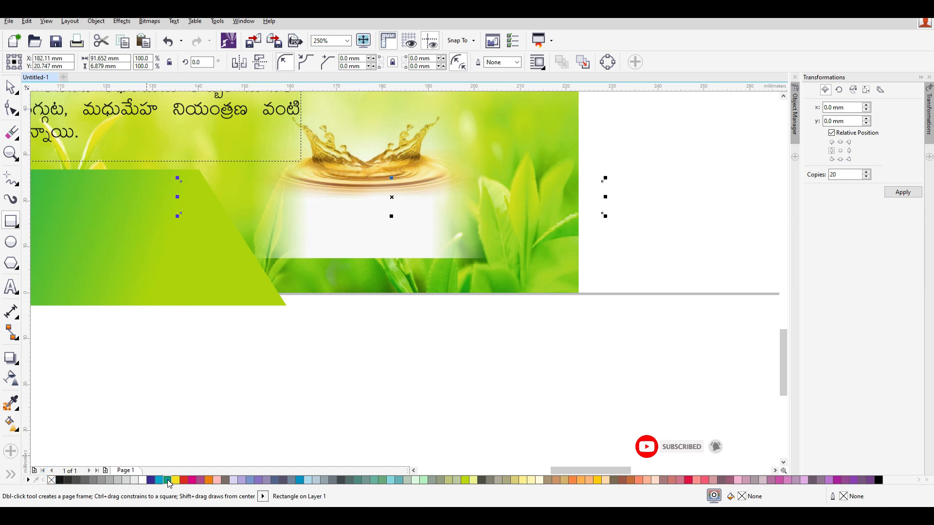
click(168, 480)
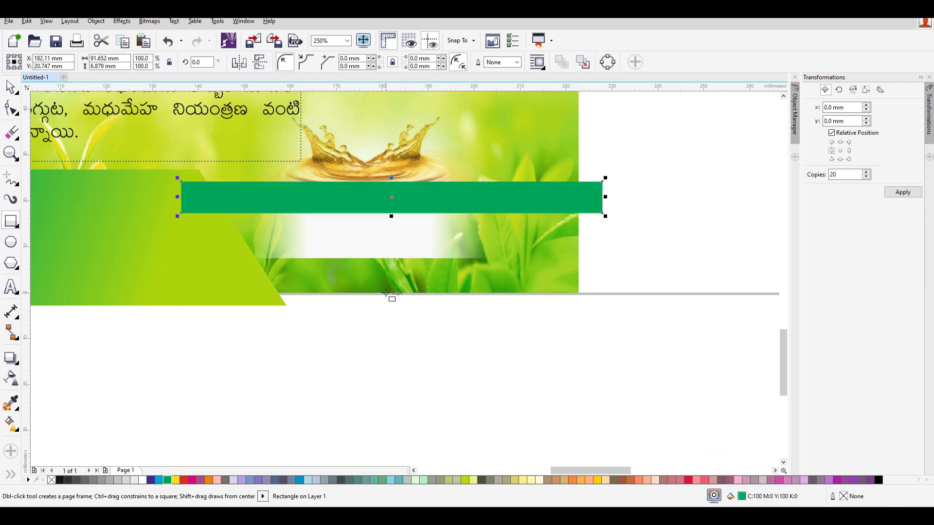
key(ctrl+Page_Down)
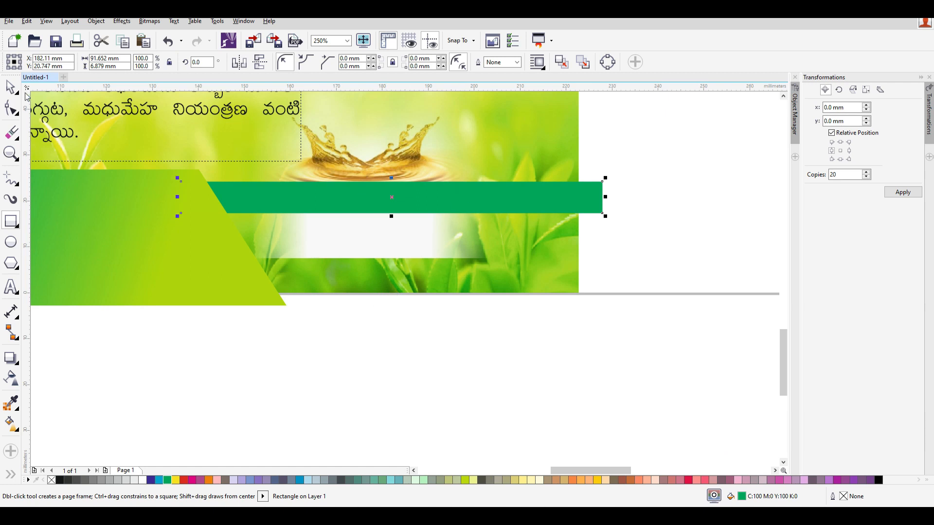
Copy the thin green bar directly beneath itself and stretch the copy to about 21 mm high, past the page's lower edge
click(10, 87)
drag(469, 197, 472, 231)
drag(392, 245, 409, 312)
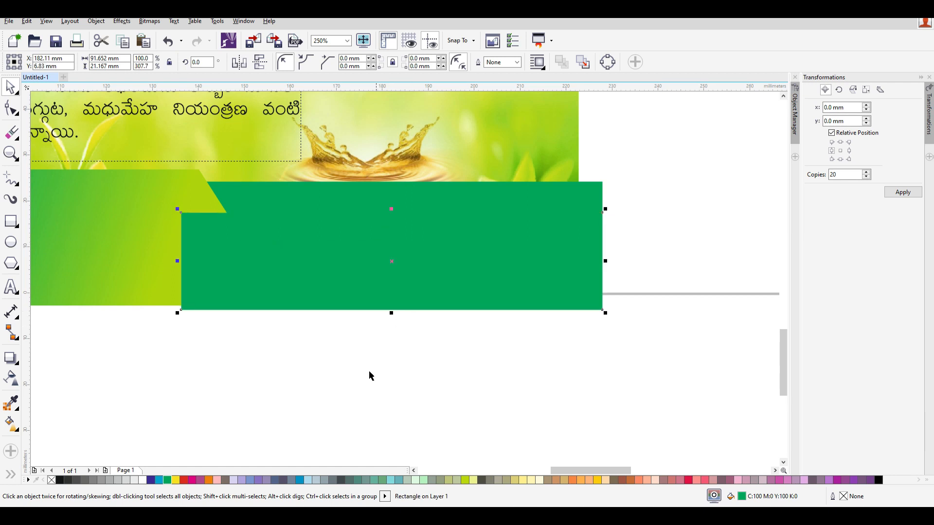
Fill the stretched lower rectangle with red and place it behind the slanted gradient shape
click(184, 481)
key(ctrl+Page_Down)
click(524, 330)
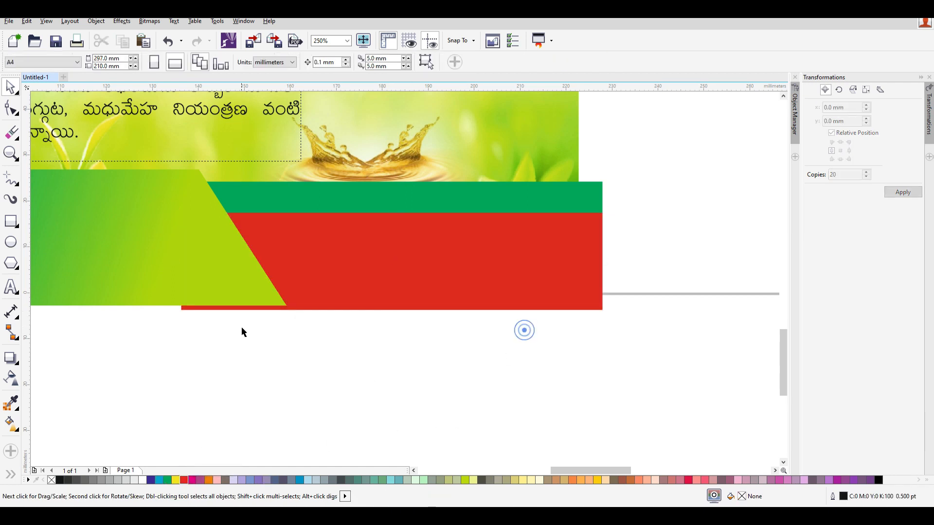
PowerClip the slanted shape, green bar and red block together inside the pamphlet's background rectangle
scroll(242, 332, down, 5)
scroll(279, 322, up, 5)
scroll(307, 301, down, 4)
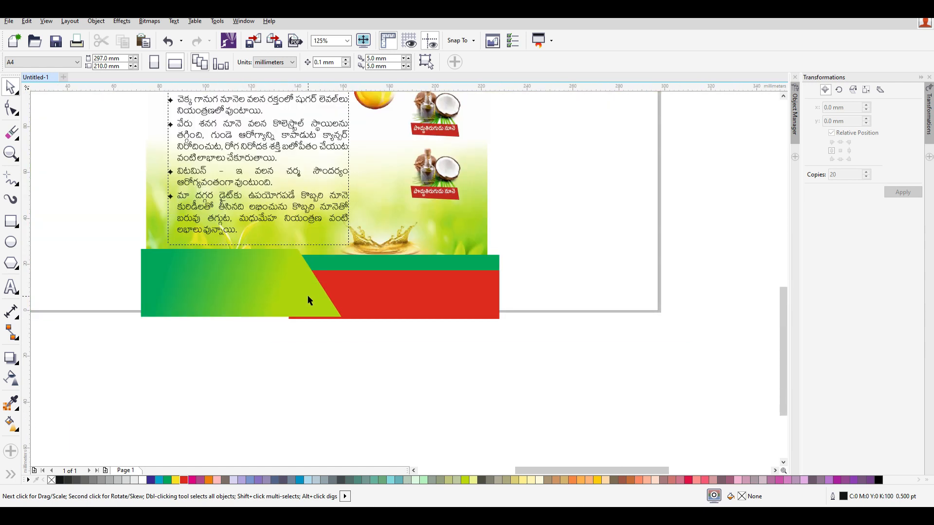
click(308, 300)
shift+click(419, 285)
drag(453, 264, 452, 226)
key(ctrl+z)
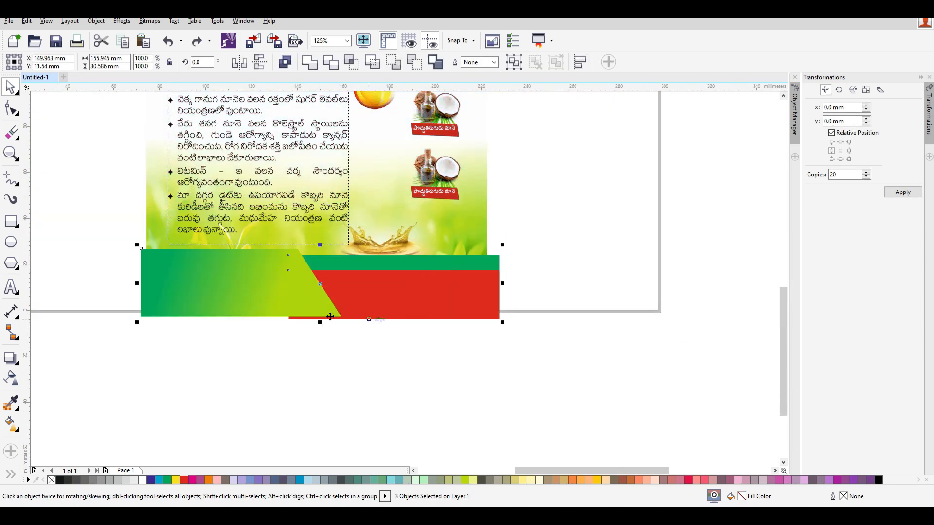
right_click(423, 293)
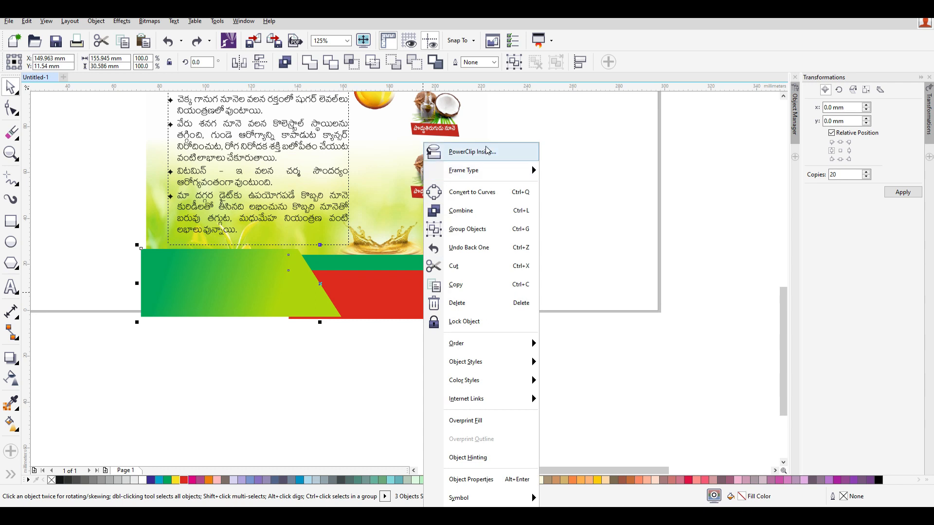
click(487, 153)
click(476, 222)
click(553, 282)
PowerClip the golden oil splash image inside the pamphlet's background rectangle
drag(392, 251, 403, 204)
key(ctrl+z)
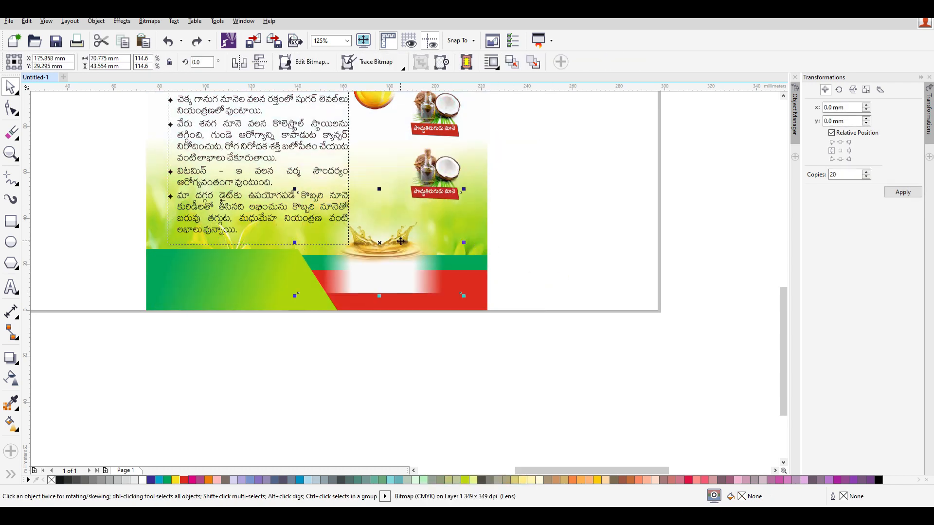
right_click(378, 269)
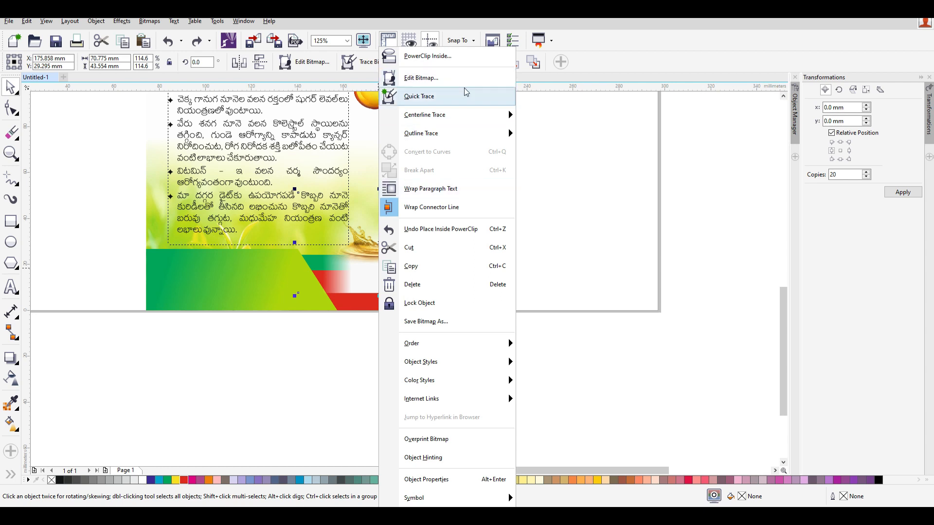
click(458, 56)
click(461, 227)
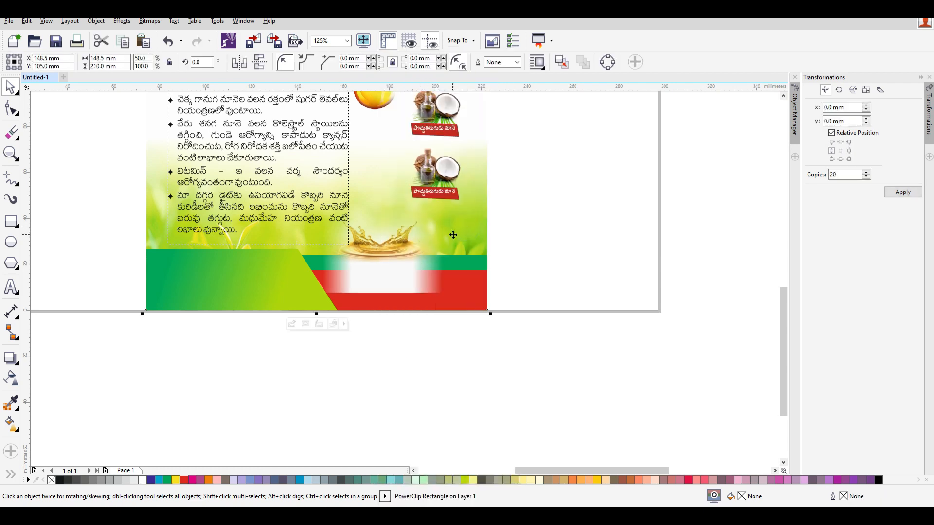
Edit the PowerClip contents to place the oil splash behind the footer shapes and raise it 3 mm, finishing the edit
double_click(395, 245)
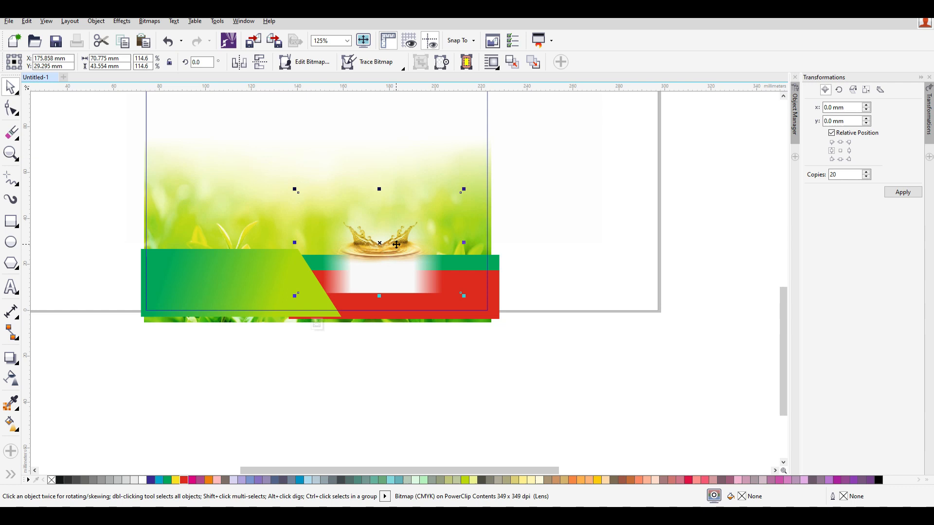
key(Up)
key(Up)
key(Up)
key(Up)
key(Up)
key(Up)
key(Up)
key(Up)
key(Up)
key(Up)
key(Up)
key(Up)
key(Up)
key(Up)
key(Up)
key(Up)
key(Up)
key(Up)
key(Up)
key(Up)
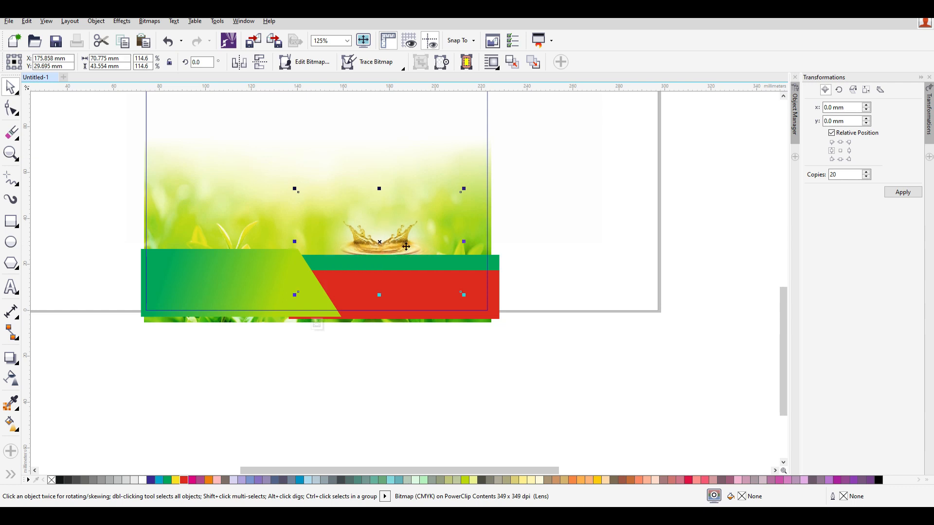
key(Up)
key(Up)
key(Up)
key(Up)
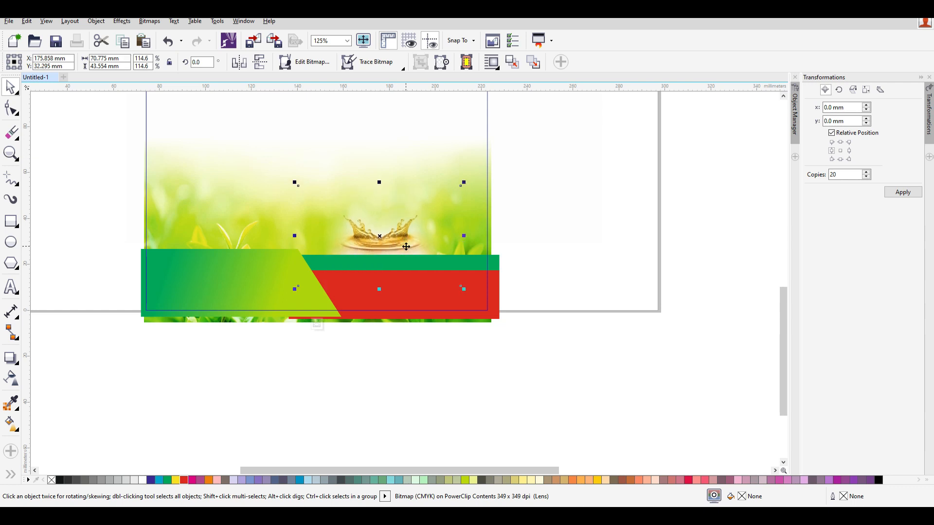
right_click(410, 245)
click(585, 186)
right_click(579, 187)
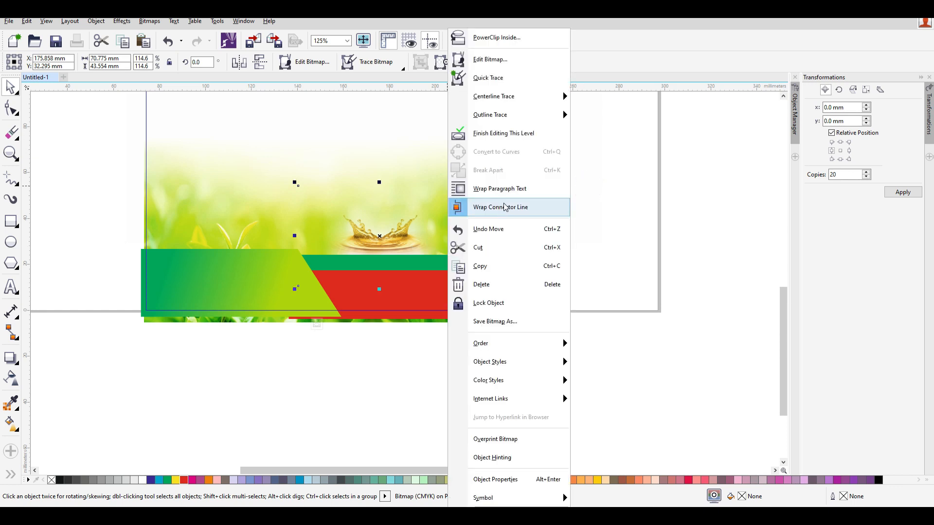
click(501, 131)
click(579, 259)
Place the delivery scooter graphic on the footer where the slanted gradient shape meets the red block
scroll(463, 308, down, 3)
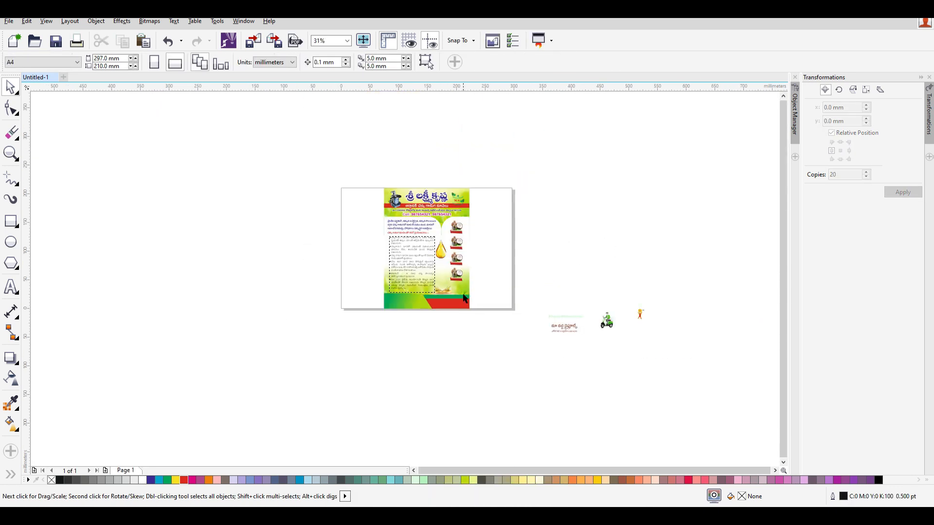
scroll(353, 282, up, 2)
scroll(353, 282, down, 1)
scroll(567, 322, up, 1)
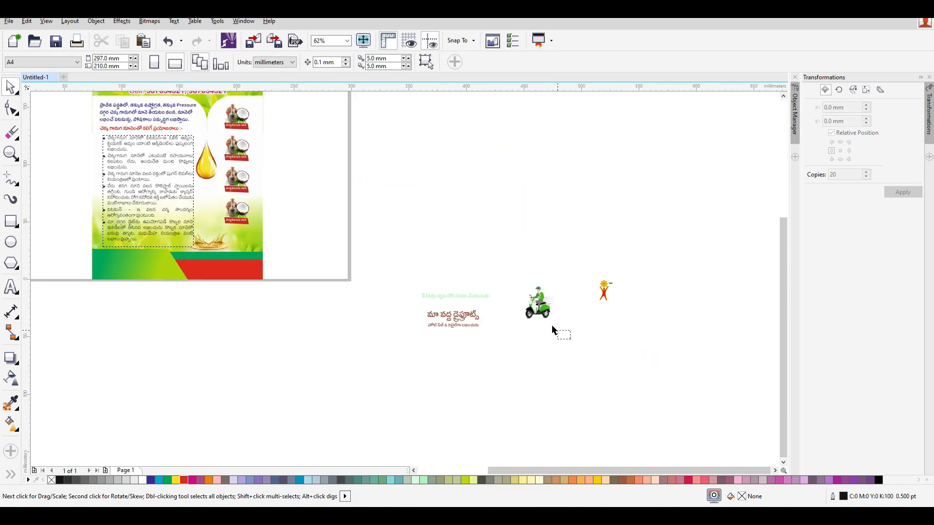
drag(553, 330, 519, 273)
drag(547, 305, 188, 266)
scroll(188, 266, up, 5)
scroll(311, 267, down, 2)
scroll(270, 282, up, 1)
mouse_move(277, 284)
mouse_down()
mouse_move(281, 274)
mouse_move(268, 284)
mouse_up()
Place the Telugu 3-litre door delivery line on the footer's green bar and fill it with white
scroll(268, 284, down, 3)
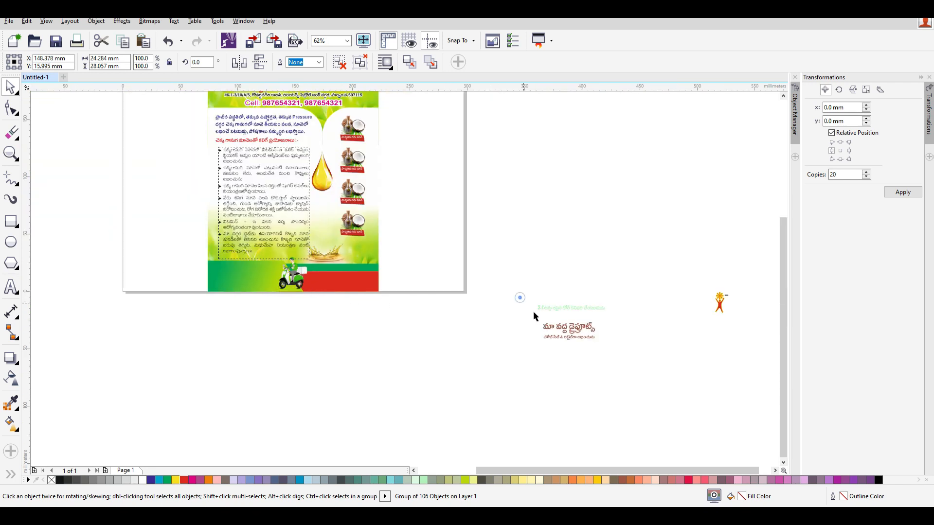
click(533, 316)
scroll(540, 313, up, 2)
drag(535, 273, 165, 206)
scroll(428, 243, down, 1)
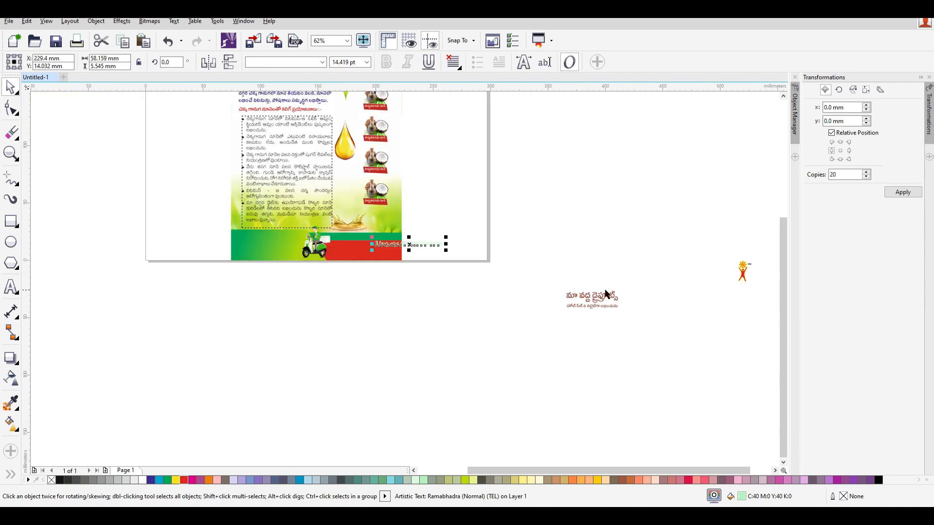
scroll(438, 224, up, 2)
drag(438, 224, 244, 187)
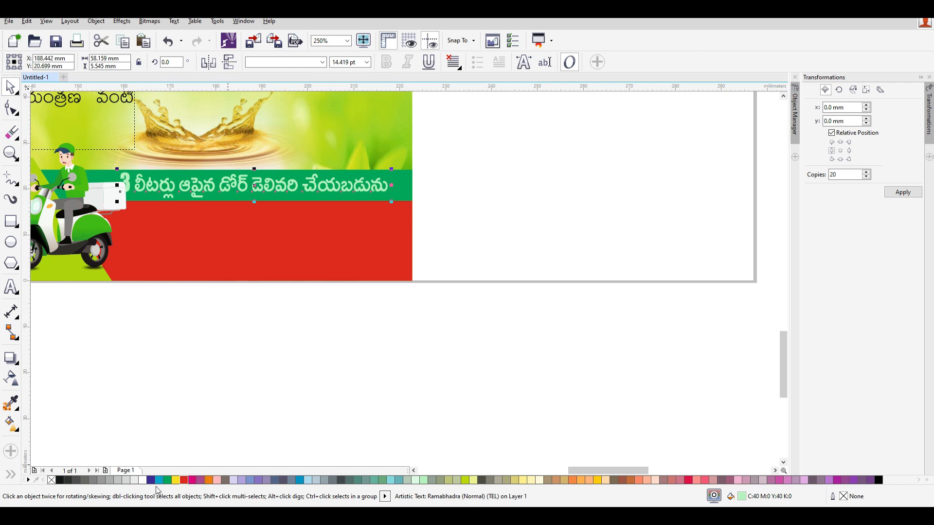
click(142, 480)
Shift the scooter graphic about 2 mm left, away from the start of the delivery text
scroll(601, 253, down, 2)
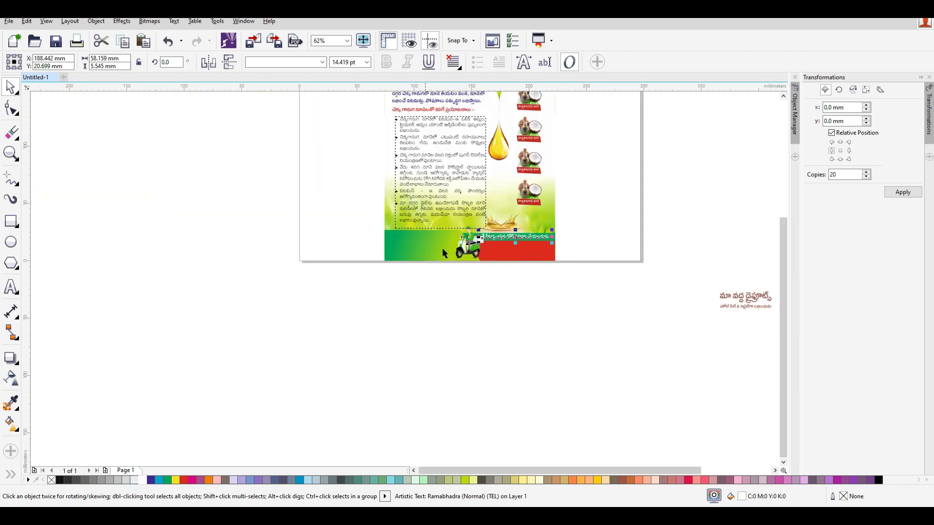
scroll(565, 299, up, 2)
drag(566, 303, 399, 145)
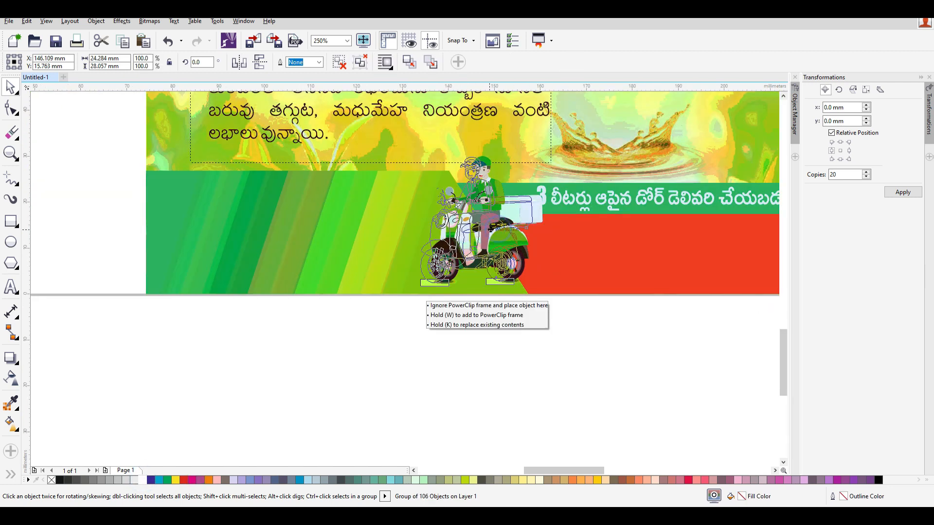
scroll(571, 237, down, 2)
scroll(571, 237, down, 2)
scroll(575, 267, up, 2)
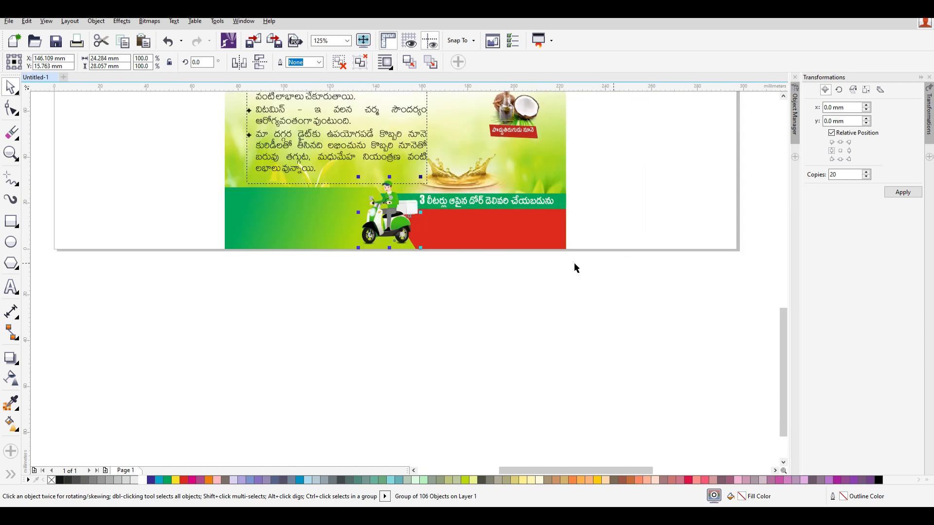
Place the two Telugu dry-fruits lines in white on the red block and centre them beneath the delivery line
scroll(651, 278, down, 2)
click(677, 307)
drag(694, 298, 466, 249)
scroll(466, 250, up, 2)
drag(564, 315, 324, 191)
key(c)
key(ctrl+z)
drag(567, 292, 377, 185)
scroll(435, 264, up, 1)
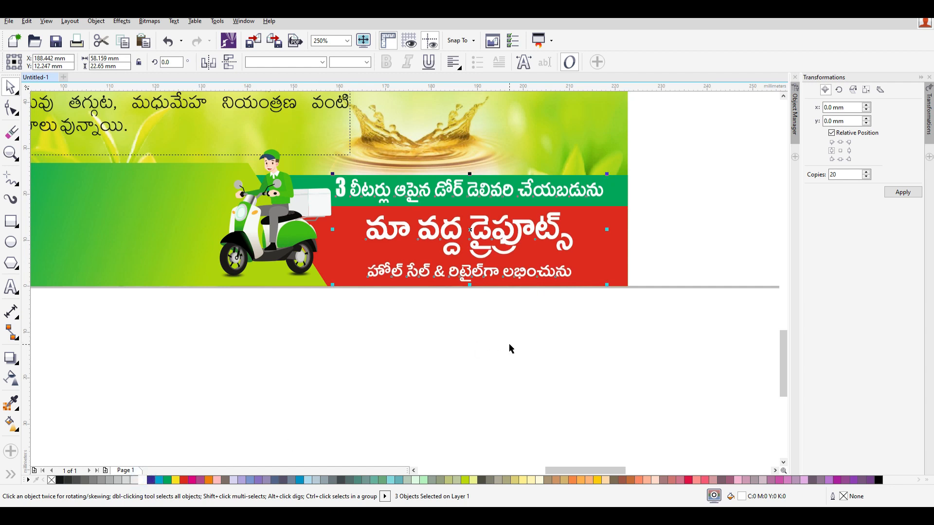
click(630, 321)
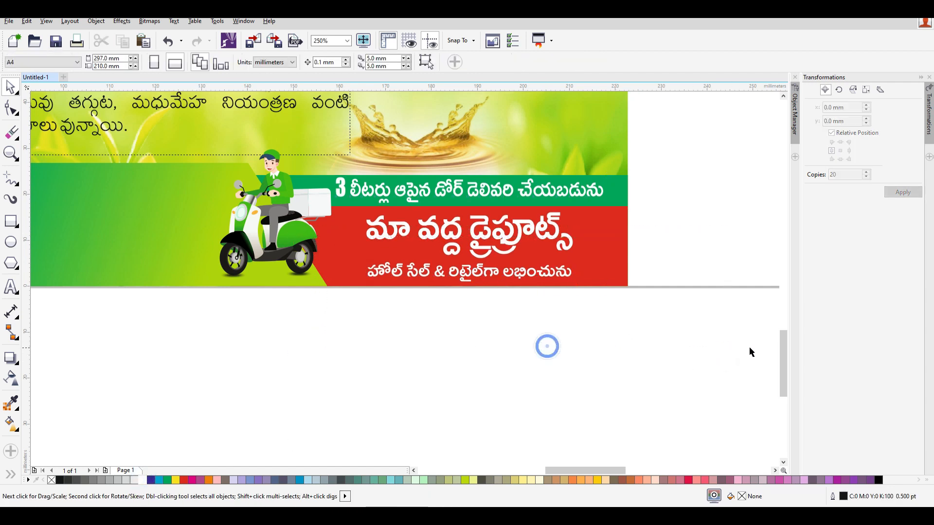
Place the New Life Foundation logo group on the gradient part of the footer, beside the scooter
scroll(633, 304, down, 1)
scroll(435, 315, down, 2)
drag(586, 247, 749, 382)
drag(643, 308, 411, 293)
scroll(406, 293, up, 2)
scroll(415, 304, up, 1)
click(435, 377)
drag(356, 302, 356, 314)
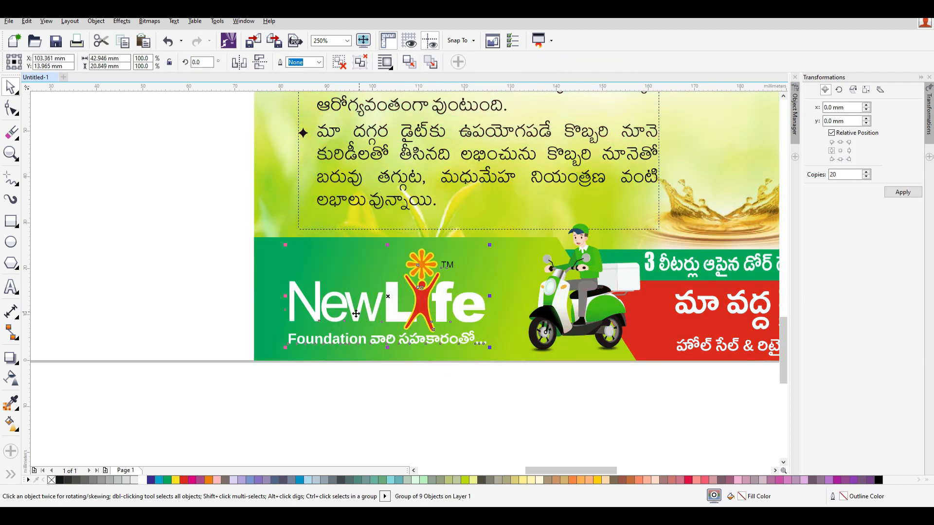
Delete the three lower coconut oil product images, keeping only the topmost one
scroll(376, 345, down, 6)
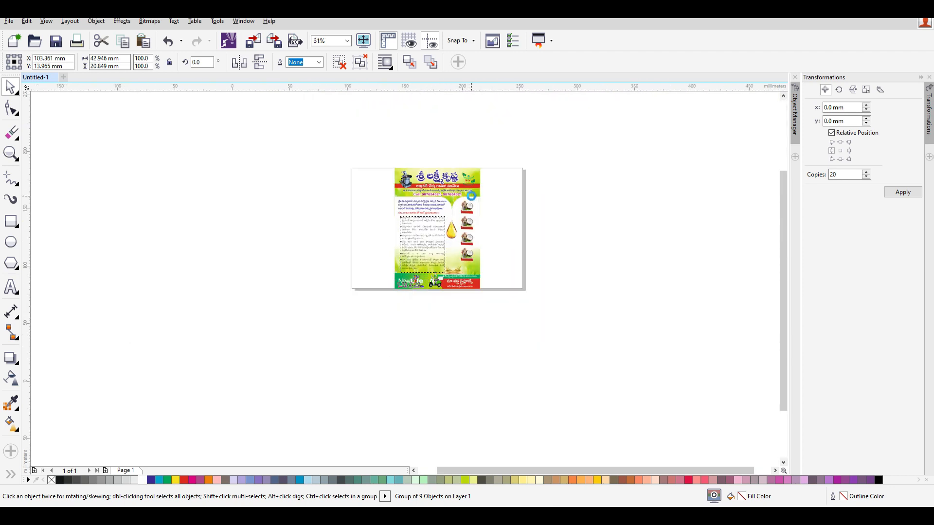
scroll(471, 196, up, 2)
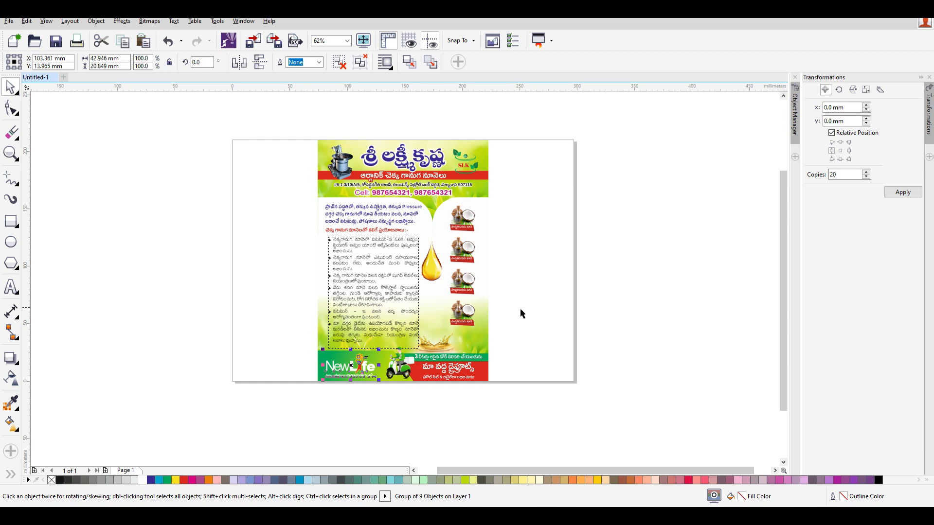
scroll(512, 347, up, 2)
drag(538, 369, 374, 93)
key(Delete)
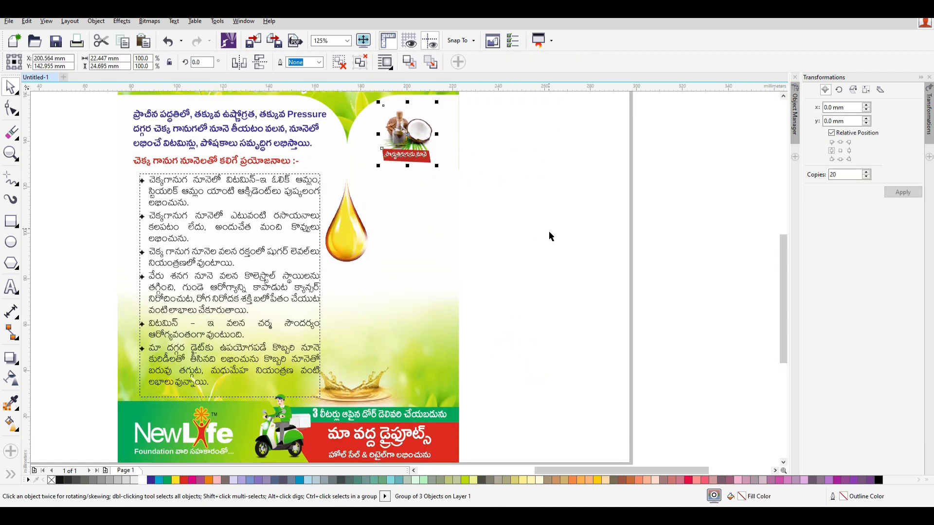
Copy the remaining product image about 33 mm straight down and repeat the duplicate twice to form a column of four
drag(418, 200, 418, 209)
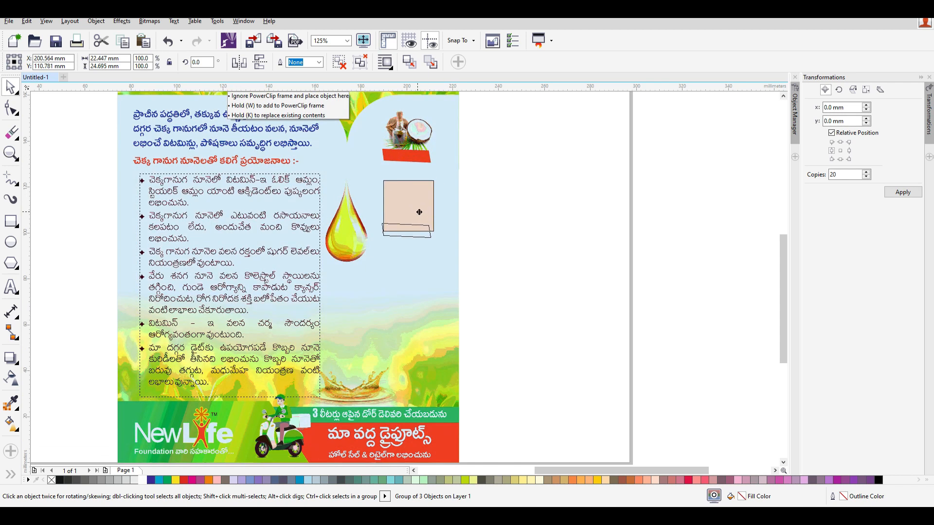
key(ctrl+d)
key(ctrl+d)
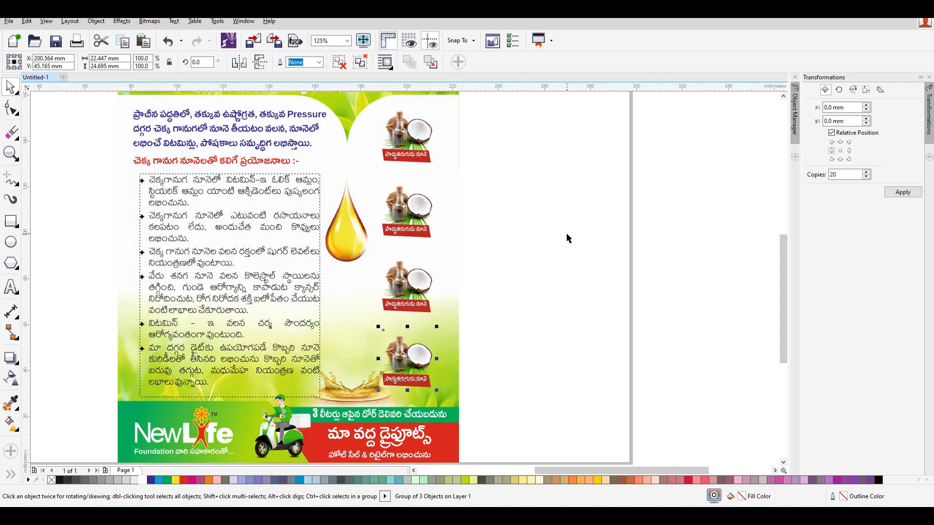
click(598, 309)
Move the golden oil drop down between the text and product column, centred at about 91 mm vertically
scroll(523, 281, down, 2)
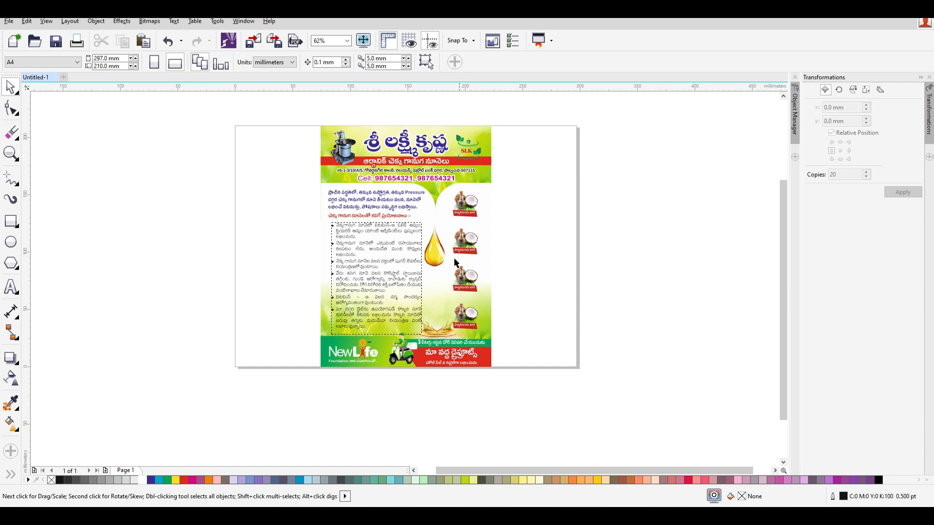
drag(440, 256, 439, 271)
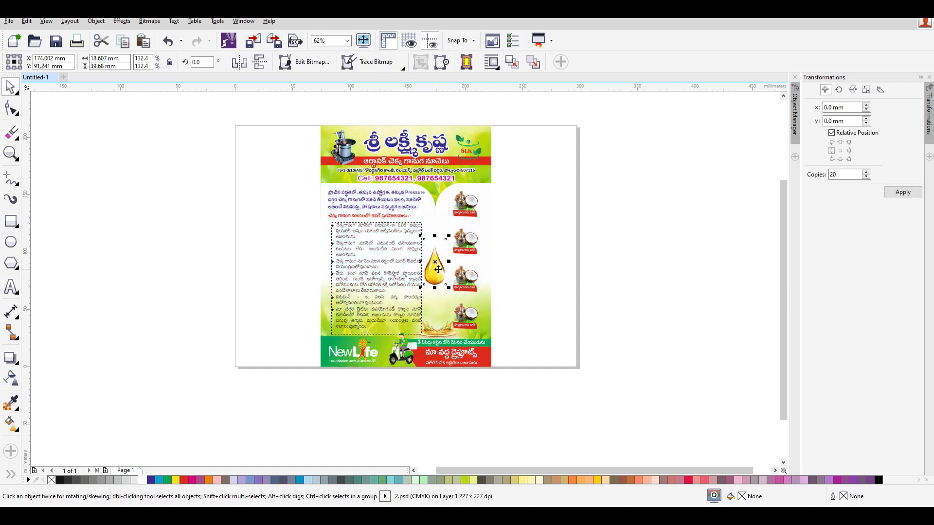
click(584, 265)
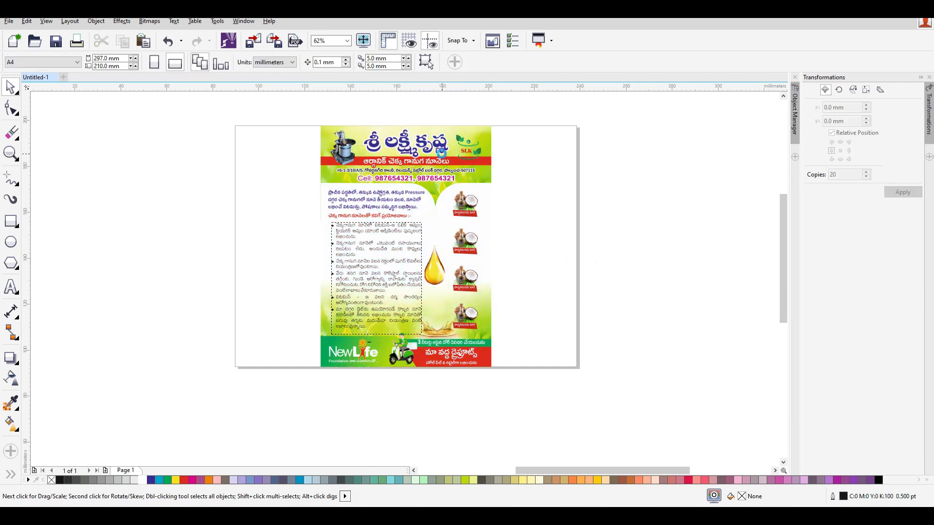
Draw a circle about 27.5 mm in diameter with white fill and no outline, and position it over the SLK logo
scroll(443, 158, up, 2)
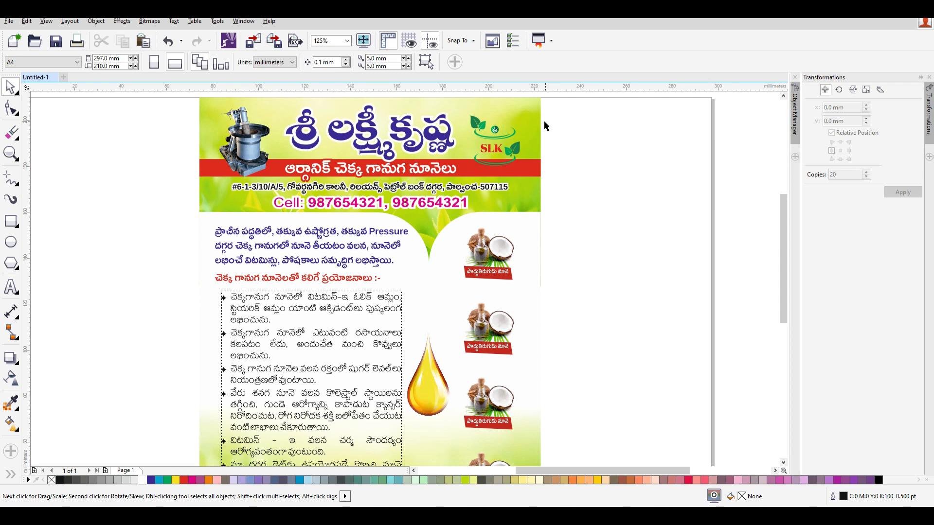
scroll(520, 114, up, 2)
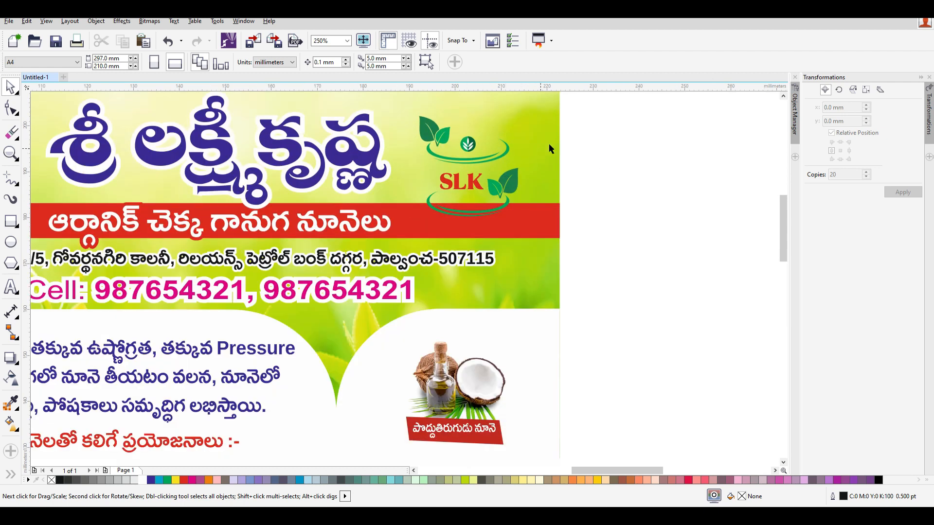
click(10, 242)
drag(410, 118, 543, 251)
right_click(51, 480)
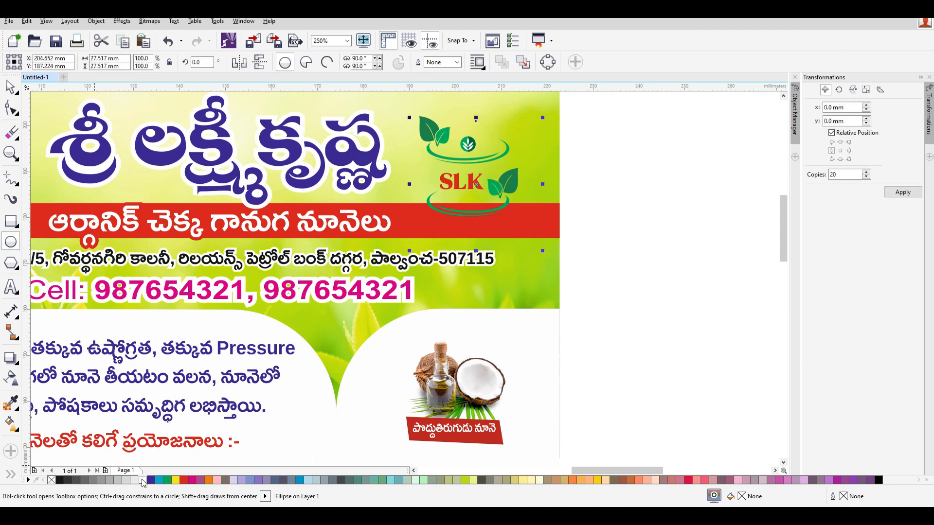
click(141, 481)
click(9, 87)
drag(487, 162, 473, 138)
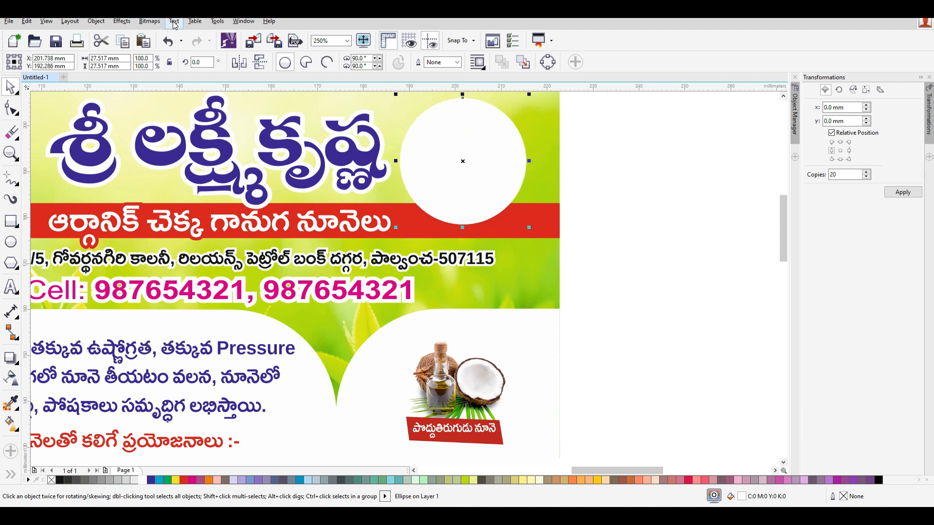
Convert the white circle over the SLK logo to a 300 dpi CMYK bitmap with anti-aliasing and a transparent background
click(149, 22)
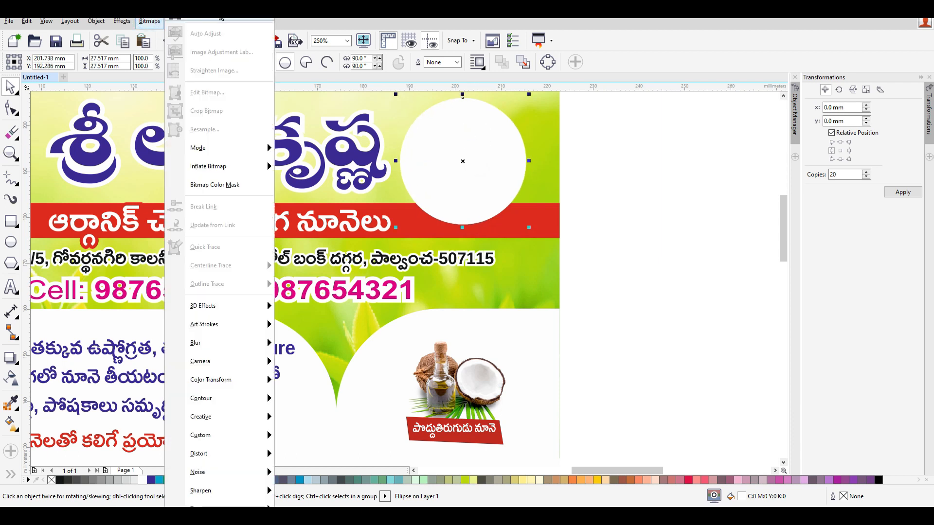
click(220, 18)
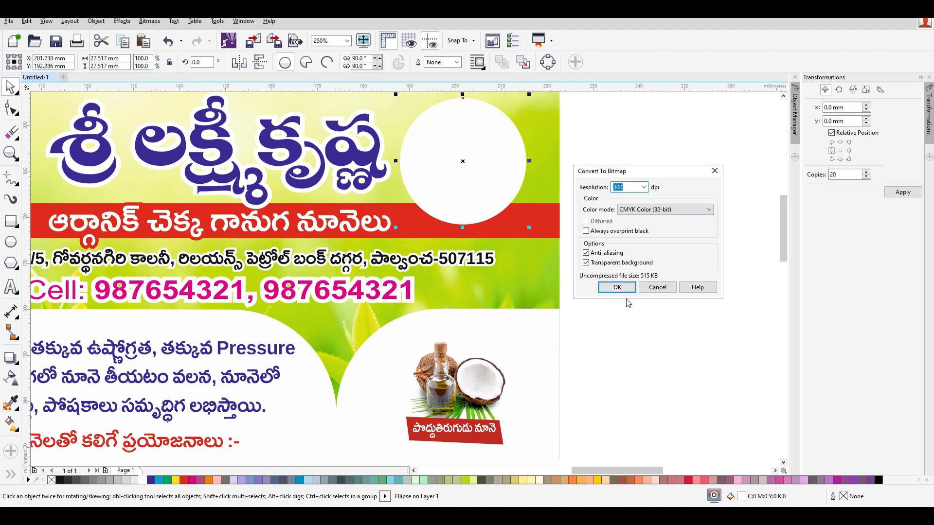
click(618, 286)
Apply a Gaussian blur to the white circle bitmap and place it behind the SLK logo as a soft glow
click(149, 22)
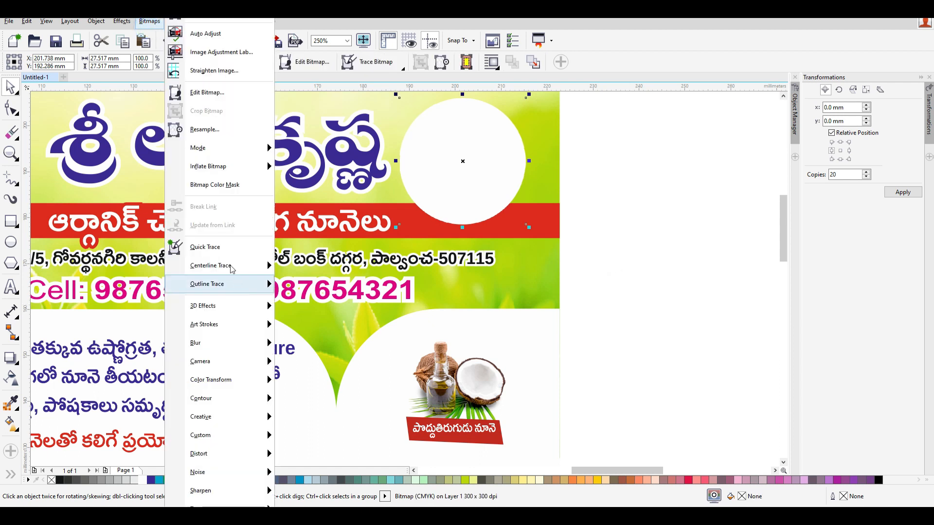
mouse_move(122, 21)
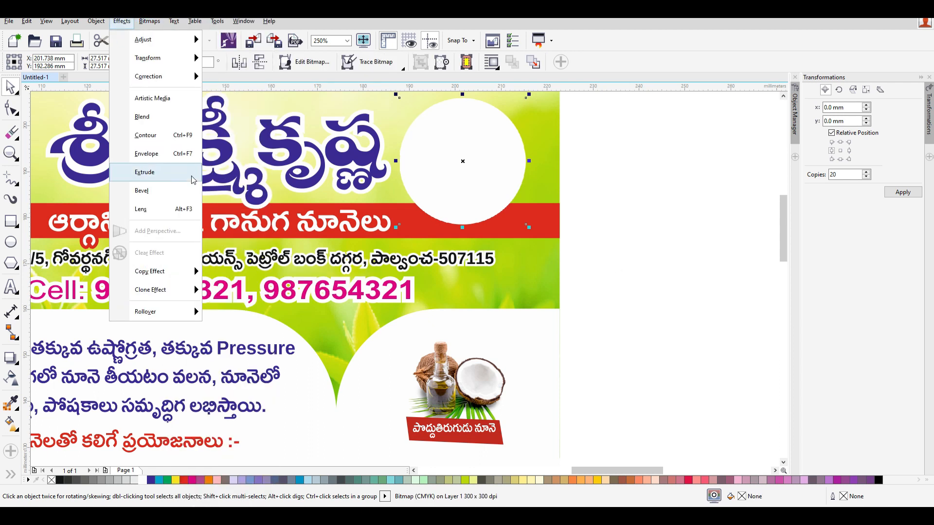
mouse_move(246, 23)
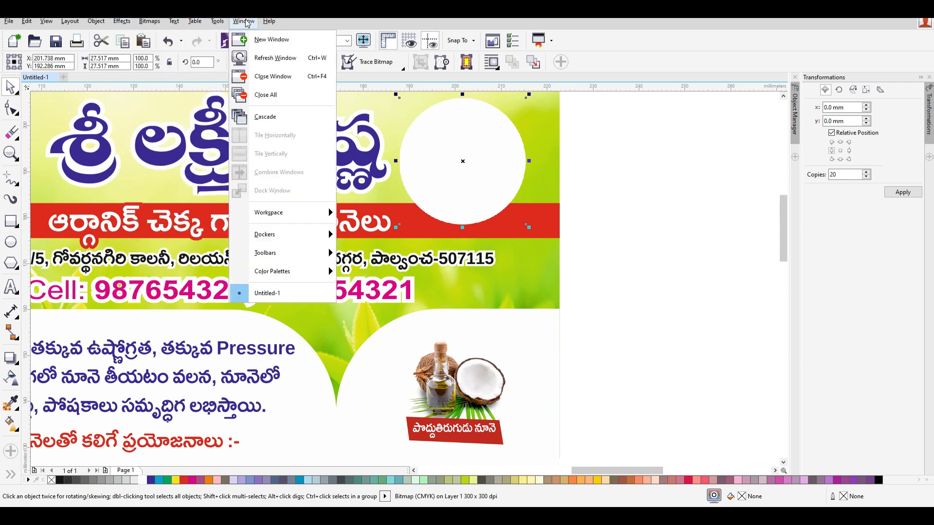
mouse_move(152, 23)
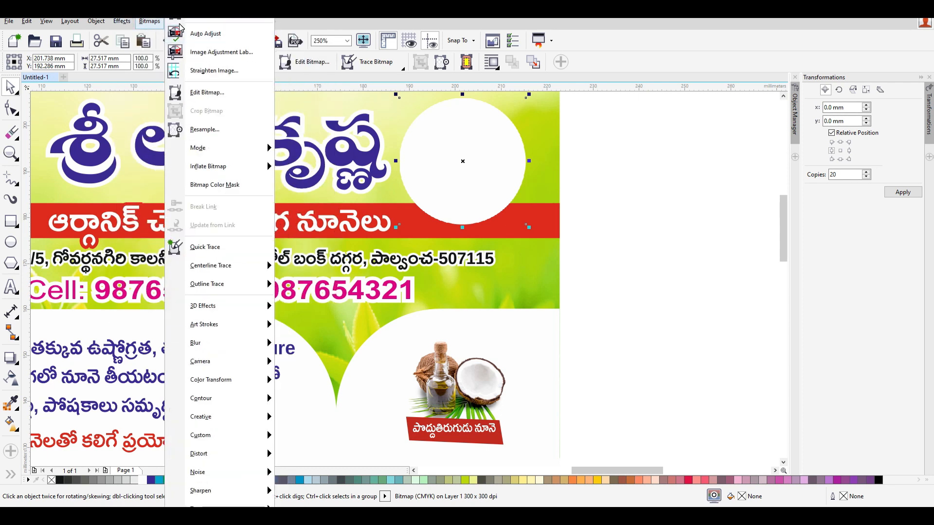
mouse_move(266, 345)
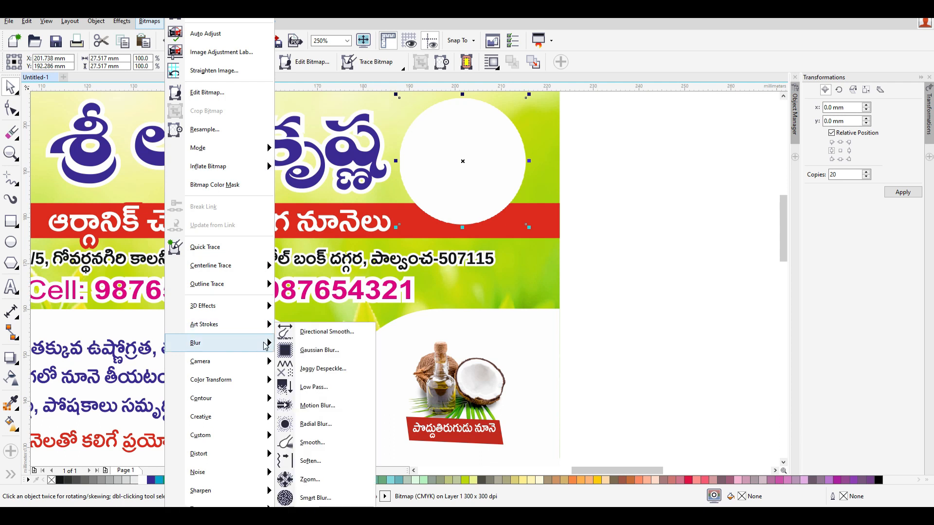
click(325, 352)
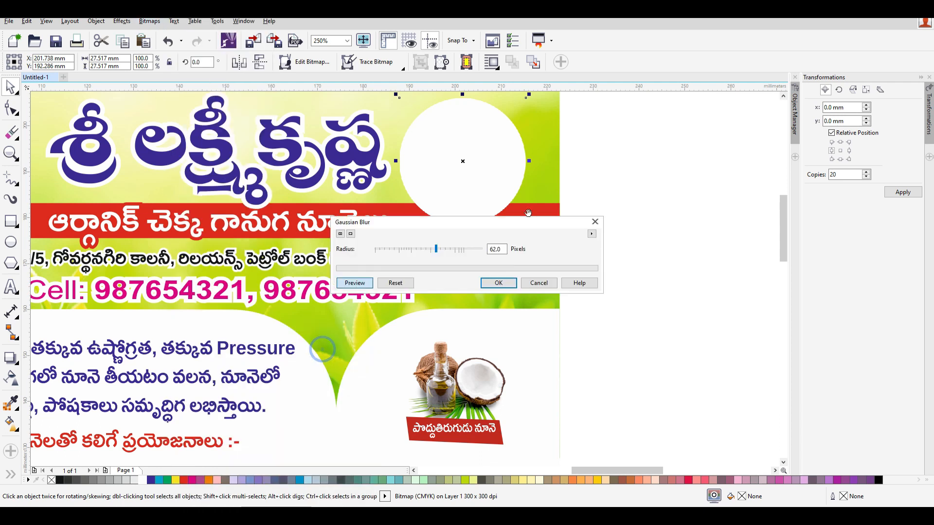
drag(411, 253, 422, 254)
click(501, 286)
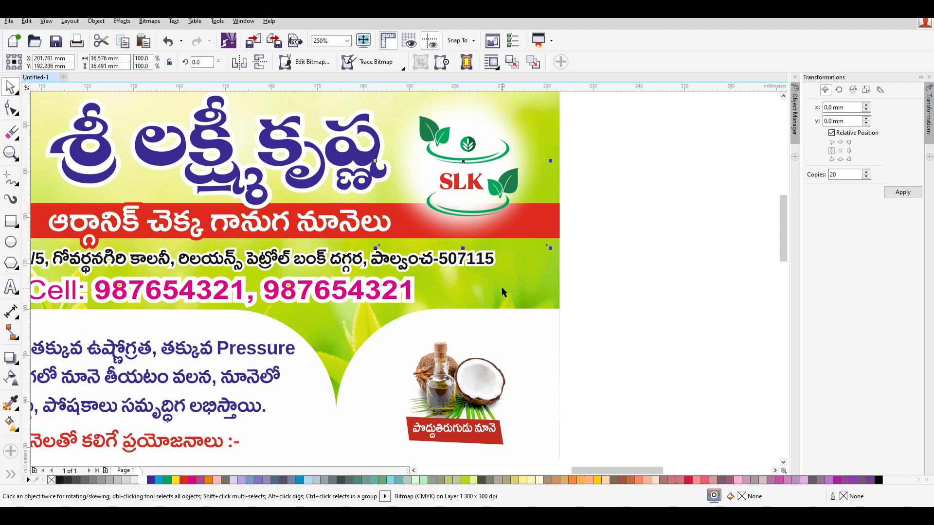
Nudge the white glow behind the SLK logo about 0.8 mm right and 1 mm down
scroll(648, 209, down, 2)
scroll(573, 189, up, 2)
key(Right)
key(Right)
key(Down)
key(Down)
key(Down)
key(Down)
key(Down)
key(Down)
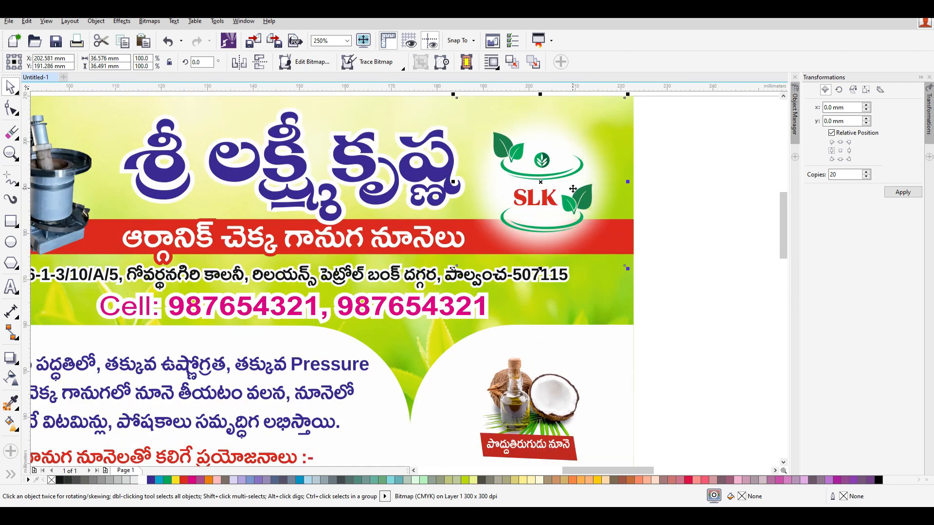
scroll(573, 189, down, 2)
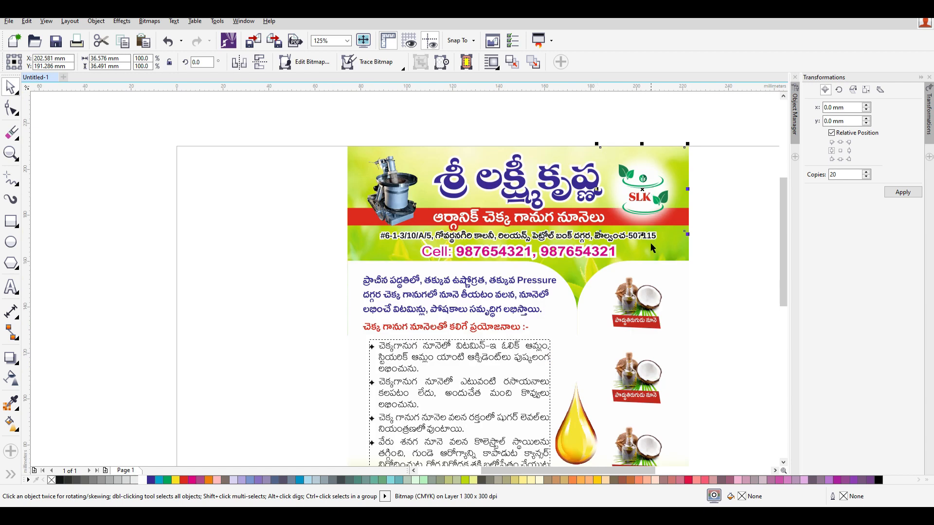
key(Escape)
Reduce the logo glow's height to about 31.8 mm and place a copy of it behind the oil press machine
scroll(667, 207, up, 2)
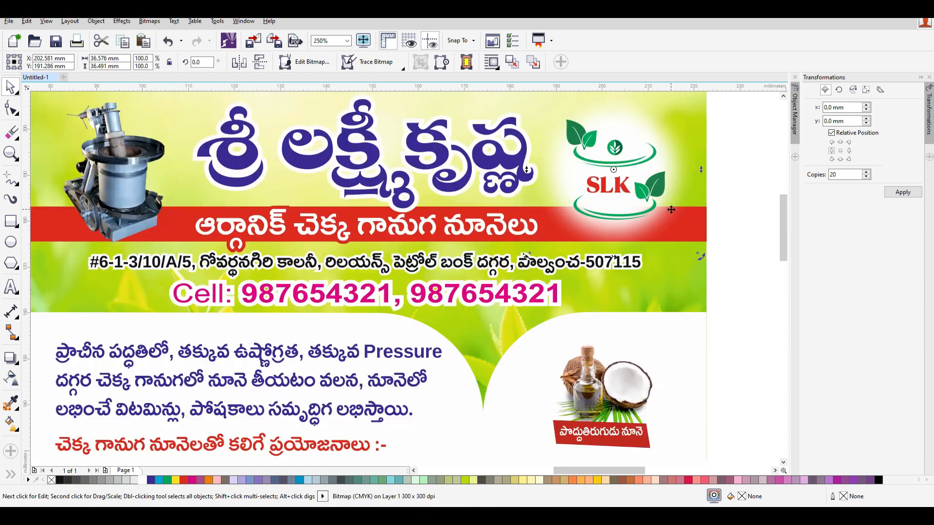
click(684, 137)
drag(614, 255, 613, 234)
scroll(660, 200, down, 2)
drag(649, 180, 403, 202)
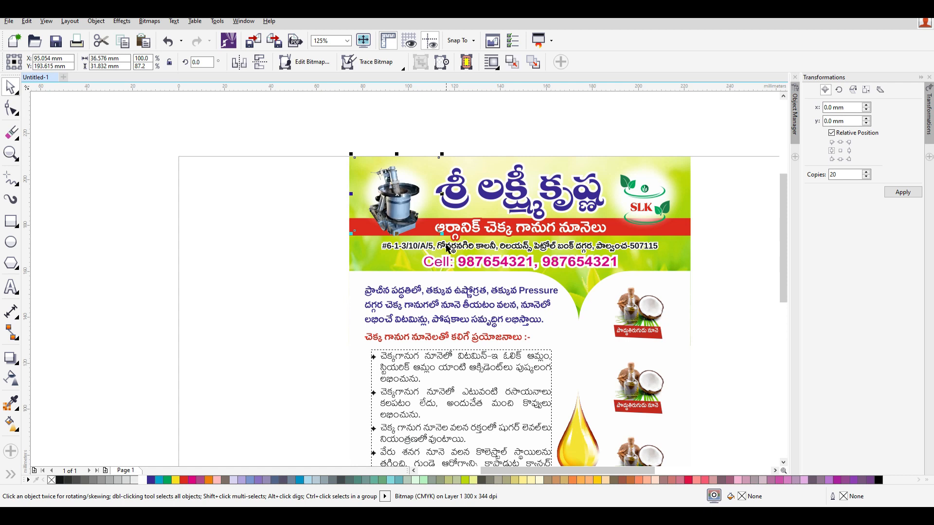
scroll(442, 244, up, 2)
scroll(321, 218, down, 2)
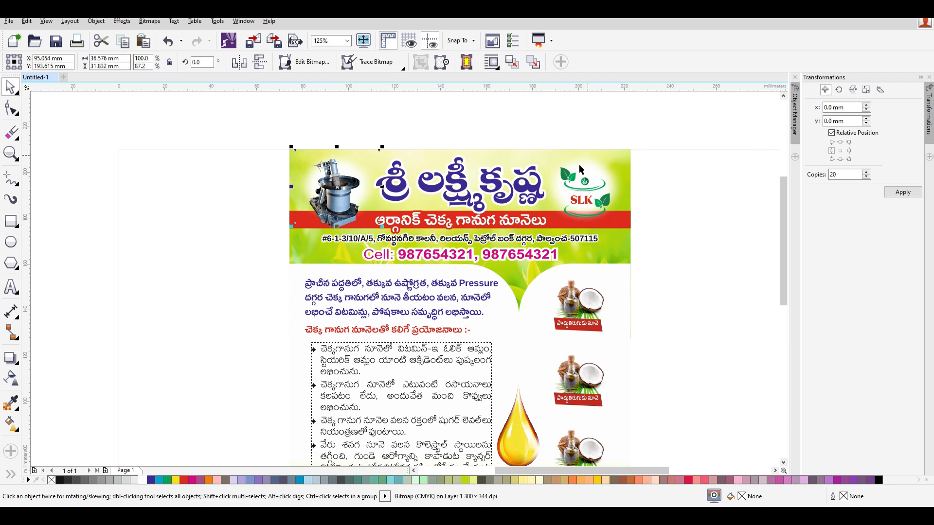
click(691, 247)
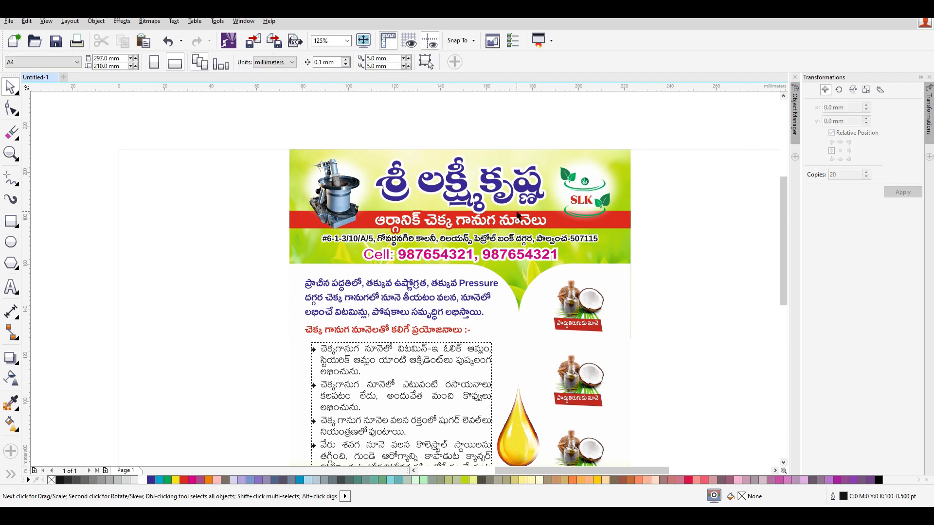
Inside the pamphlet's PowerClip, duplicate the green gradient footer shape slightly up and right, fill the copy white, and put it behind the original
scroll(472, 228, down, 4)
scroll(512, 314, up, 6)
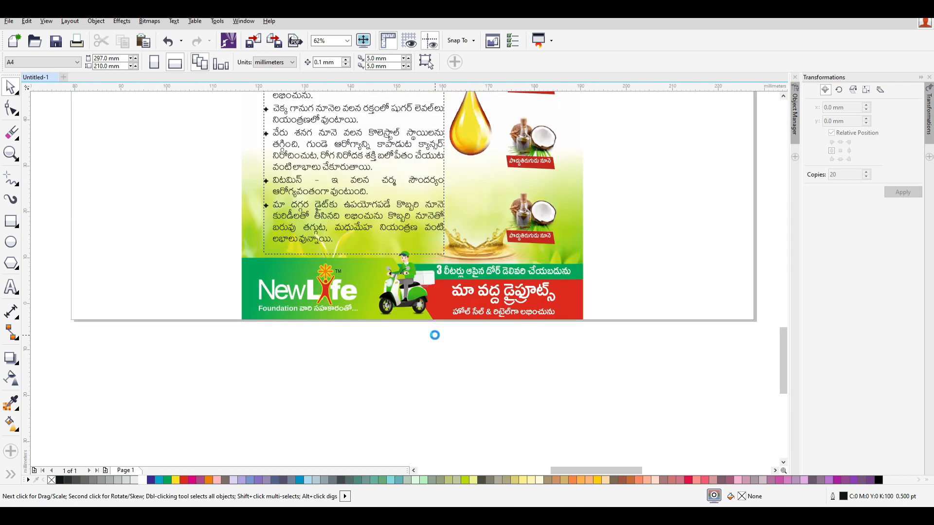
click(269, 203)
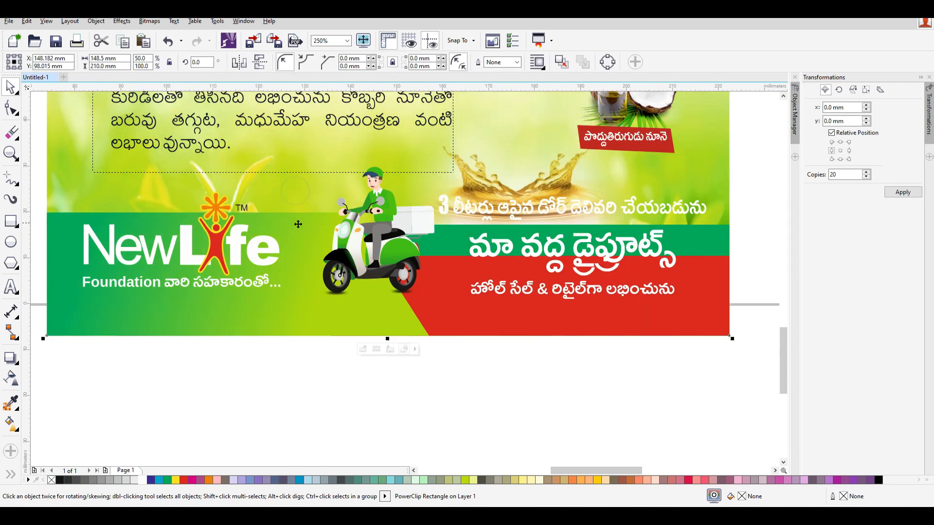
ctrl+click(317, 243)
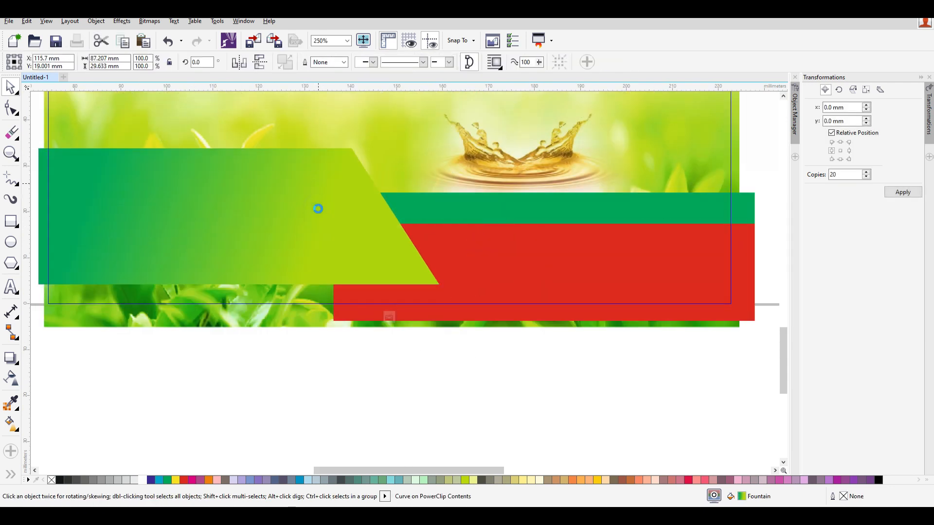
drag(316, 226, 326, 215)
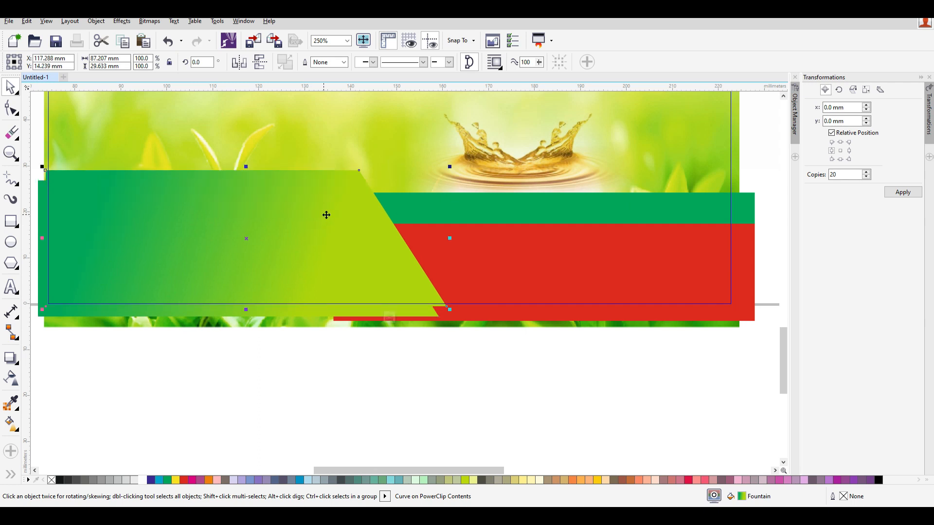
click(142, 481)
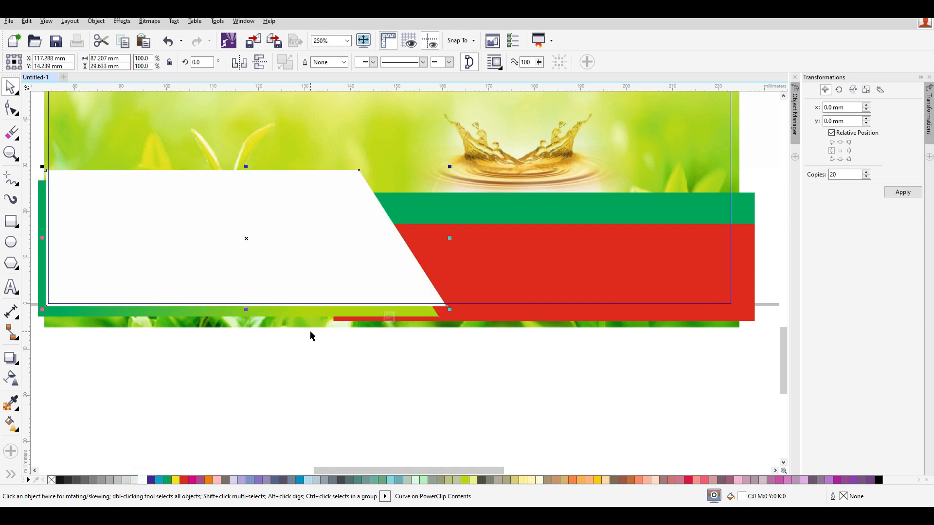
key(ctrl+Page_Down)
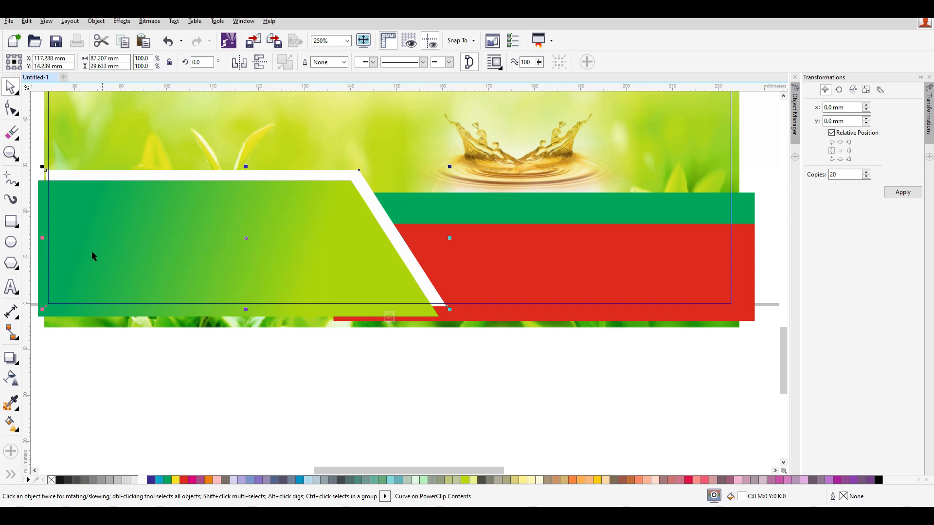
Reshape the white footer shape's upper-left and lower-right nodes so its visible edges taper, and finish editing the PowerClip
click(10, 110)
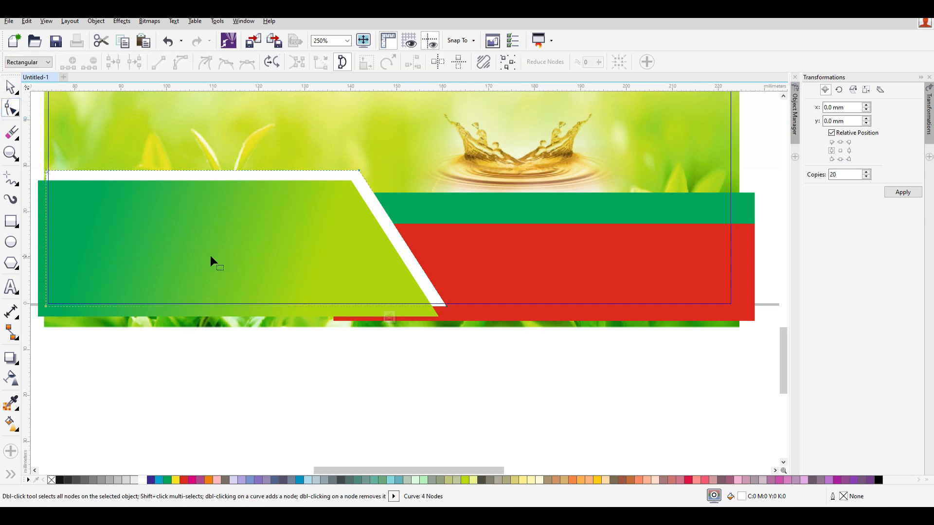
drag(46, 174, 158, 191)
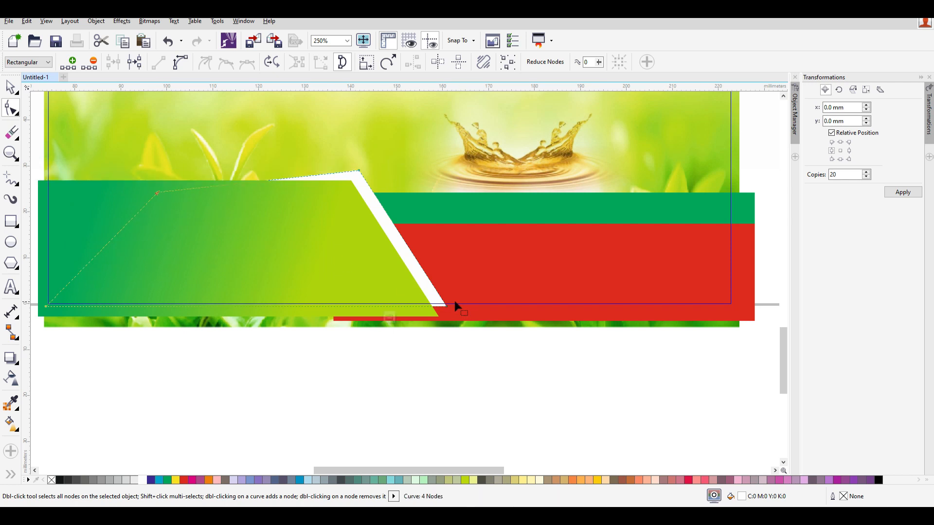
drag(444, 303, 431, 308)
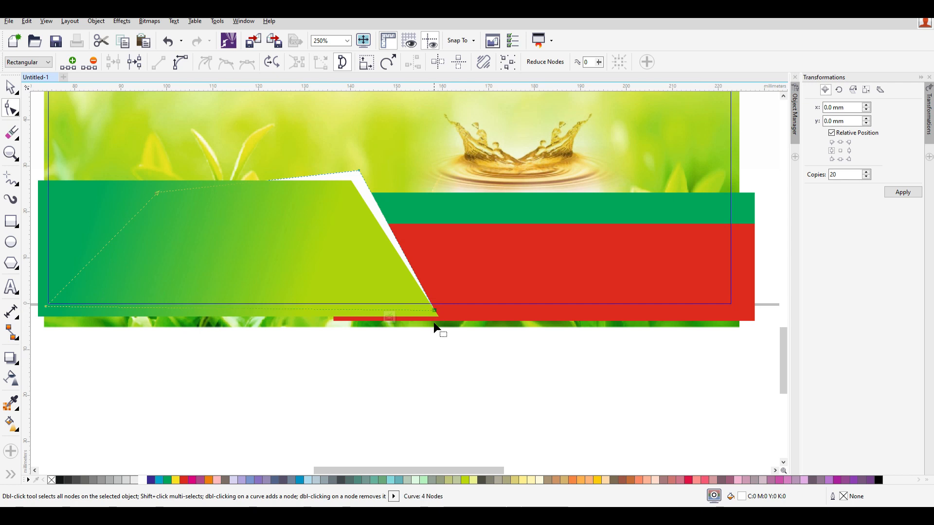
right_click(371, 191)
click(421, 201)
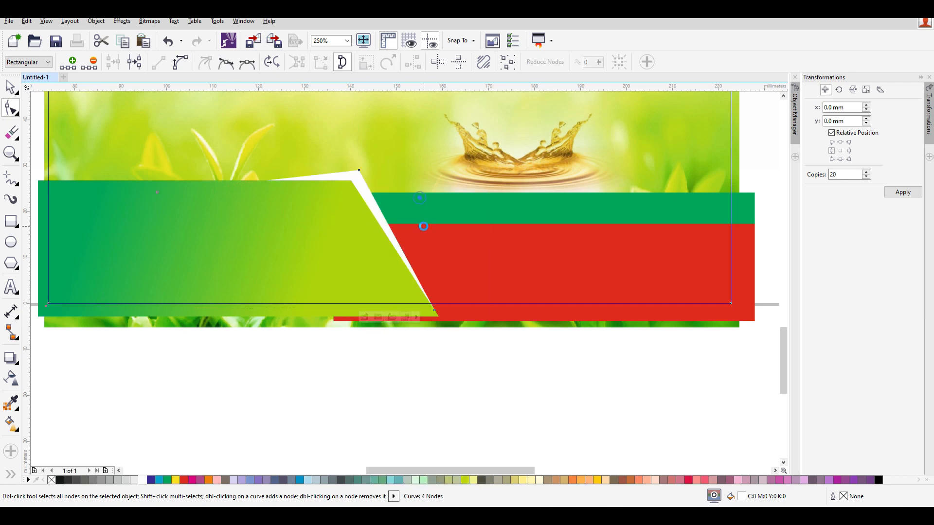
Move the delivery scooter illustration in the footer about 1.6 mm right and 1 mm down
click(397, 239)
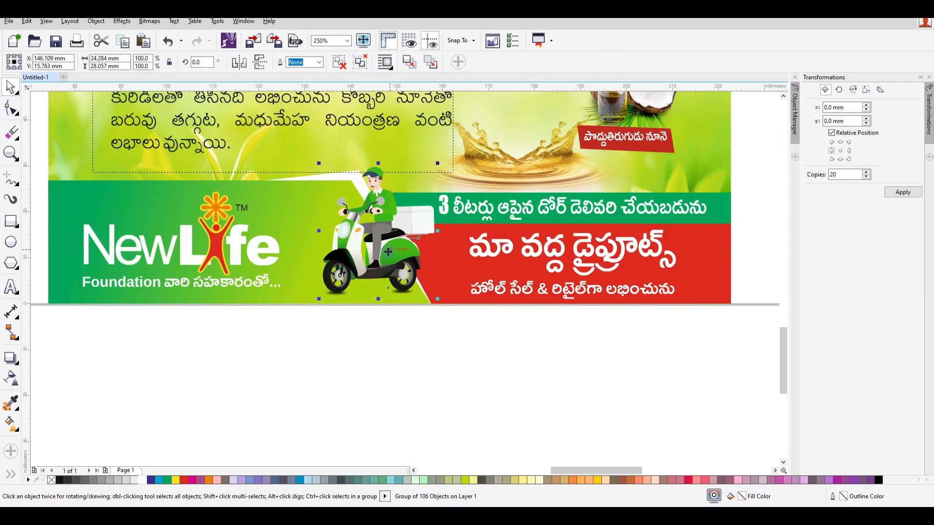
drag(397, 238, 428, 248)
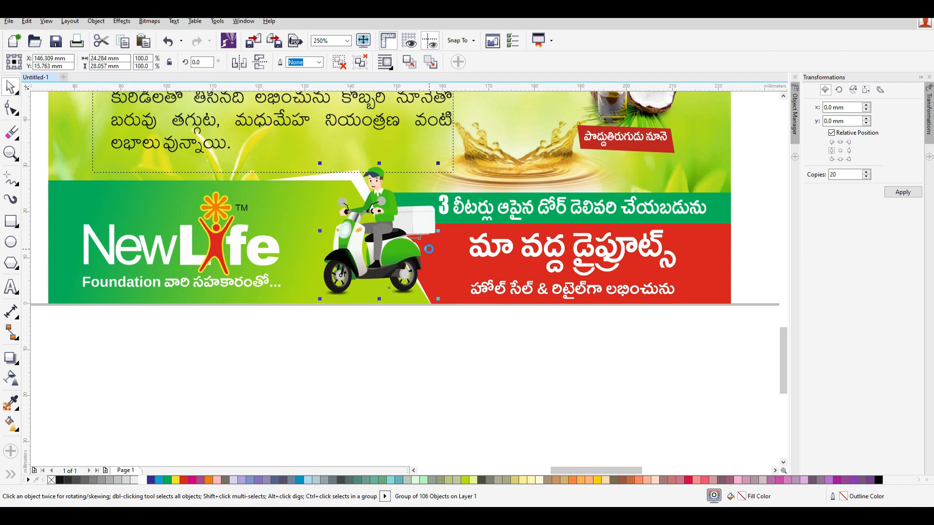
key(Right)
key(Down)
key(Down)
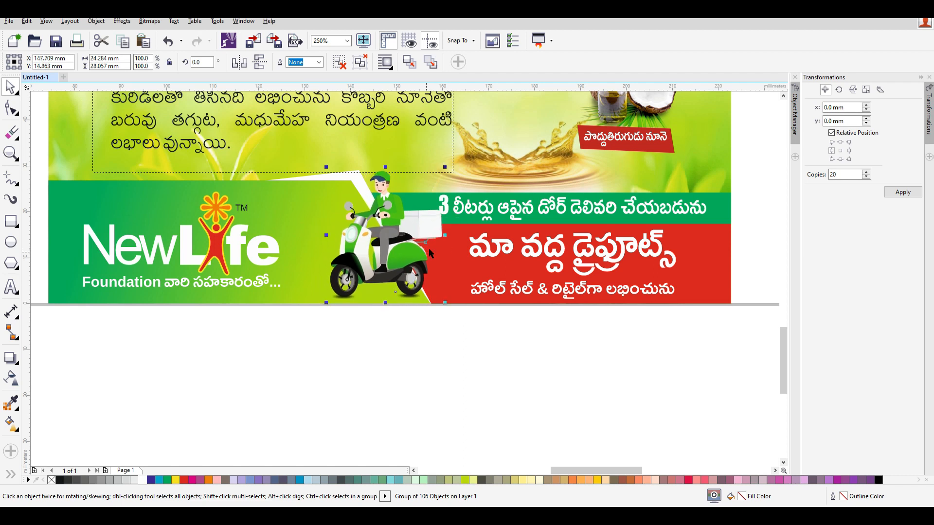
Nudge the bulleted benefits paragraph text about 0.8 mm to the right
scroll(413, 275, down, 2)
scroll(413, 338, down, 3)
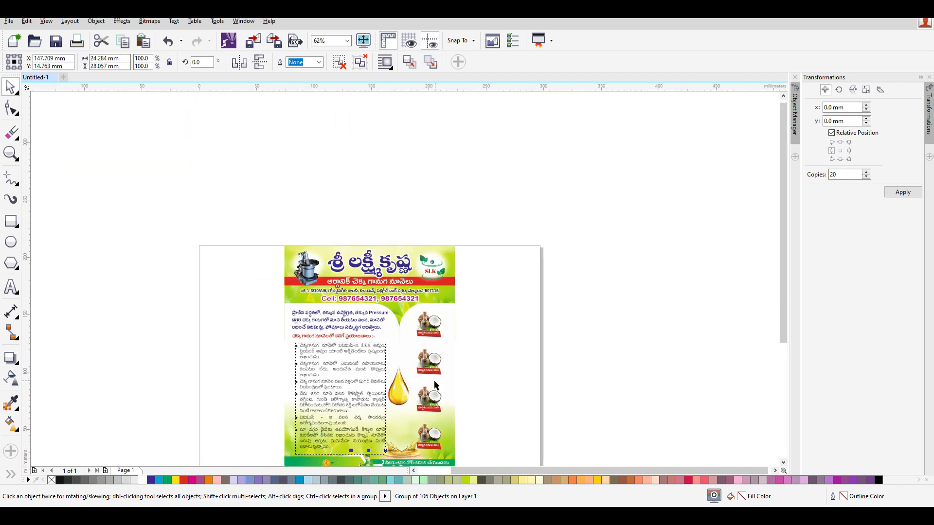
scroll(362, 357, up, 3)
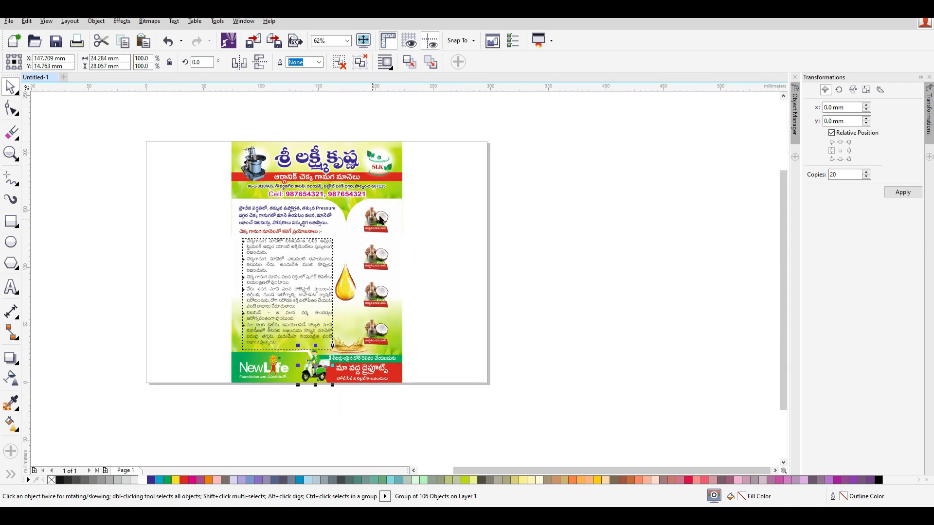
scroll(283, 228, up, 2)
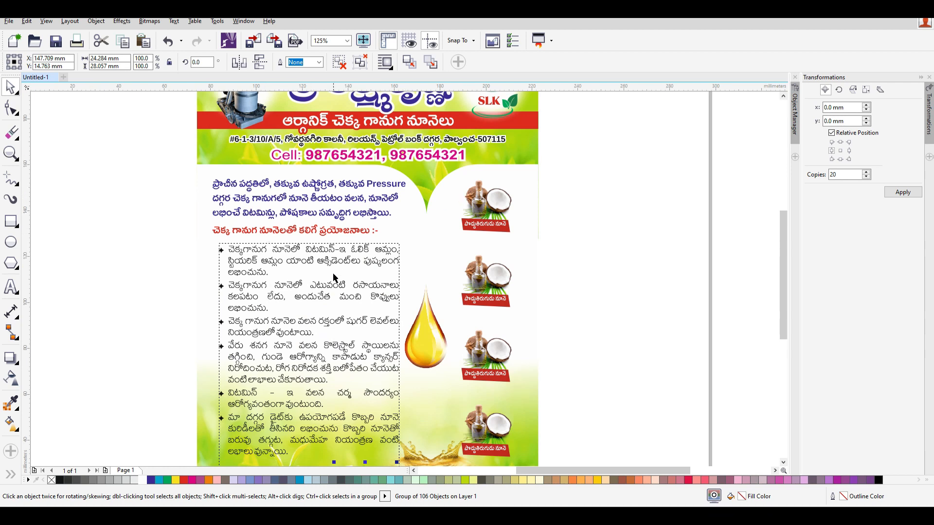
ctrl+click(283, 263)
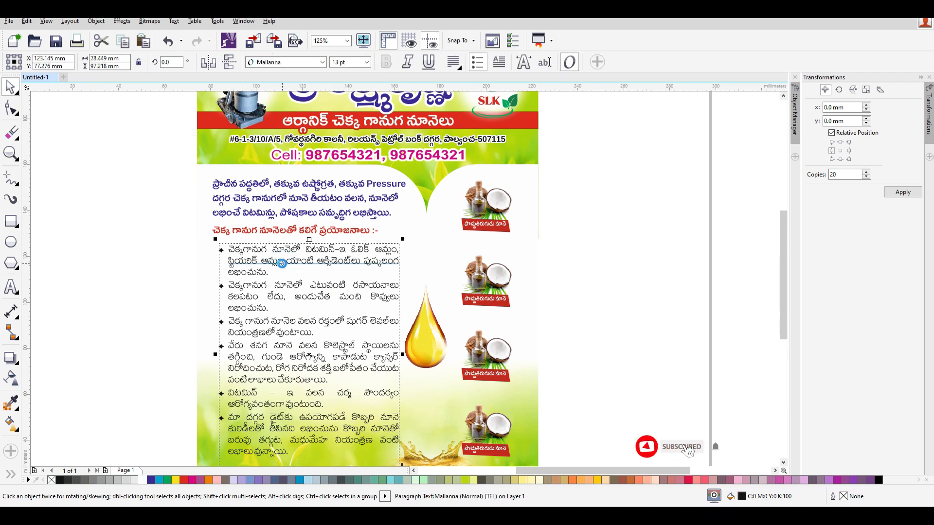
scroll(291, 269, up, 2)
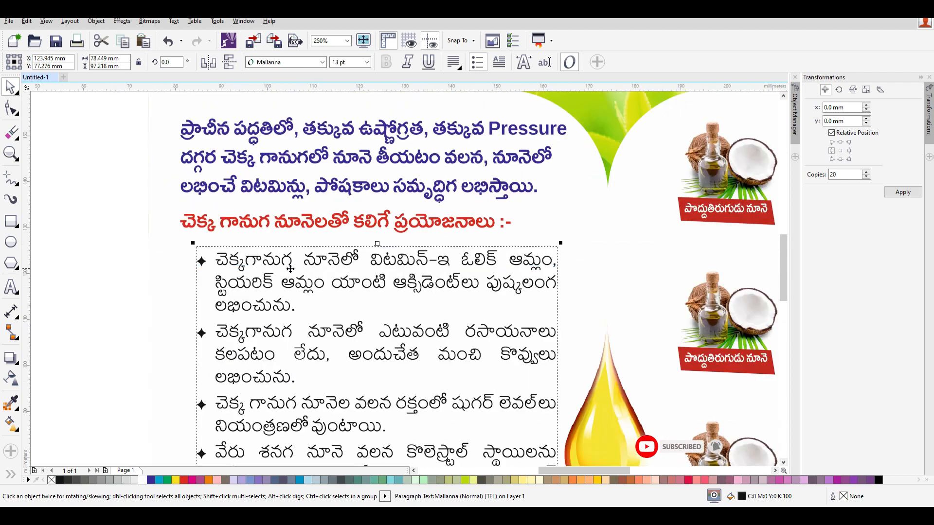
Draw a borderless pale yellow (Y:40) bar about 75 × 6.5 mm around the red benefits heading and place it behind the text
click(11, 221)
drag(174, 209, 520, 239)
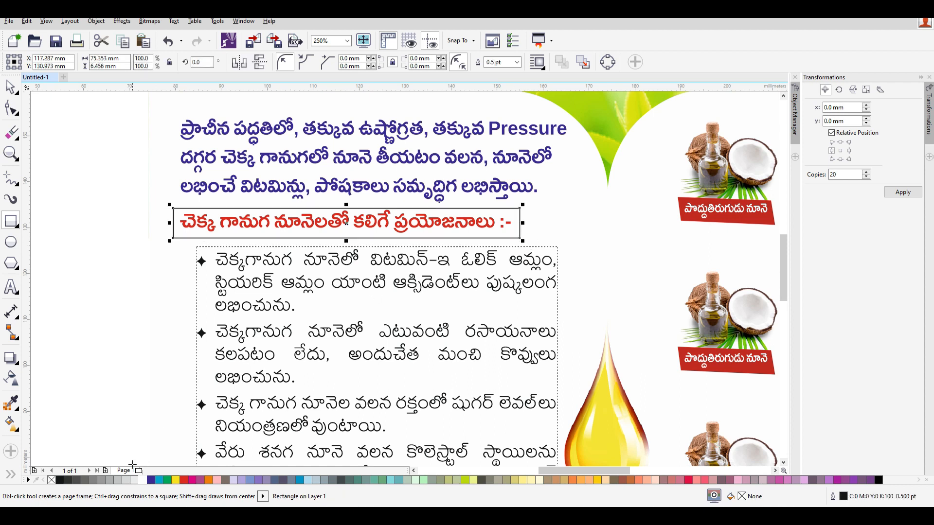
right_click(52, 481)
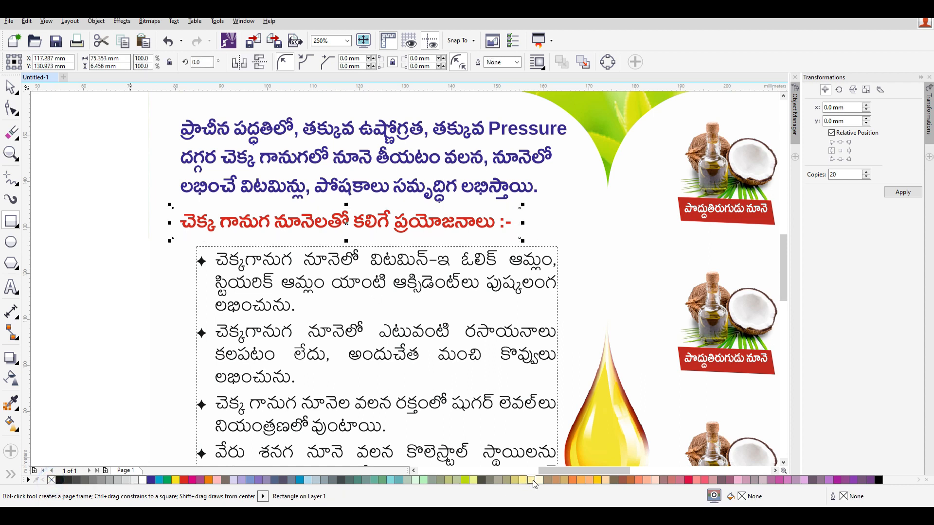
click(533, 481)
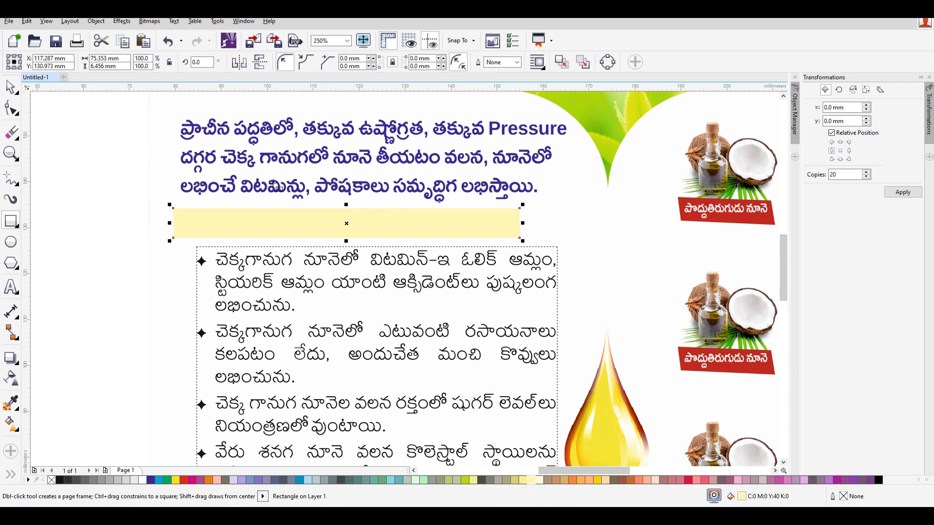
key(ctrl+Page_Down)
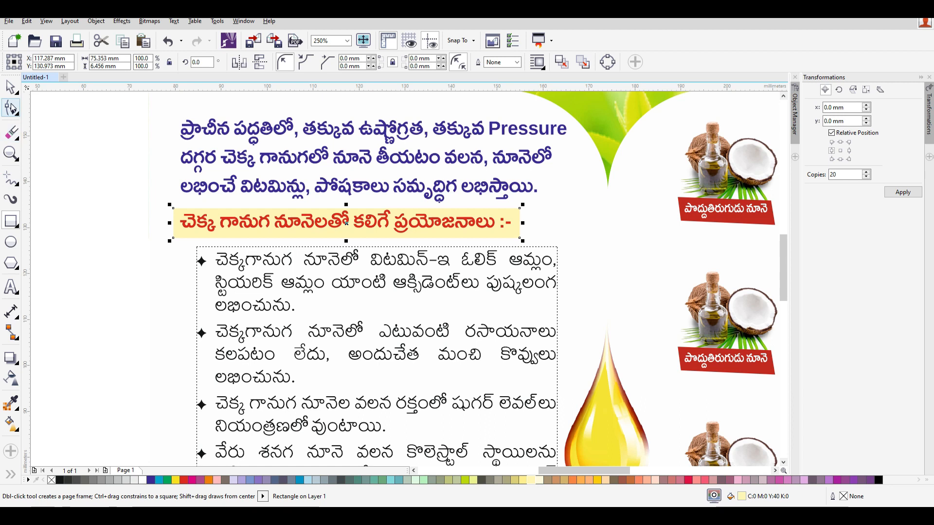
click(10, 90)
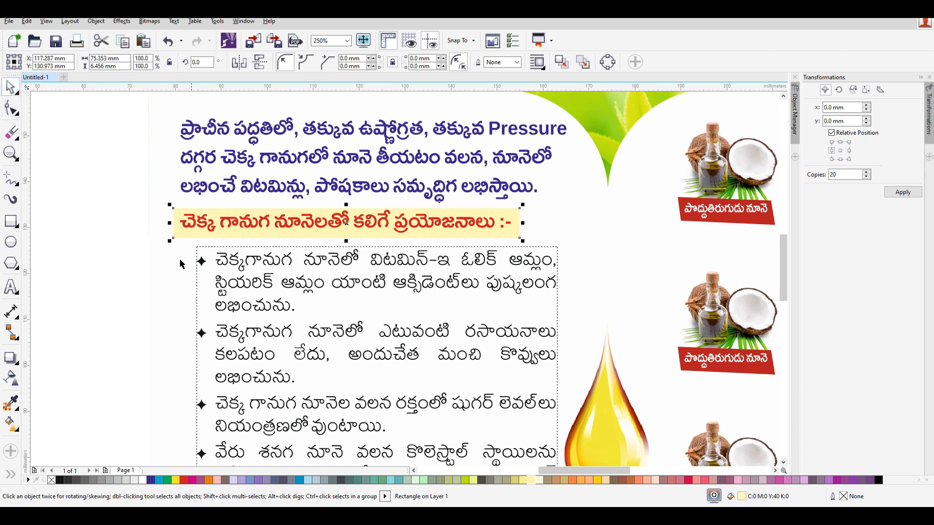
Draw a three-sided polygon about 5.9 × 5.1 mm, remove its outline, fill it yellow (Y:60), and move it beneath the heading bar's left end
scroll(179, 263, up, 1)
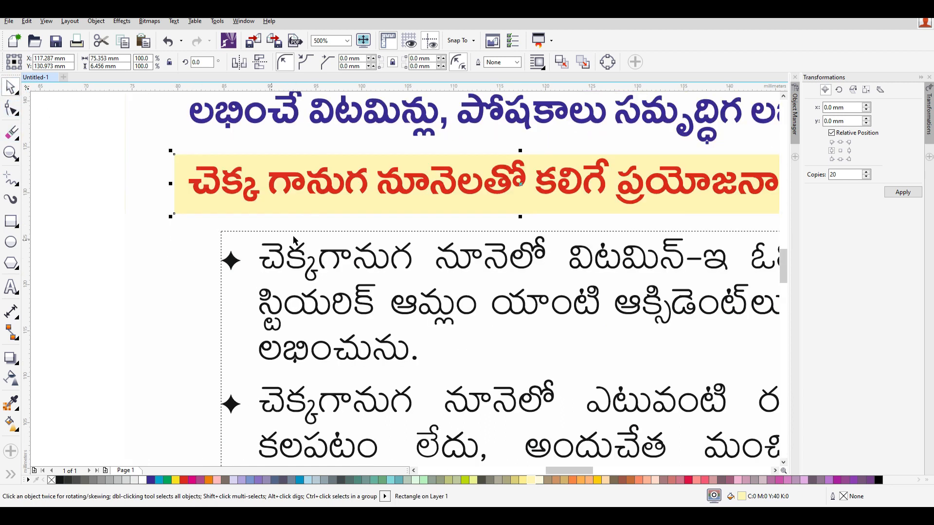
click(11, 263)
double_click(293, 63)
text(3)
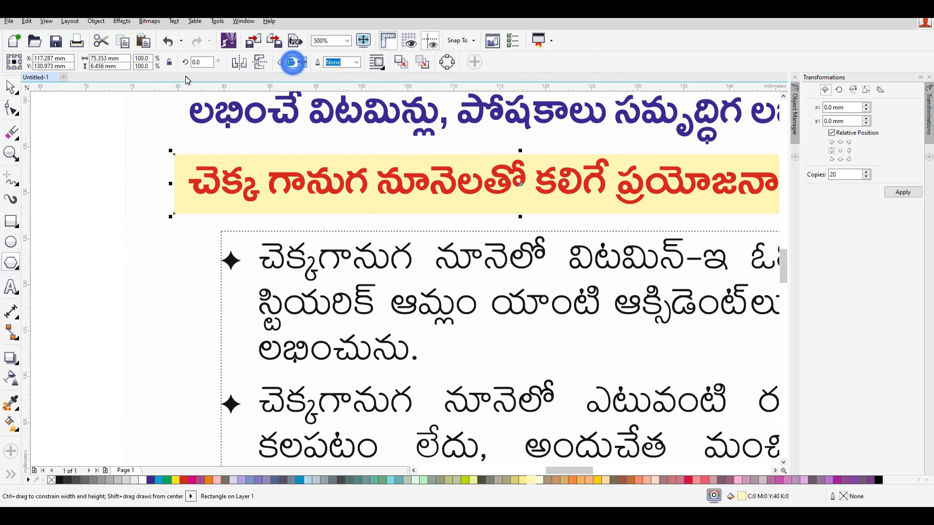
drag(106, 164, 167, 218)
click(10, 87)
right_click(51, 480)
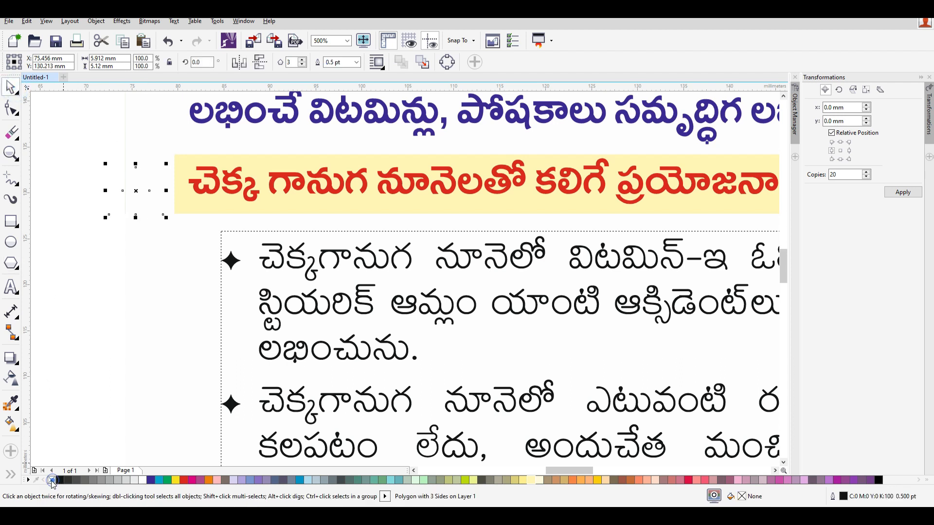
click(523, 480)
drag(140, 203, 173, 242)
Rotate the yellow triangle to 90° and move it under the heading bar's lower-left corner
click(201, 61)
text(90)
key(Return)
scroll(184, 194, up, 2)
drag(152, 271, 209, 277)
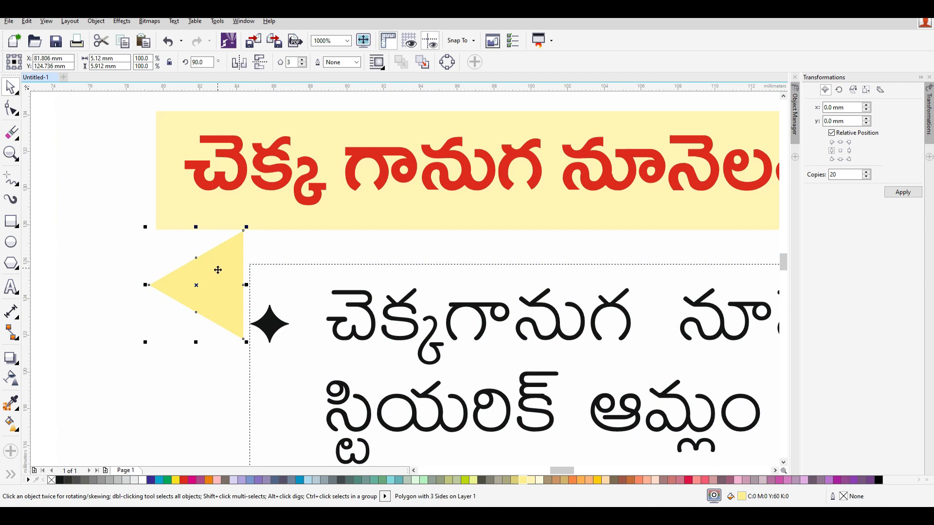
Try a 45° rotation on the triangle, undo it, and set the rotation angle to 0°
click(201, 62)
text(45)
key(Return)
key(ctrl+z)
triple_click(201, 62)
text(0)
key(Return)
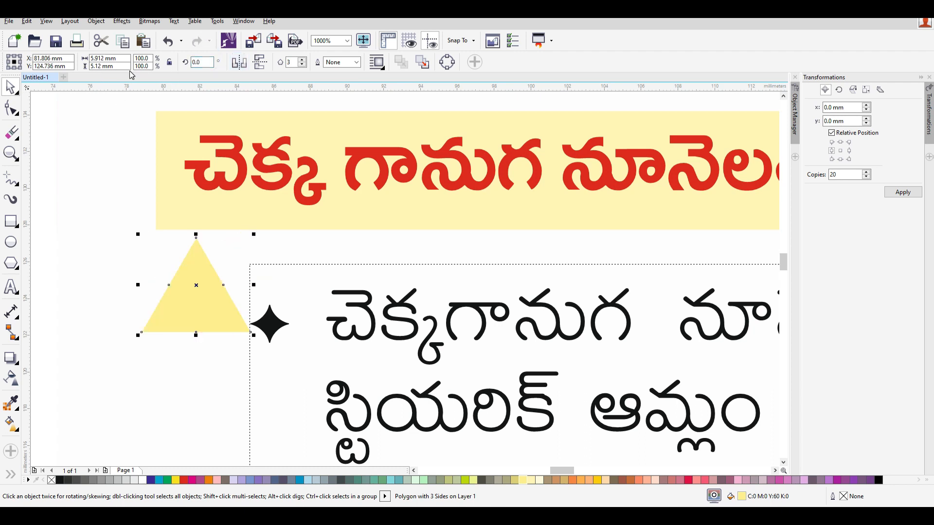
Try rotating the triangle freely to about 27° and fitting it to the bar's lower-left corner, and delete it
click(209, 268)
drag(254, 235, 238, 178)
scroll(190, 285, up, 1)
drag(214, 285, 178, 251)
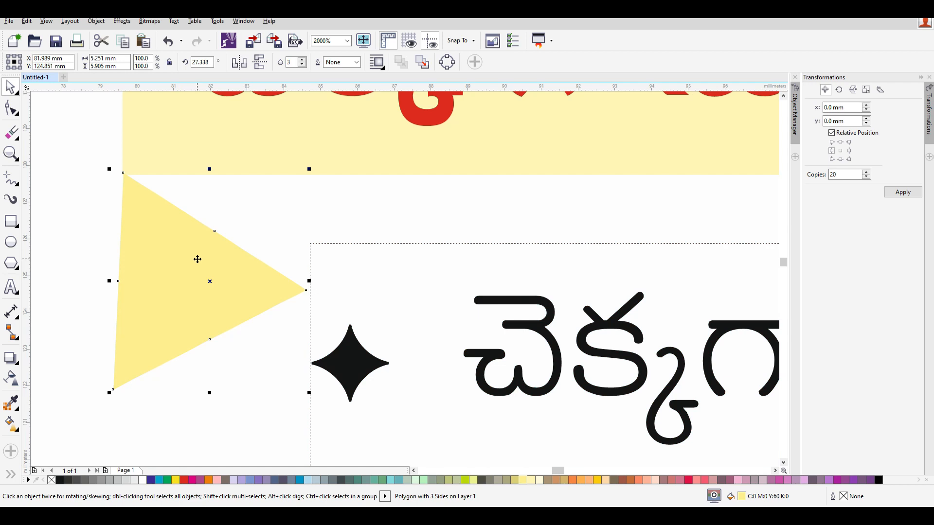
key(Delete)
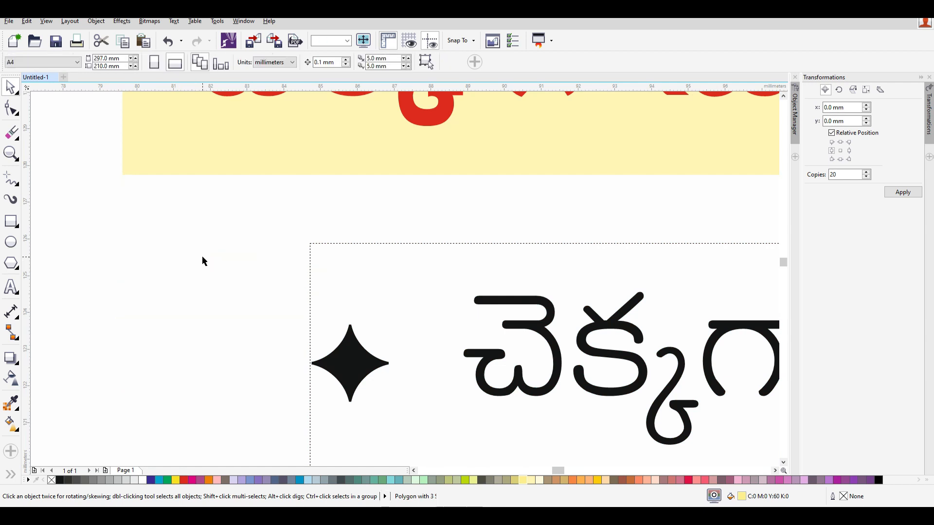
Draw a closed right triangle about 1.4 × 2 mm with the Pen tool, hanging from the heading bar's lower-left corner
scroll(192, 248, down, 1)
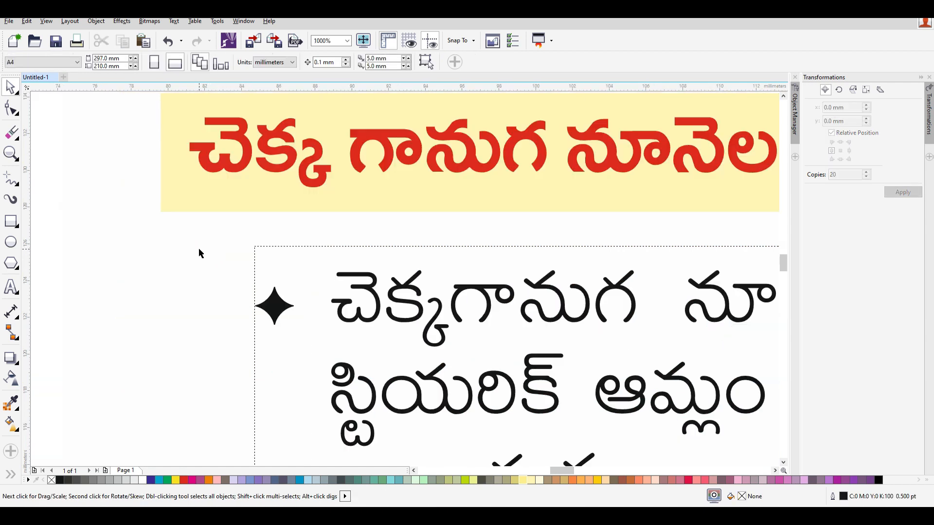
click(18, 227)
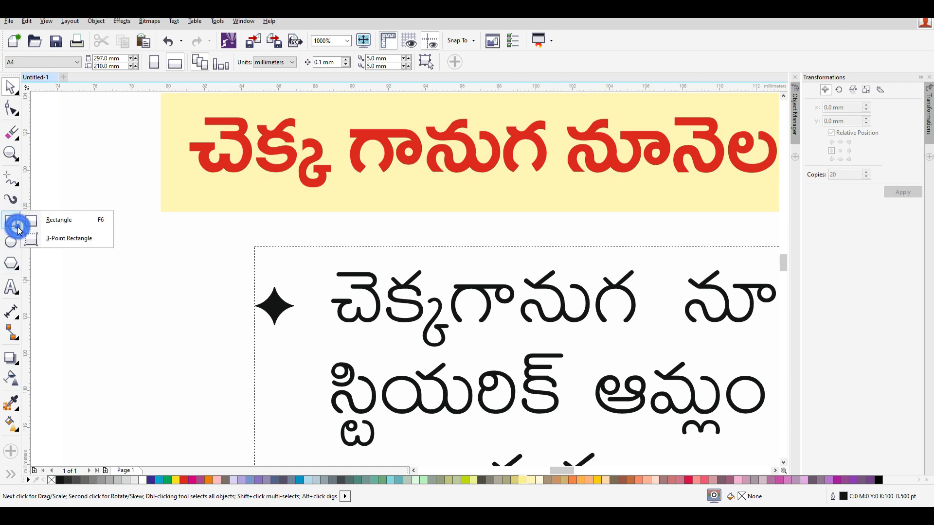
click(21, 189)
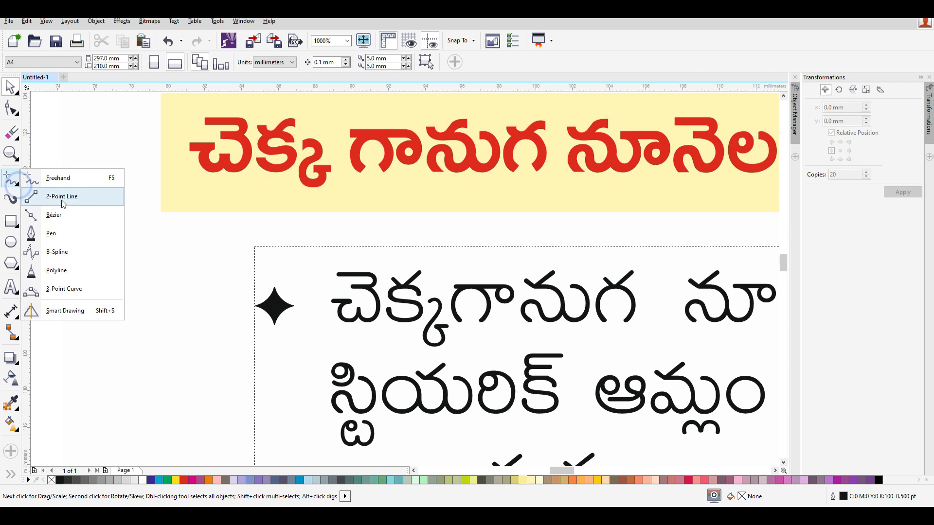
click(69, 242)
scroll(113, 188, up, 3)
click(108, 176)
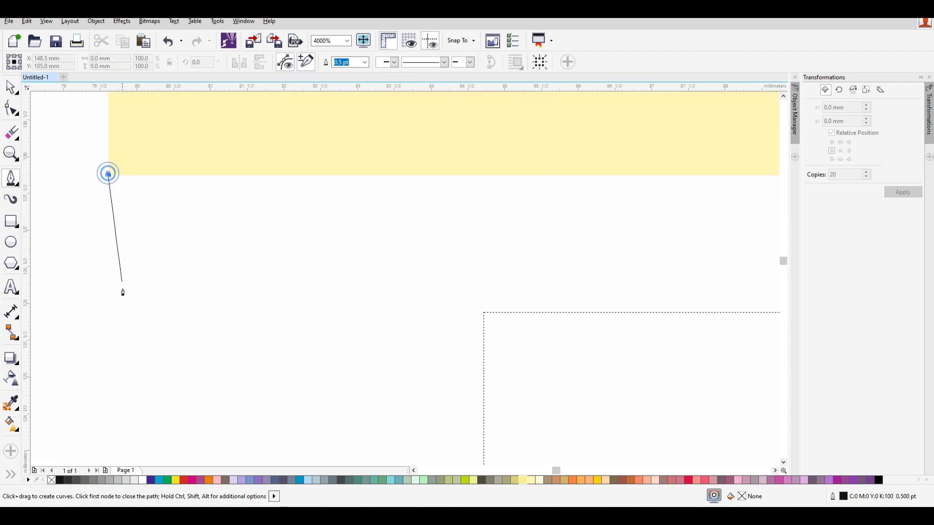
double_click(100, 330)
key(ctrl+z)
click(108, 176)
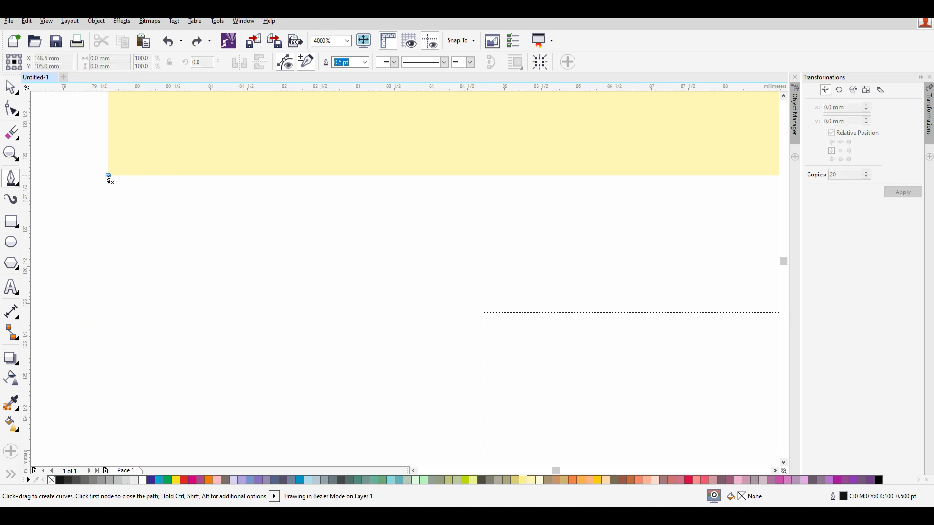
double_click(109, 322)
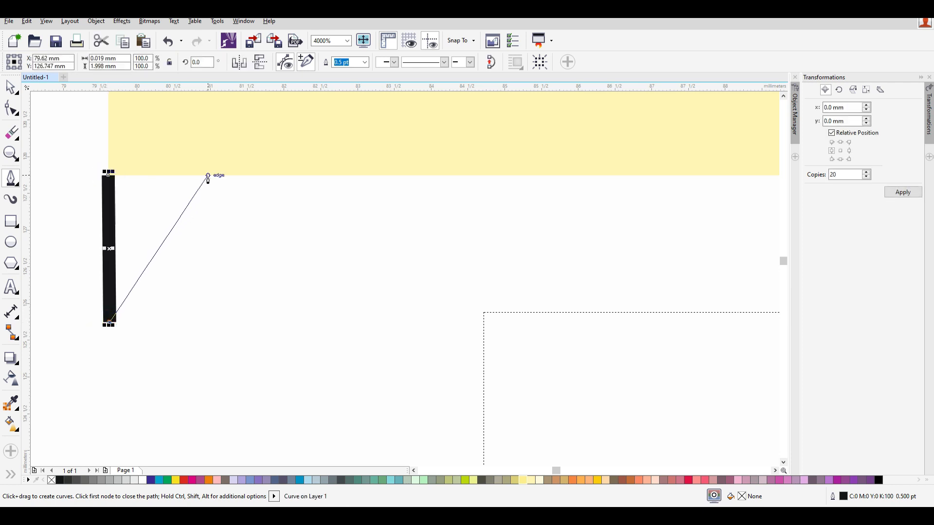
click(209, 174)
click(107, 176)
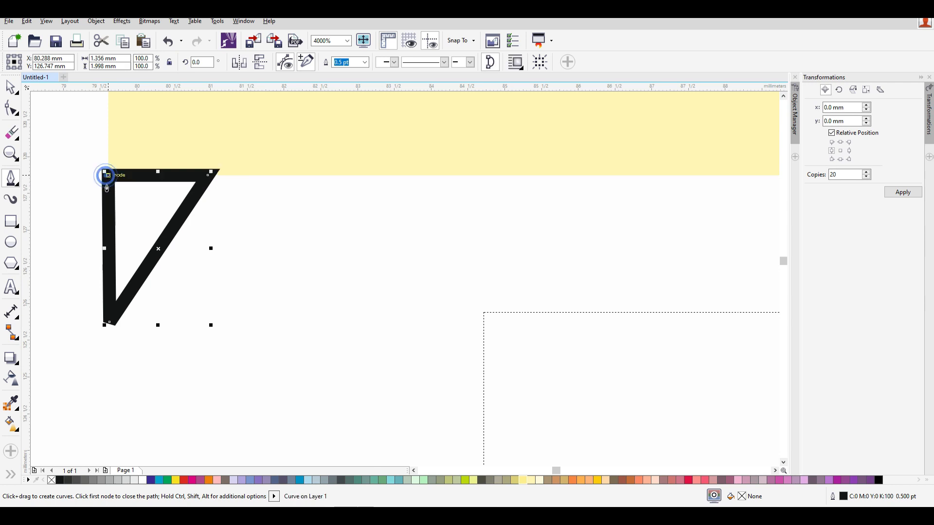
Remove the small triangle's outline and fill it dark yellow (Y:60 K:20)
click(12, 88)
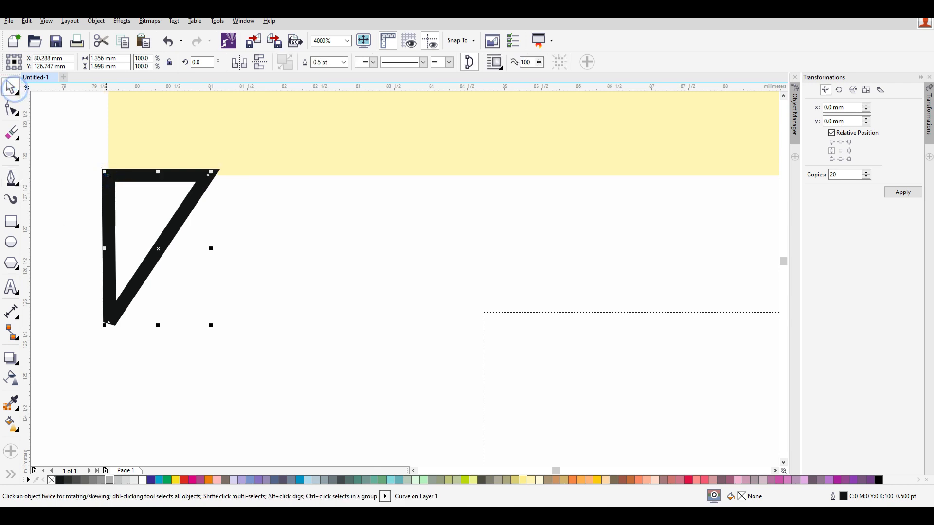
right_click(51, 480)
click(516, 485)
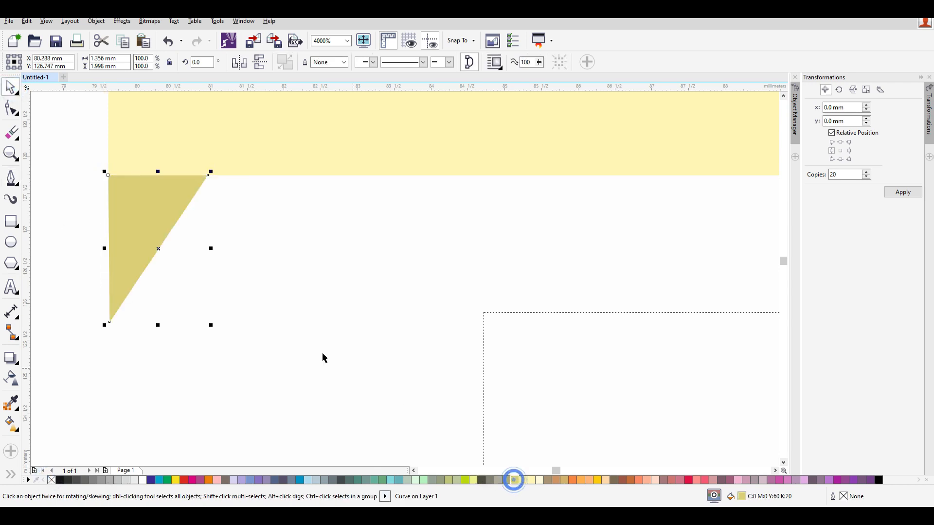
drag(150, 212, 158, 217)
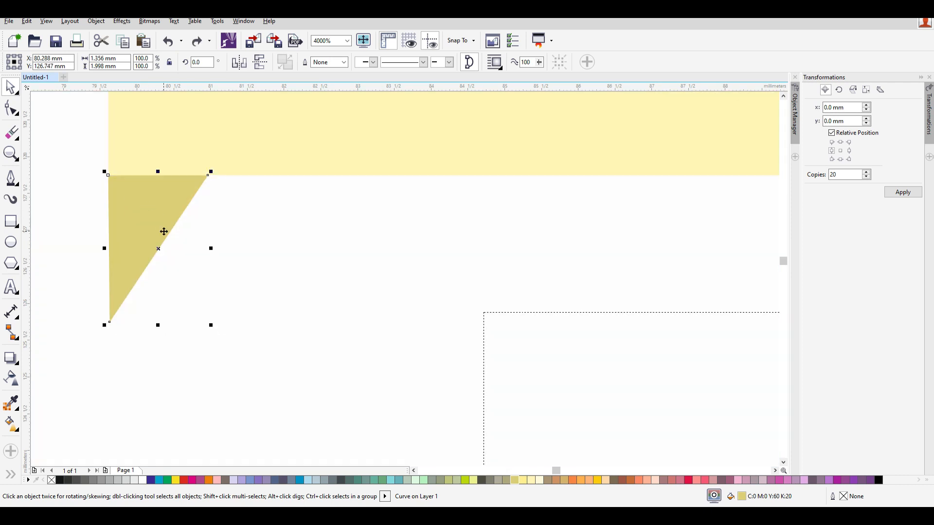
Mirror the small triangle horizontally so it looks like a folded ribbon end below the heading bar
click(240, 62)
scroll(226, 202, down, 2)
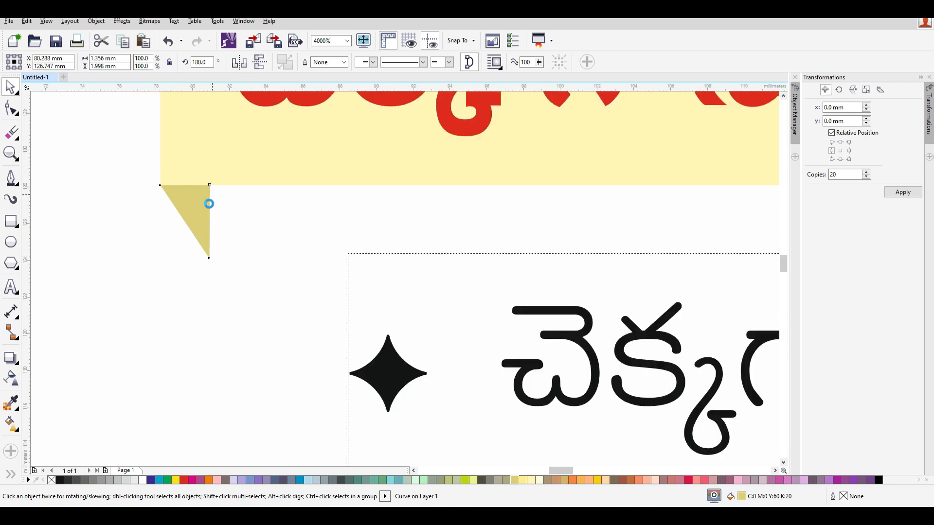
click(228, 190)
click(204, 208)
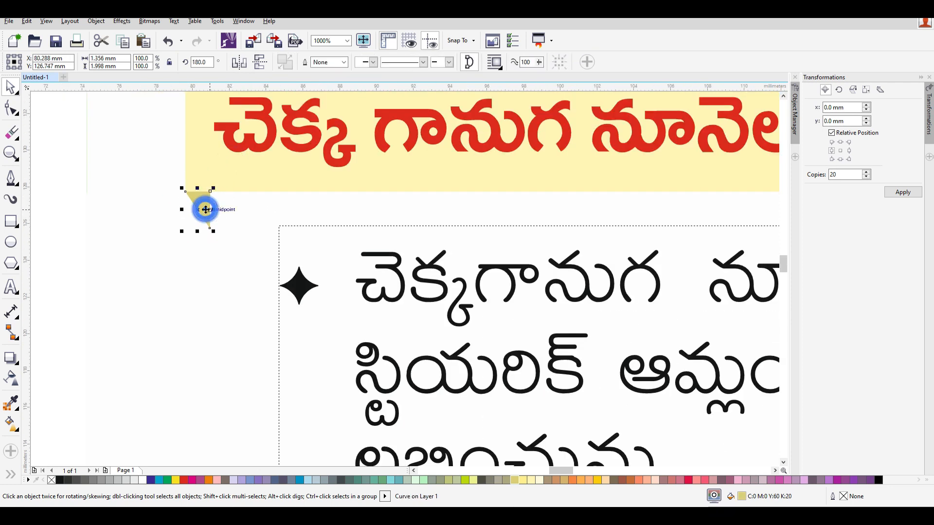
scroll(187, 226, down, 2)
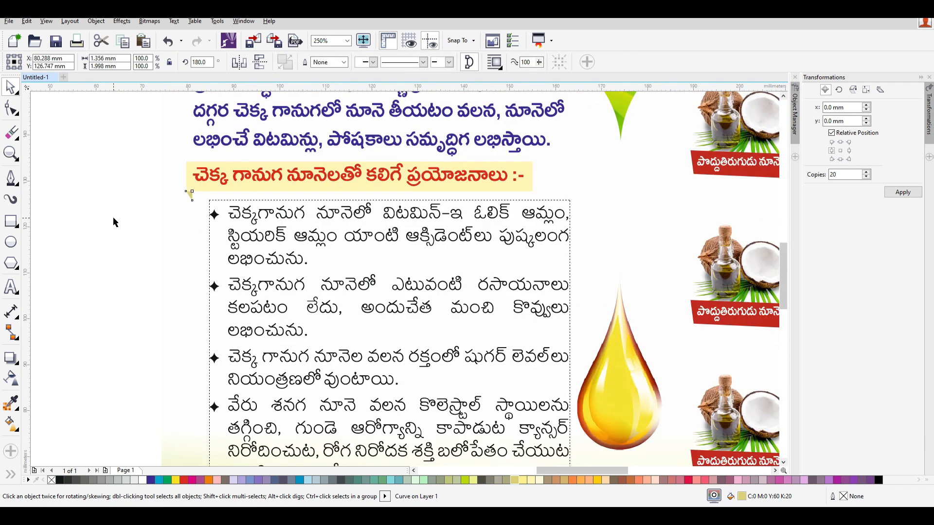
click(112, 217)
Draw a straight vertical line about 96 mm long from the folded corner down along the left side of the bulleted text
click(19, 184)
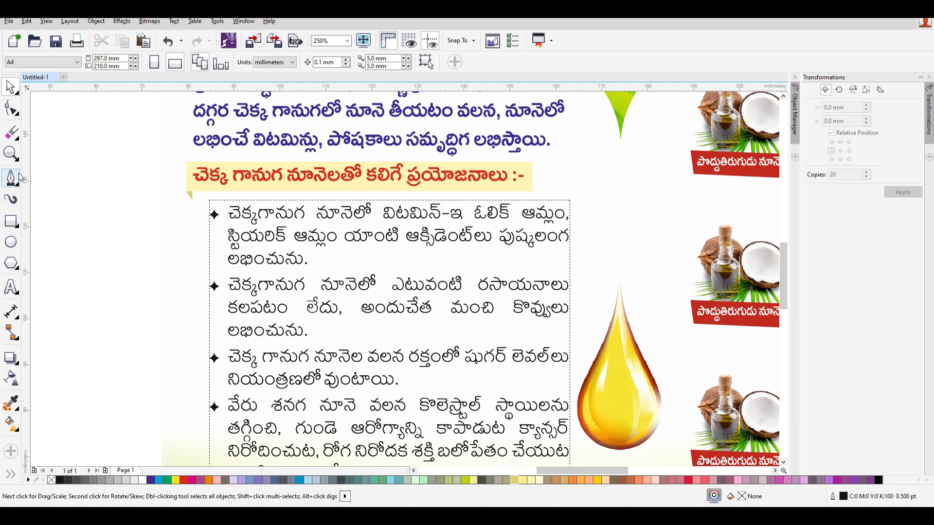
click(54, 194)
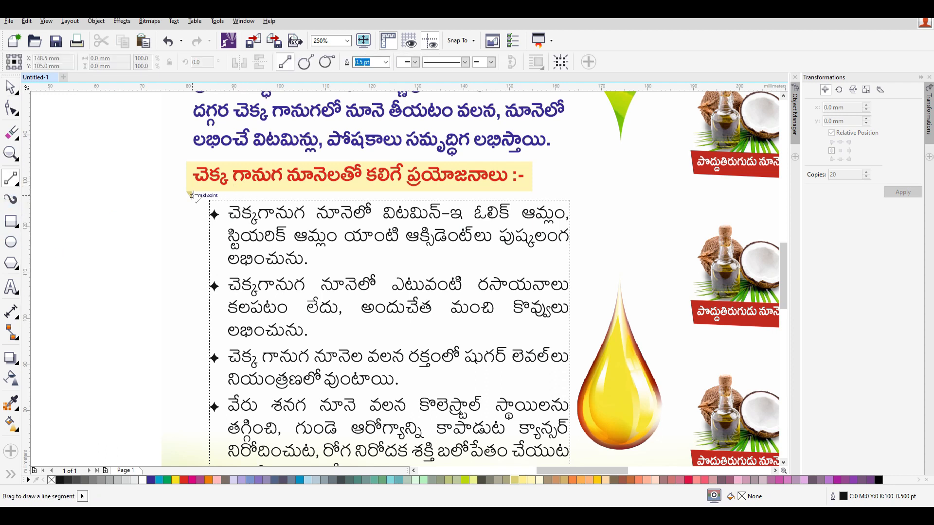
drag(193, 191, 241, 422)
scroll(202, 433, down, 1)
scroll(205, 435, down, 3)
scroll(229, 447, down, 1)
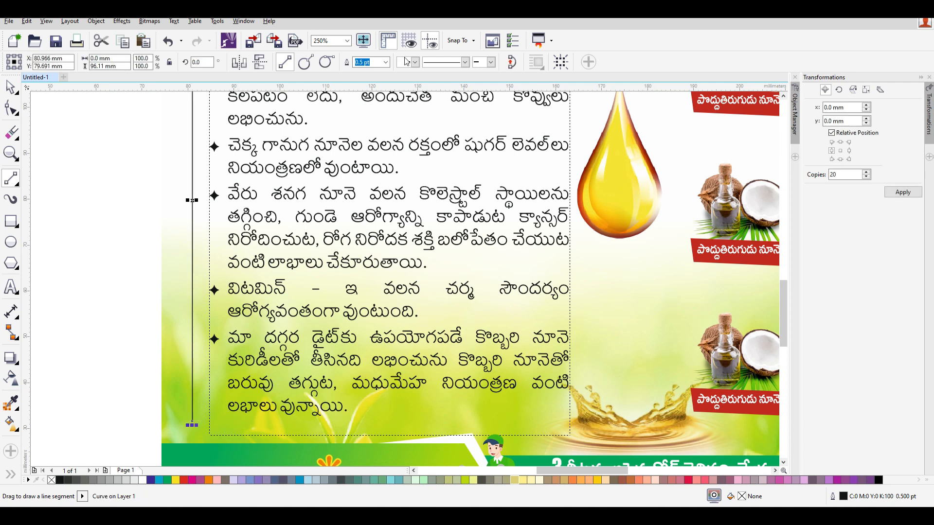
Set the vertical line's outline width to 2 pt and colour it dark yellow (Y:60 K:20)
click(371, 63)
text(2)
key(Return)
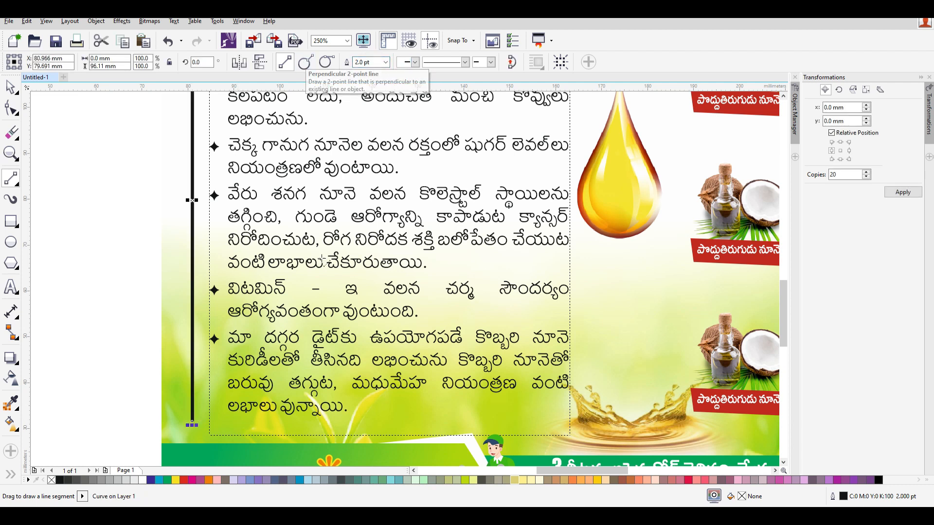
scroll(325, 260, up, 2)
scroll(292, 389, down, 2)
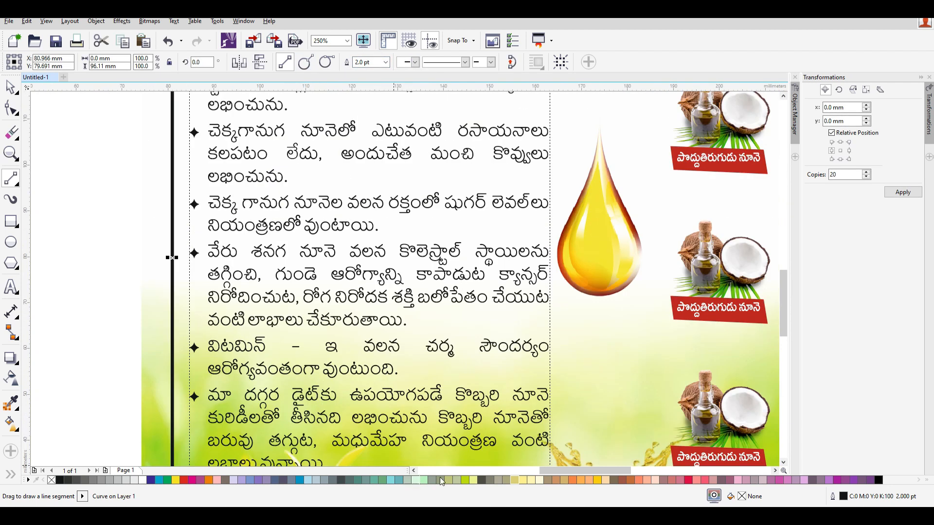
right_click(516, 480)
scroll(217, 325, down, 2)
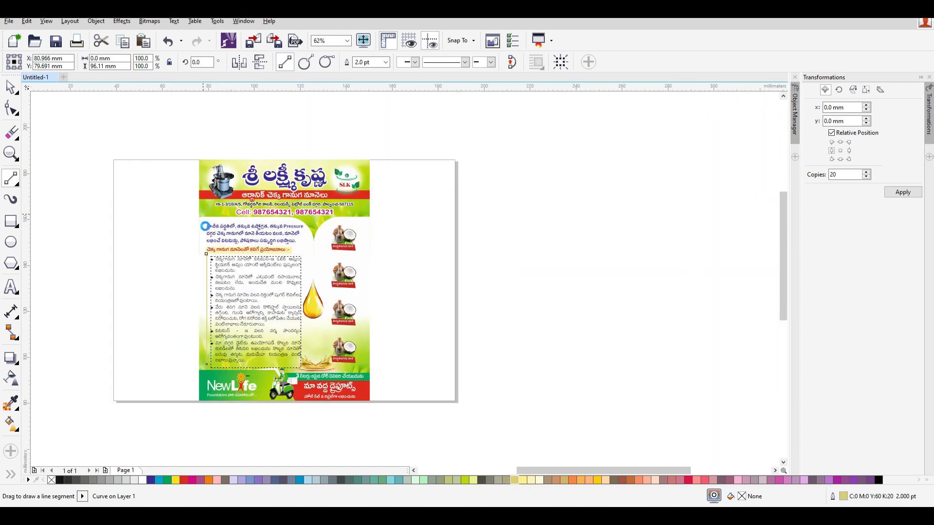
Reduce the vertical line's outline width to 1 pt and deselect it
scroll(205, 226, up, 3)
click(12, 86)
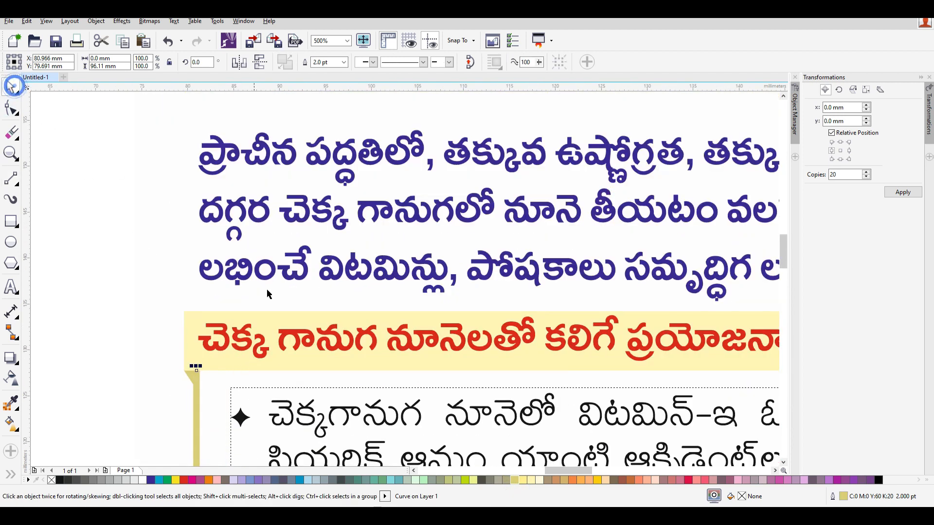
click(325, 62)
text(1)
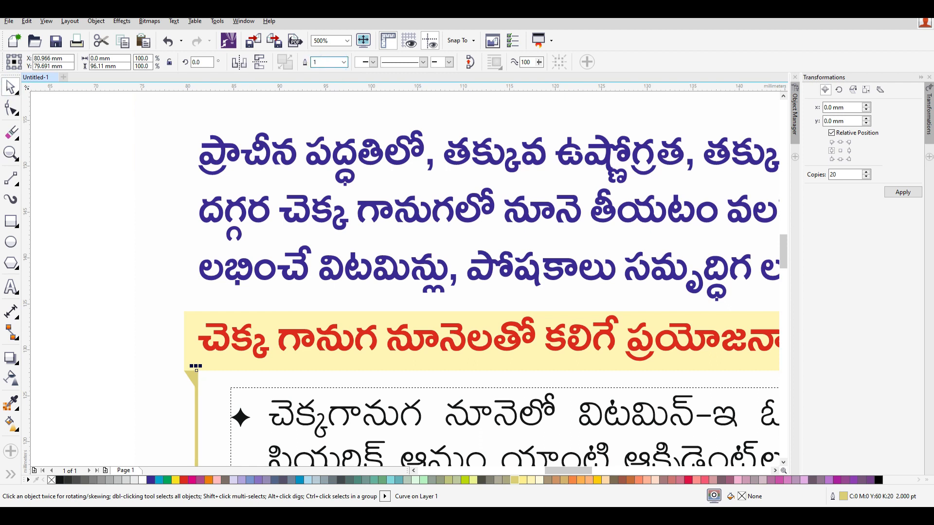
key(Return)
scroll(202, 374, down, 2)
click(167, 253)
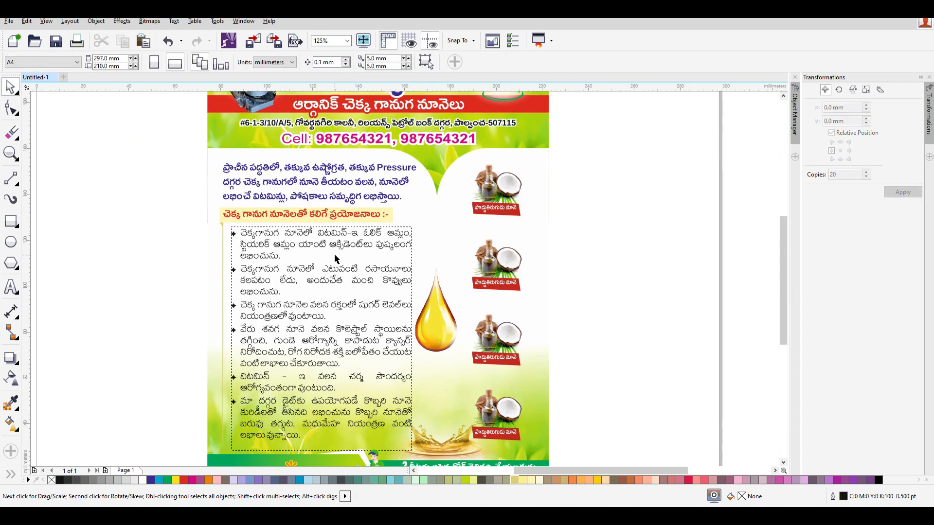
scroll(335, 256, down, 1)
scroll(389, 265, up, 1)
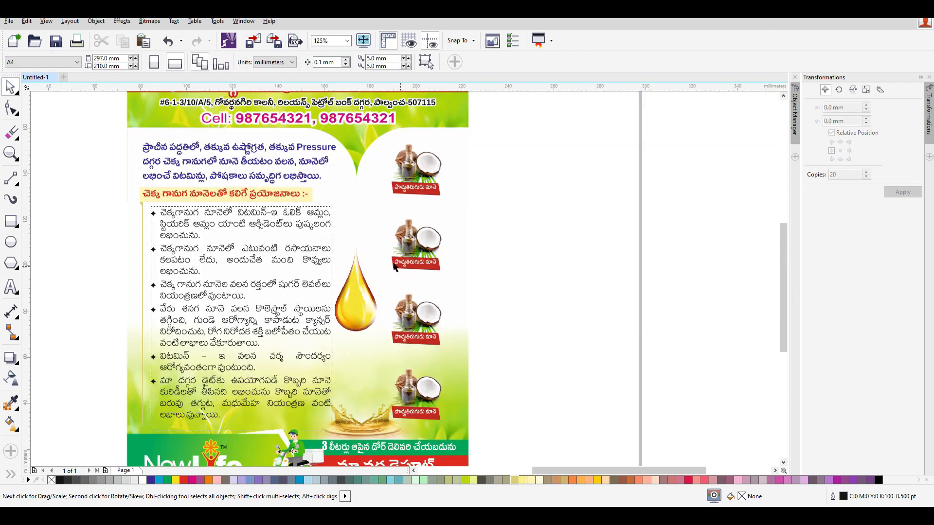
scroll(394, 268, down, 2)
scroll(356, 257, up, 1)
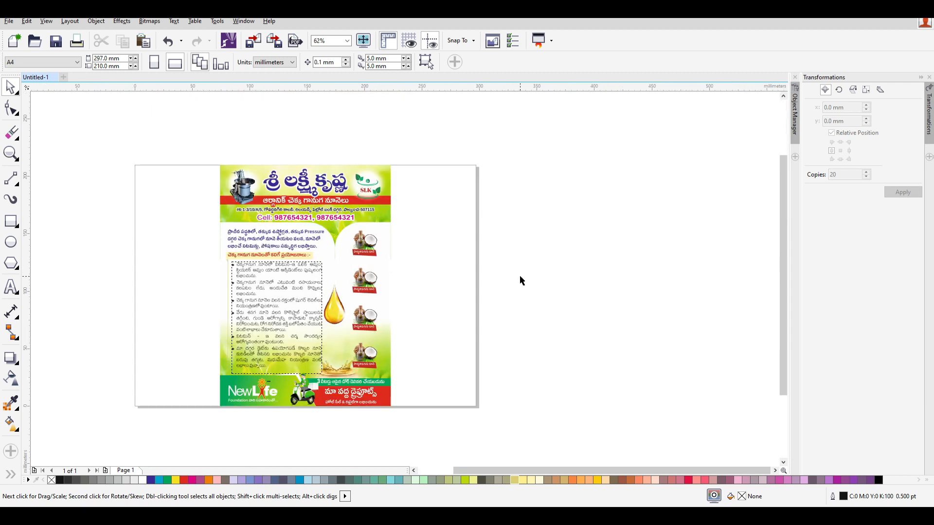